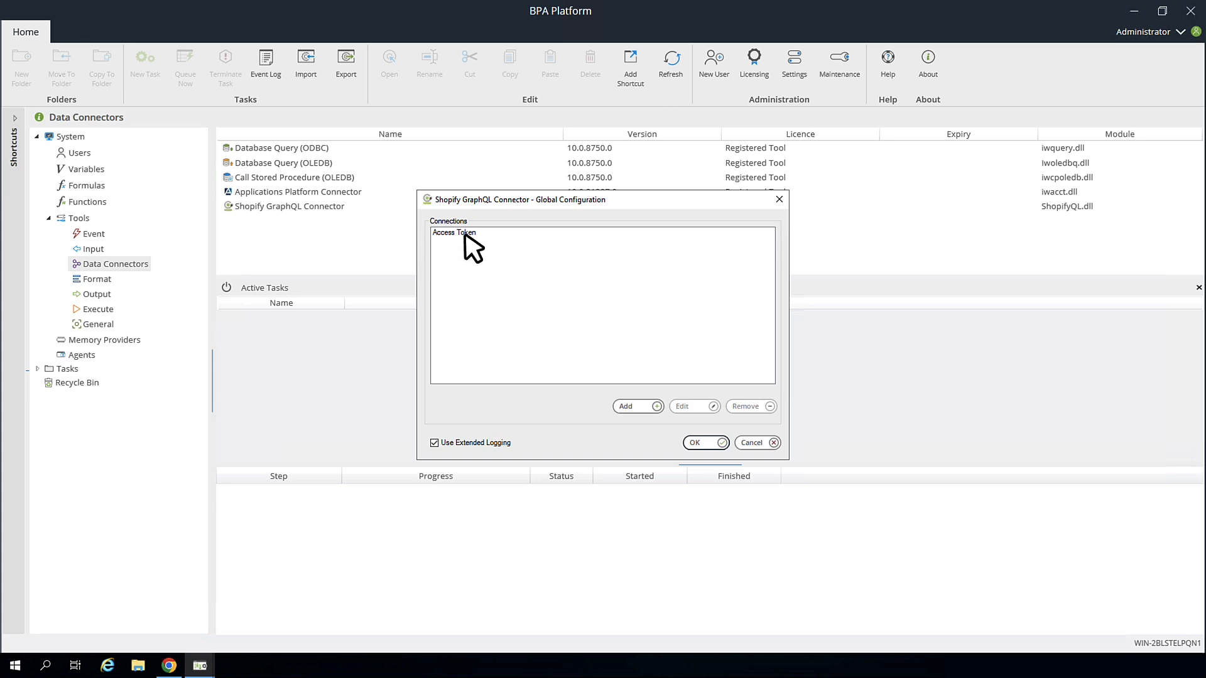
Step: Edit the Access Token connection and switch to its GraphQL Object Designer, showing the Order object
{"action": "left_click", "coordinate": [465, 234]}
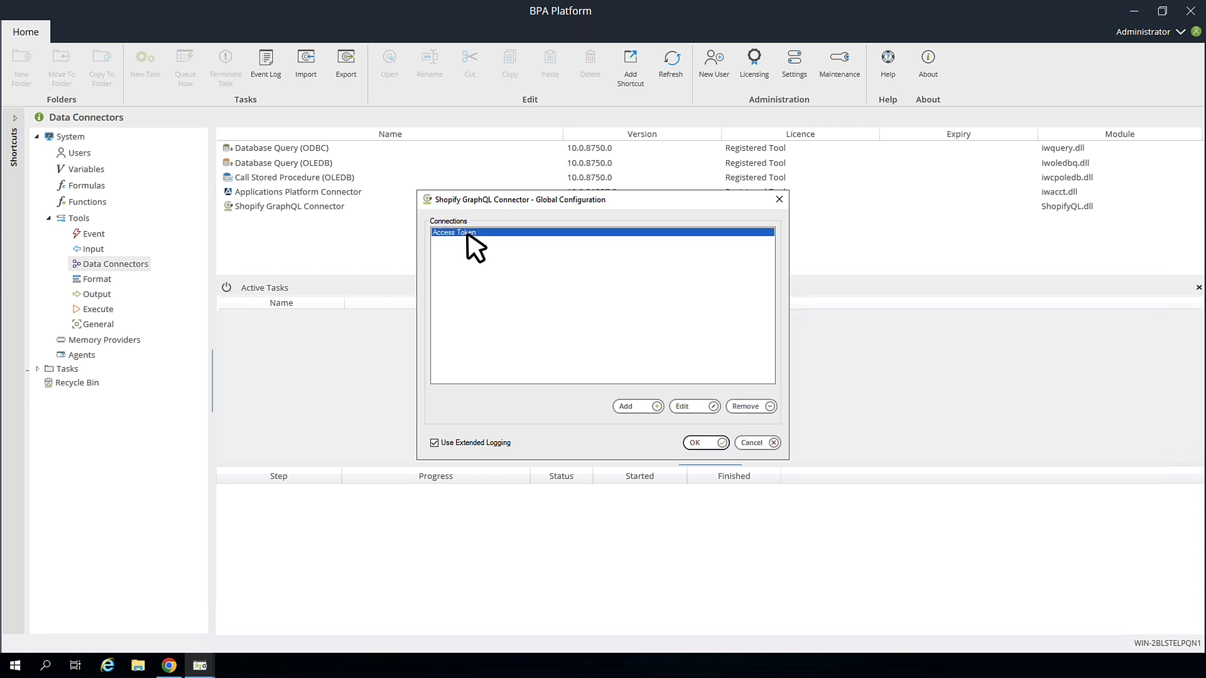
{"action": "left_click", "coordinate": [695, 406]}
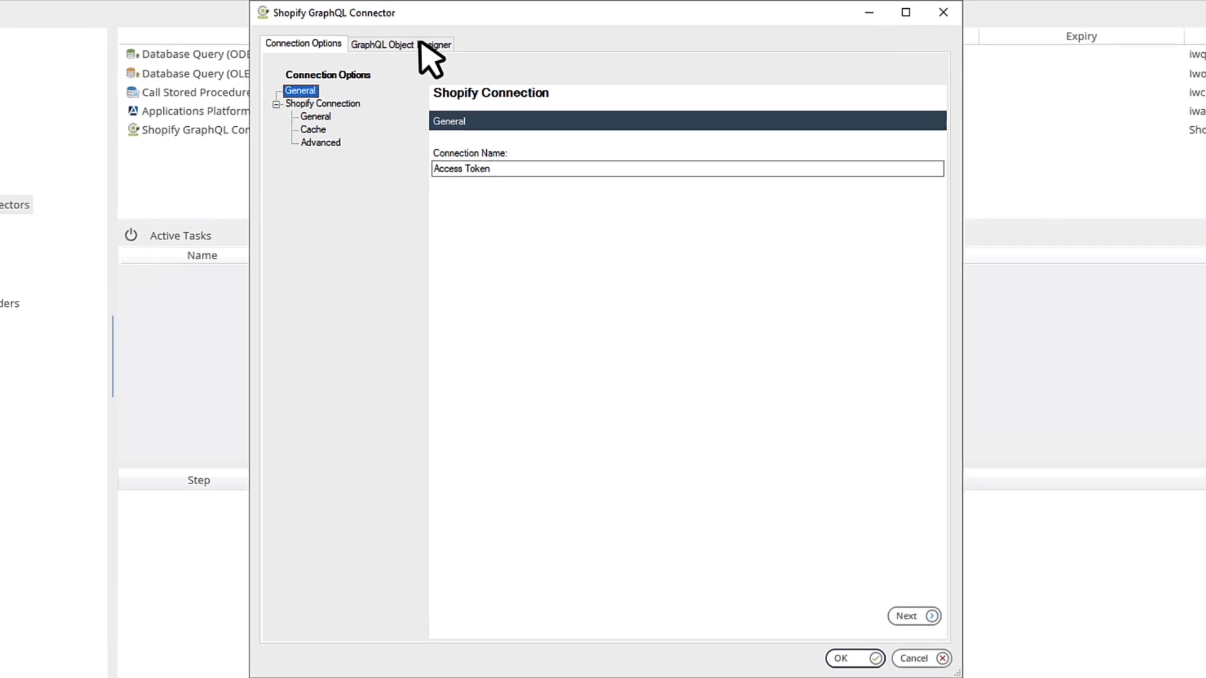
{"action": "left_click", "coordinate": [420, 43]}
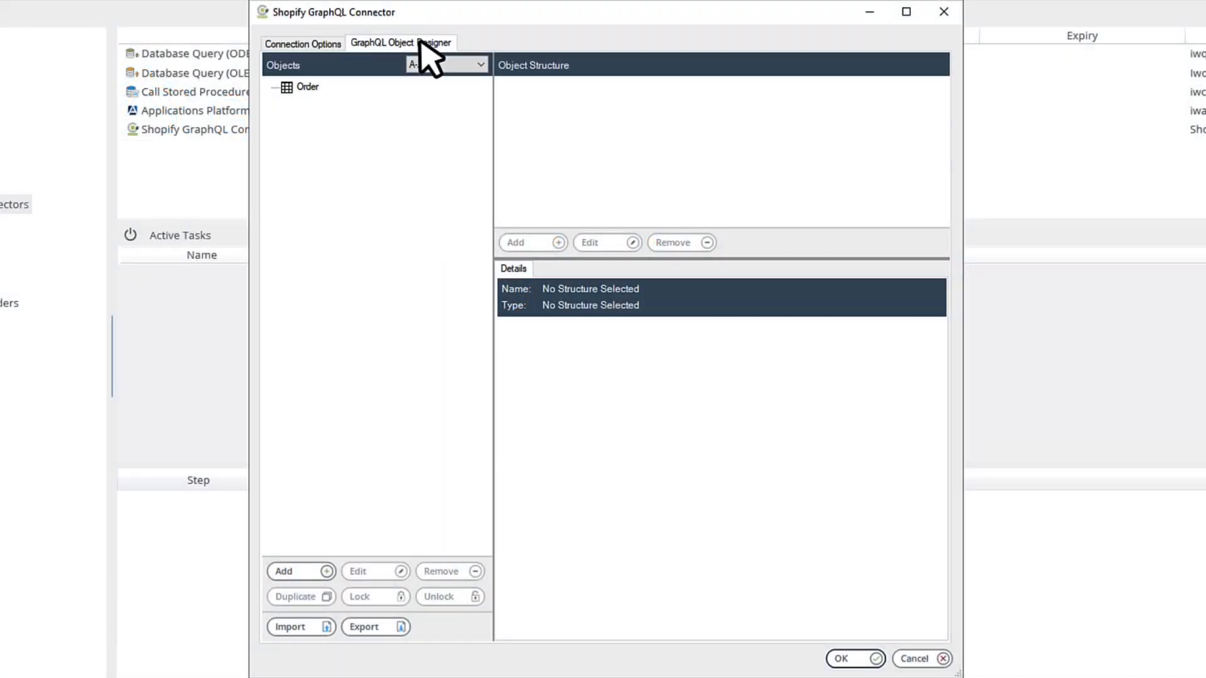
Step: Create a GraphQL mutation object based on OrderUpdate (type OrderUpdatePayload) and select it
{"action": "left_click", "coordinate": [318, 578]}
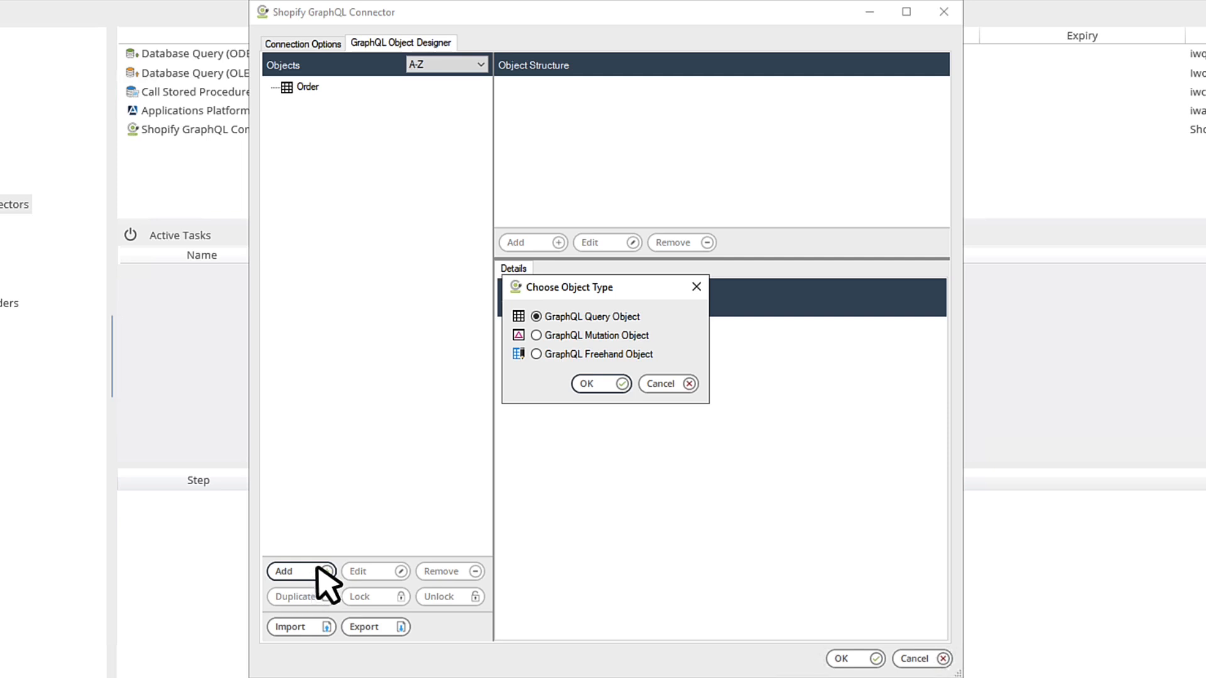
{"action": "left_click", "coordinate": [537, 336]}
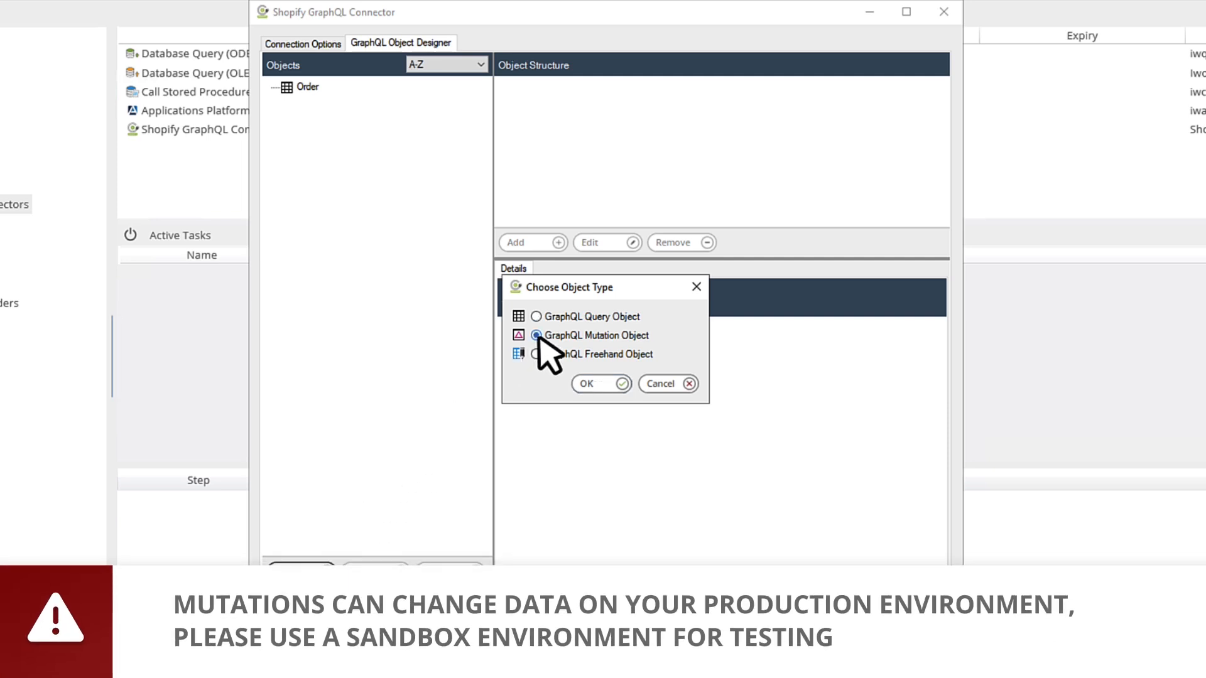
{"action": "left_click", "coordinate": [598, 385]}
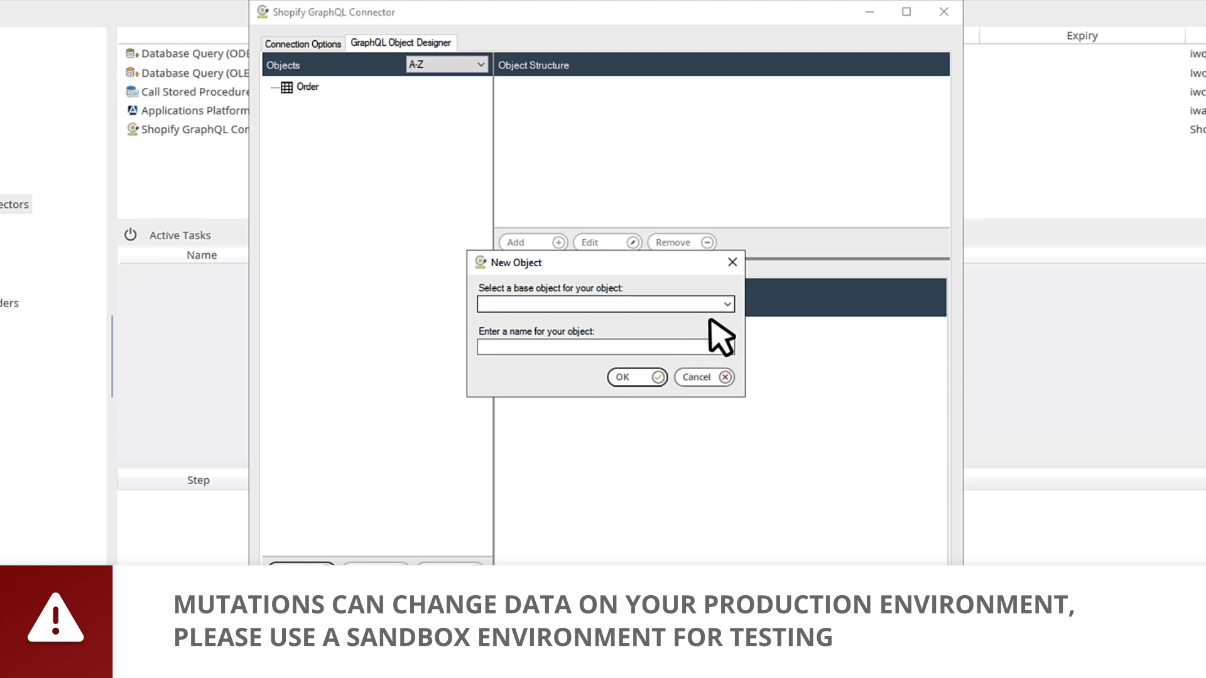
{"action": "left_click", "coordinate": [725, 305]}
{"action": "left_click_drag", "start_coordinate": [728, 337], "coordinate": [733, 538]}
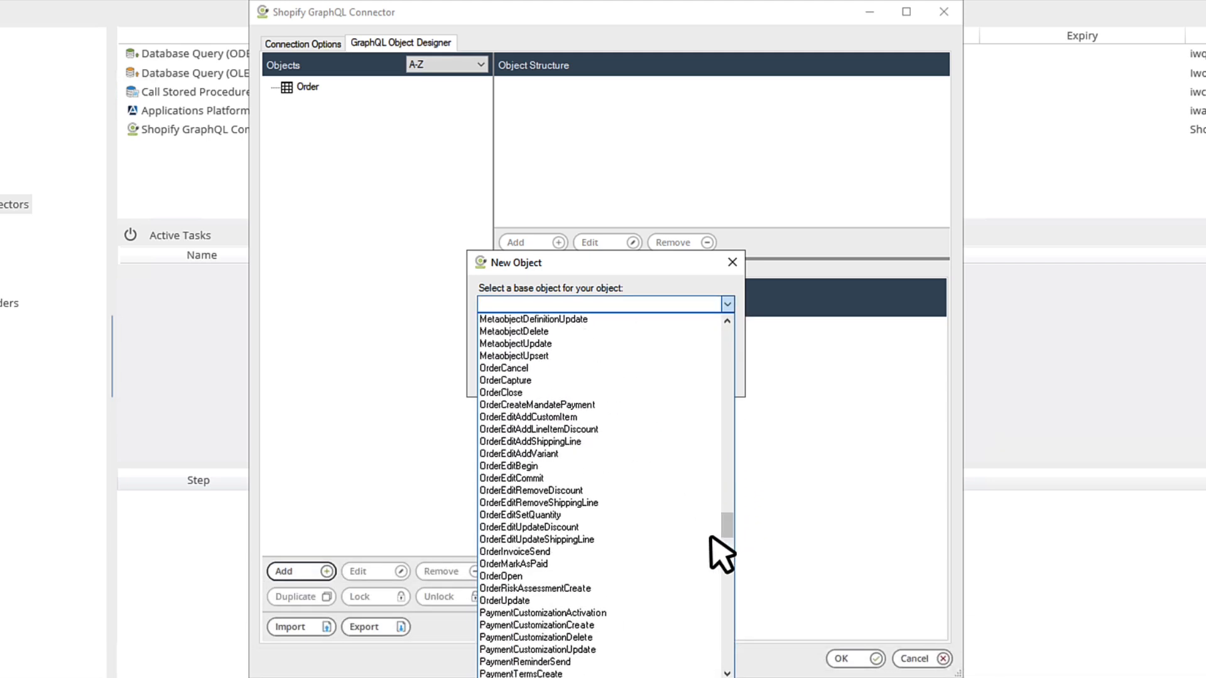
{"action": "left_click", "coordinate": [533, 602]}
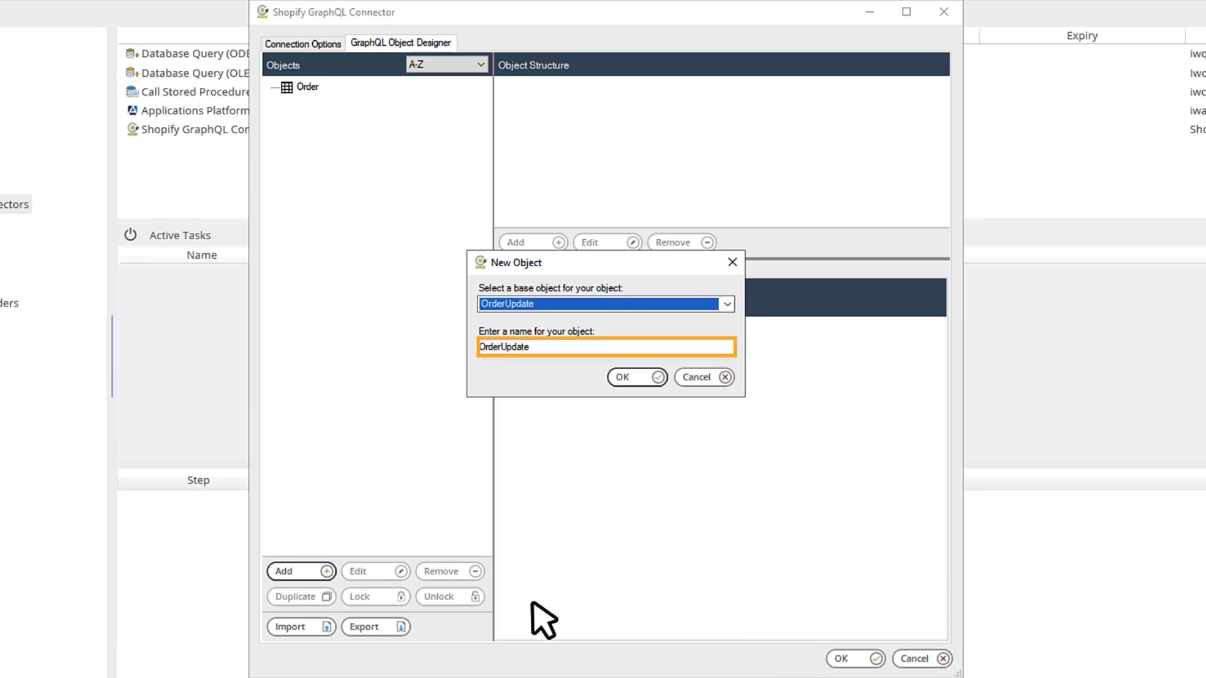
{"action": "left_click", "coordinate": [632, 379]}
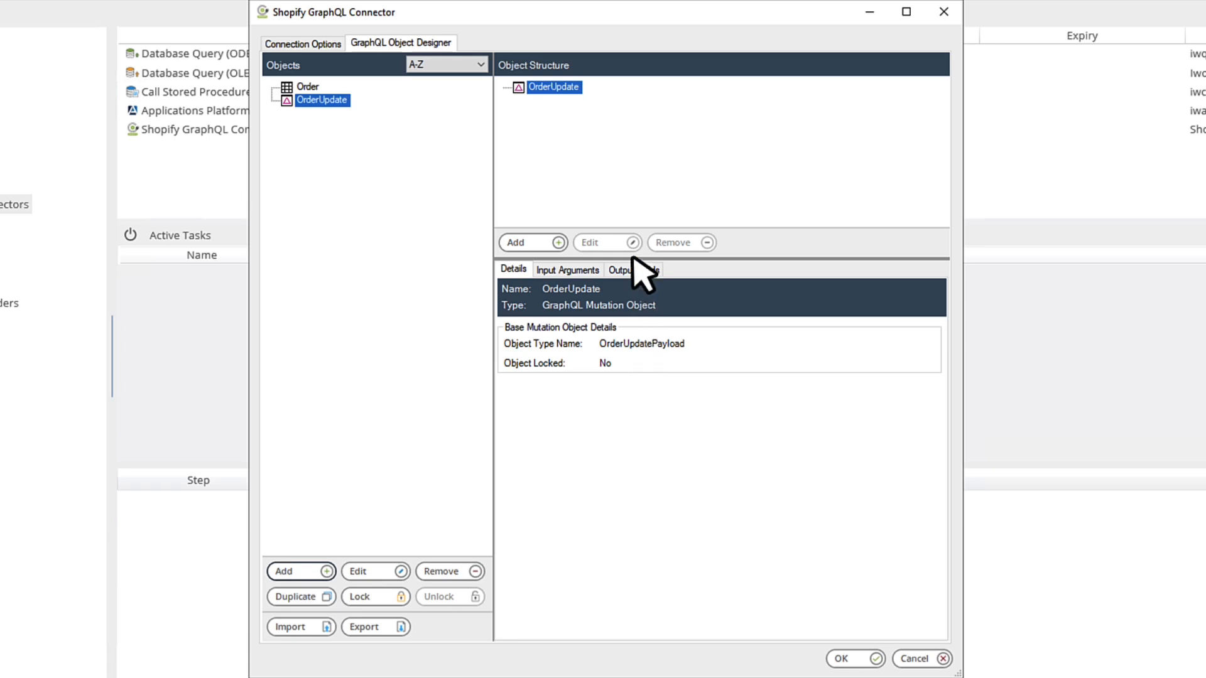
{"action": "left_click", "coordinate": [558, 88]}
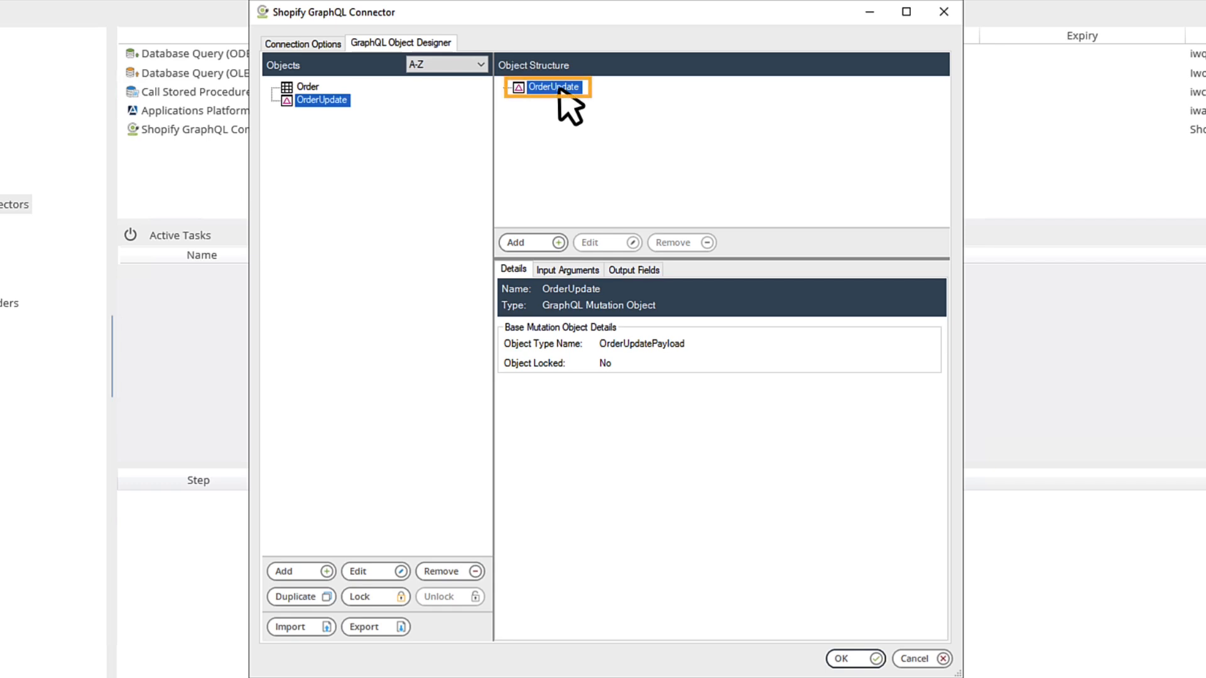
Step: Add an input relationship to OrderUpdate and view its id, email, note, tags and poNumber arguments
{"action": "left_click", "coordinate": [527, 244]}
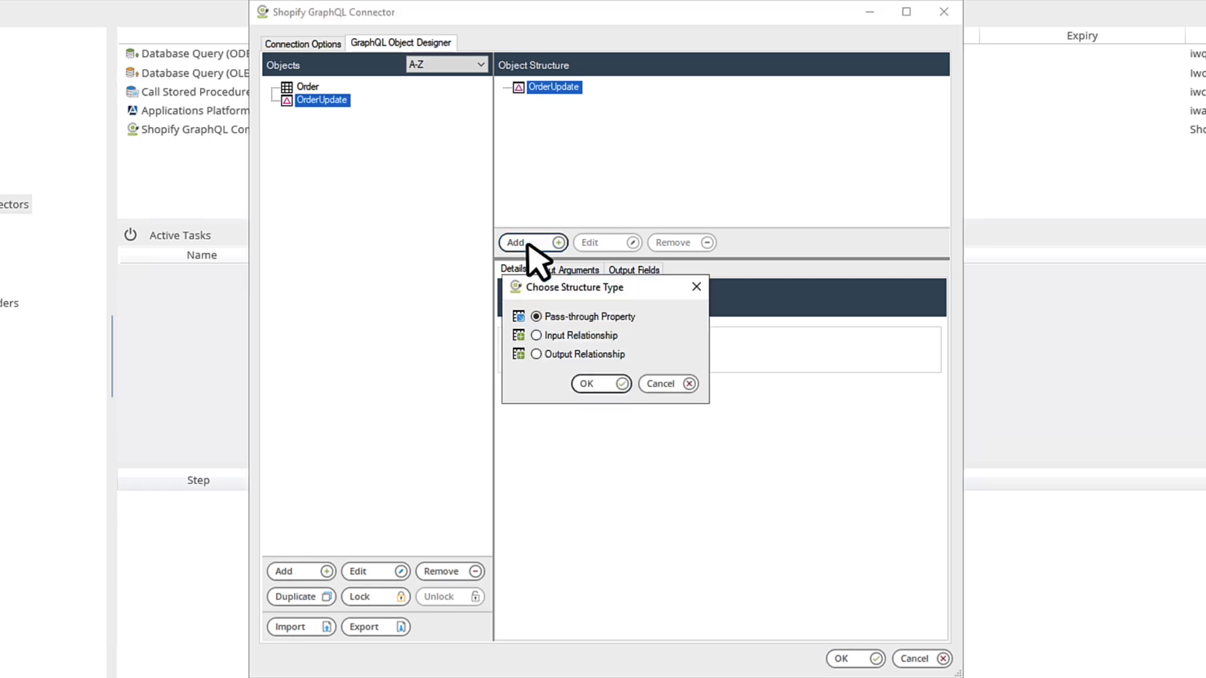
{"action": "left_click", "coordinate": [536, 337]}
{"action": "left_click", "coordinate": [611, 384]}
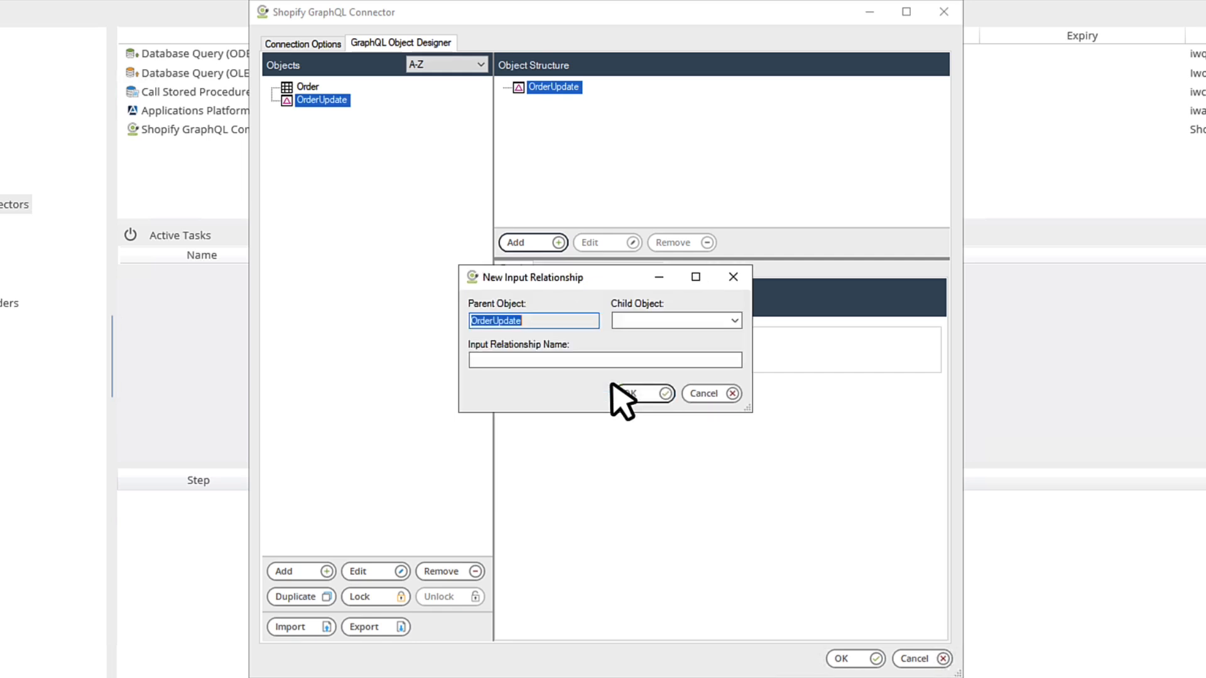
{"action": "left_click", "coordinate": [734, 321]}
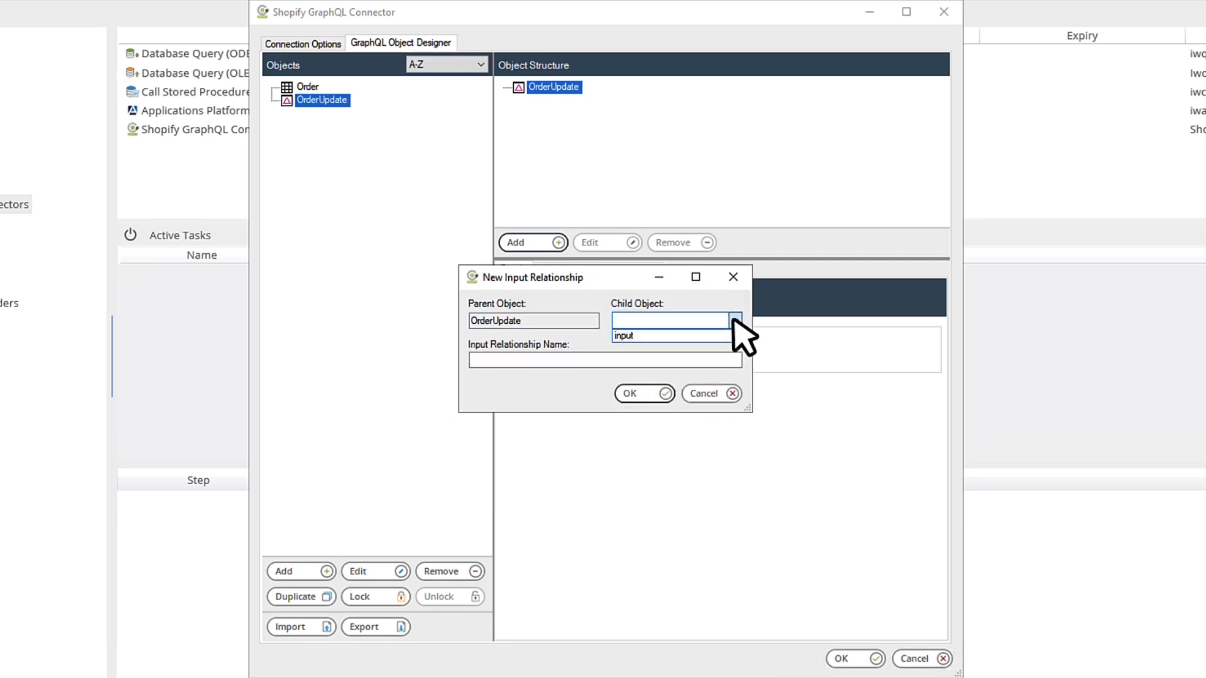
{"action": "left_click", "coordinate": [652, 336]}
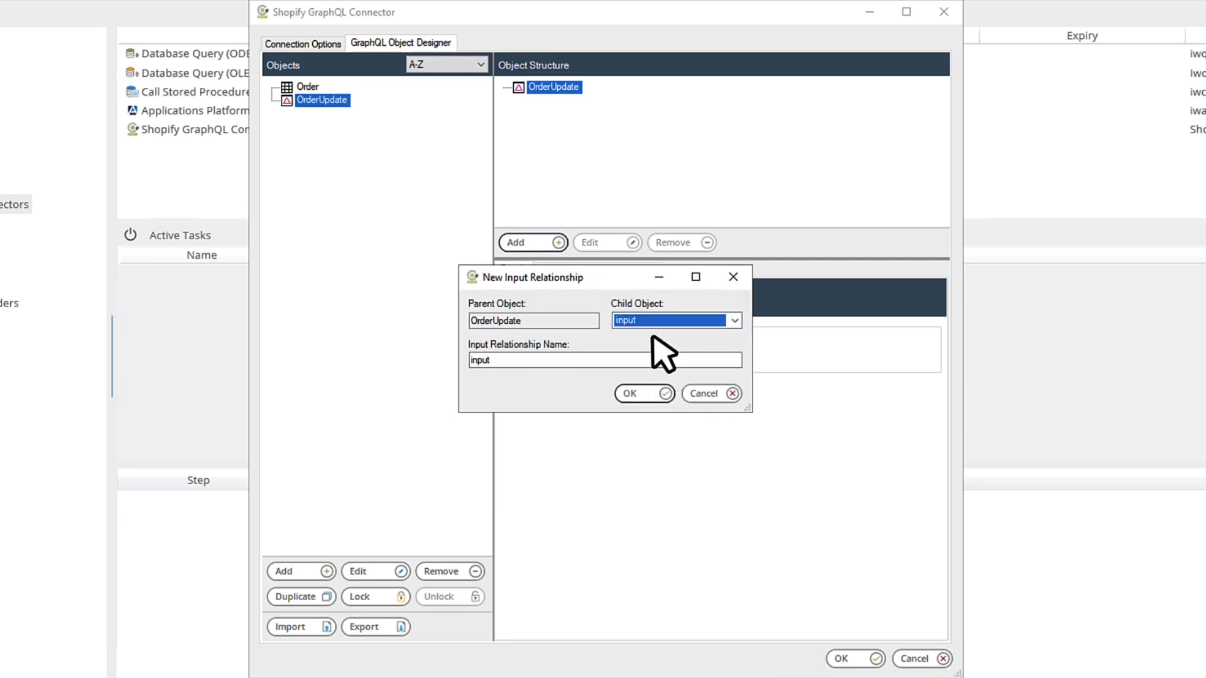
{"action": "left_click", "coordinate": [631, 396]}
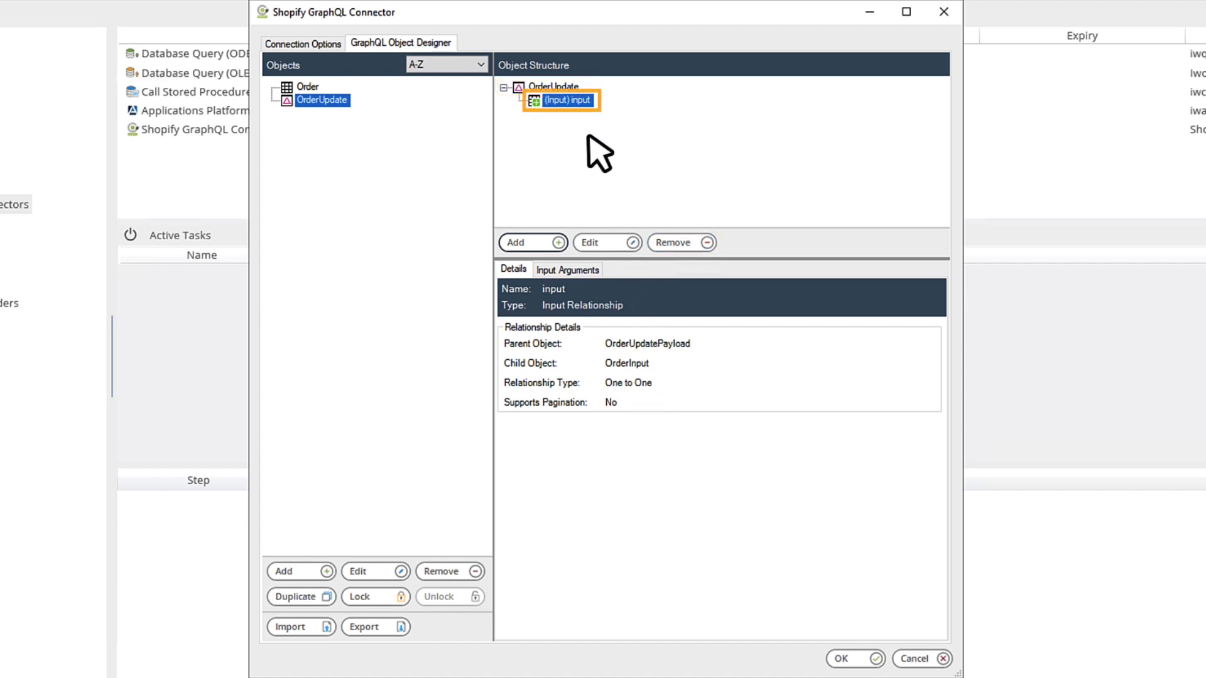
{"action": "left_click", "coordinate": [570, 101]}
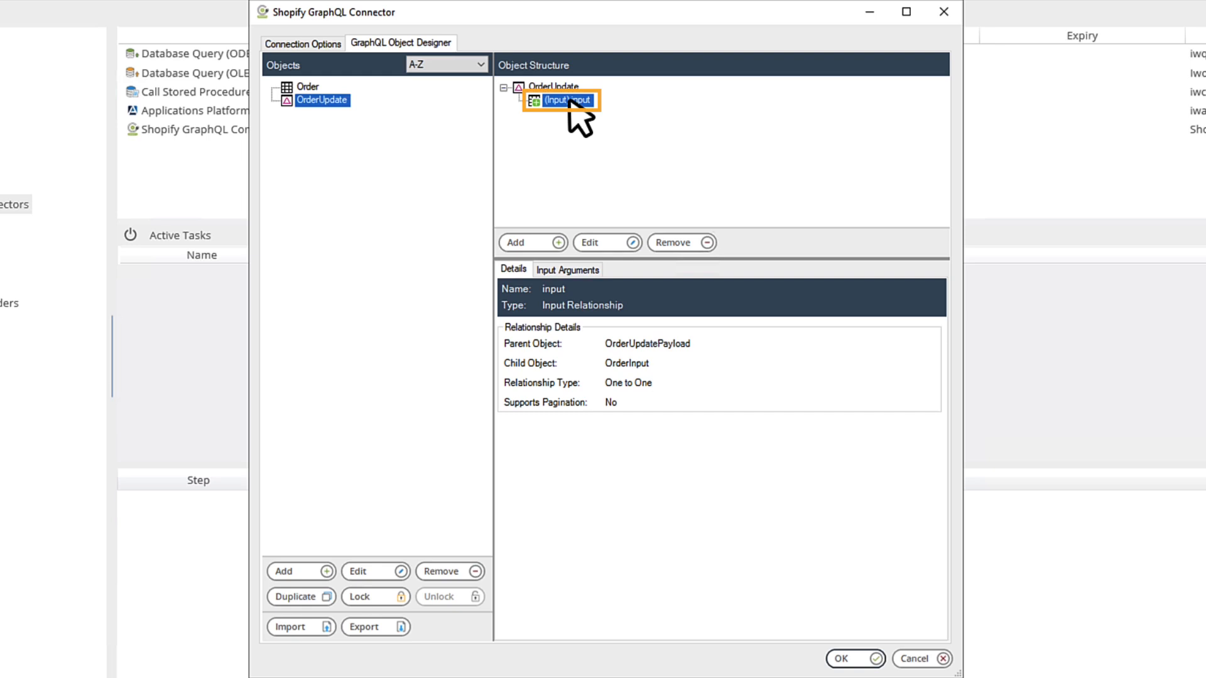
{"action": "left_click", "coordinate": [568, 271]}
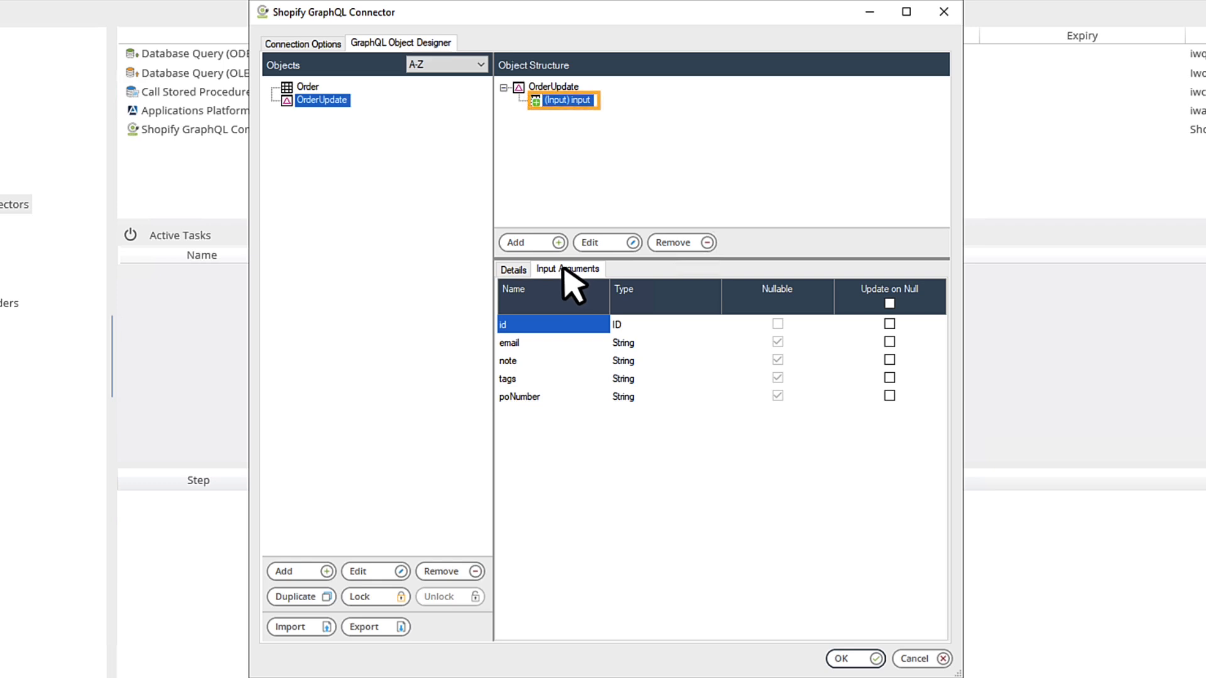
Step: Nest a shippingAddress input relationship under input, then reselect the OrderUpdate root
{"action": "left_click", "coordinate": [550, 244]}
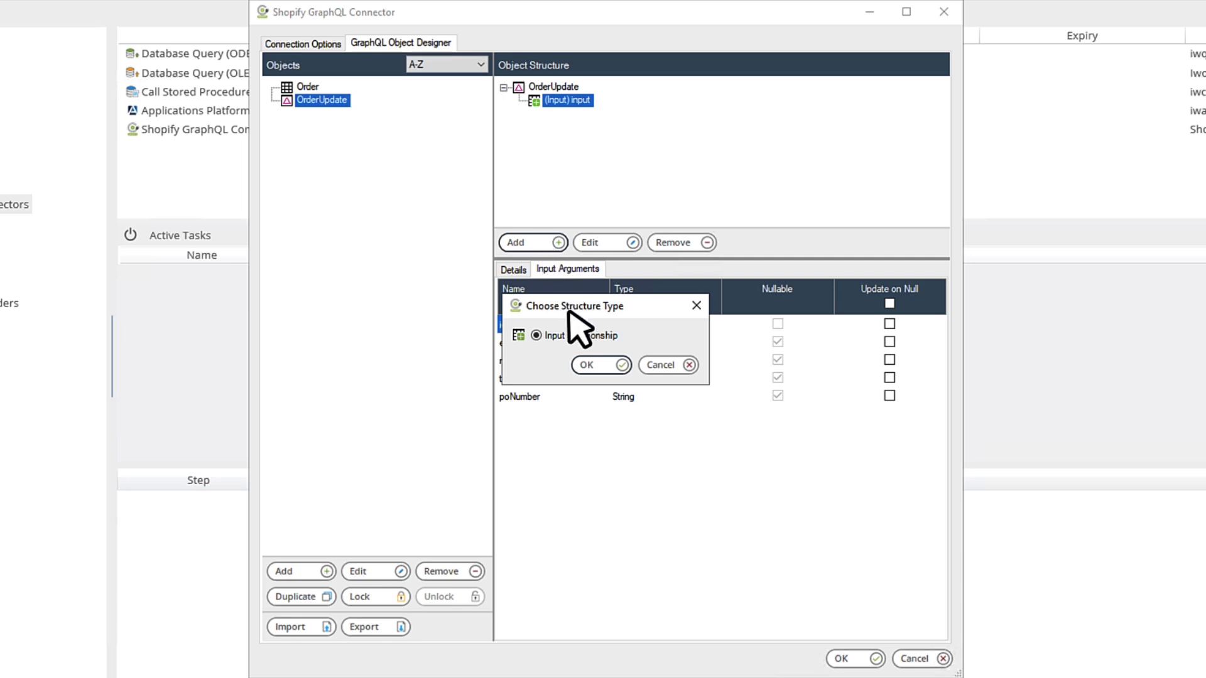
{"action": "left_click", "coordinate": [590, 365]}
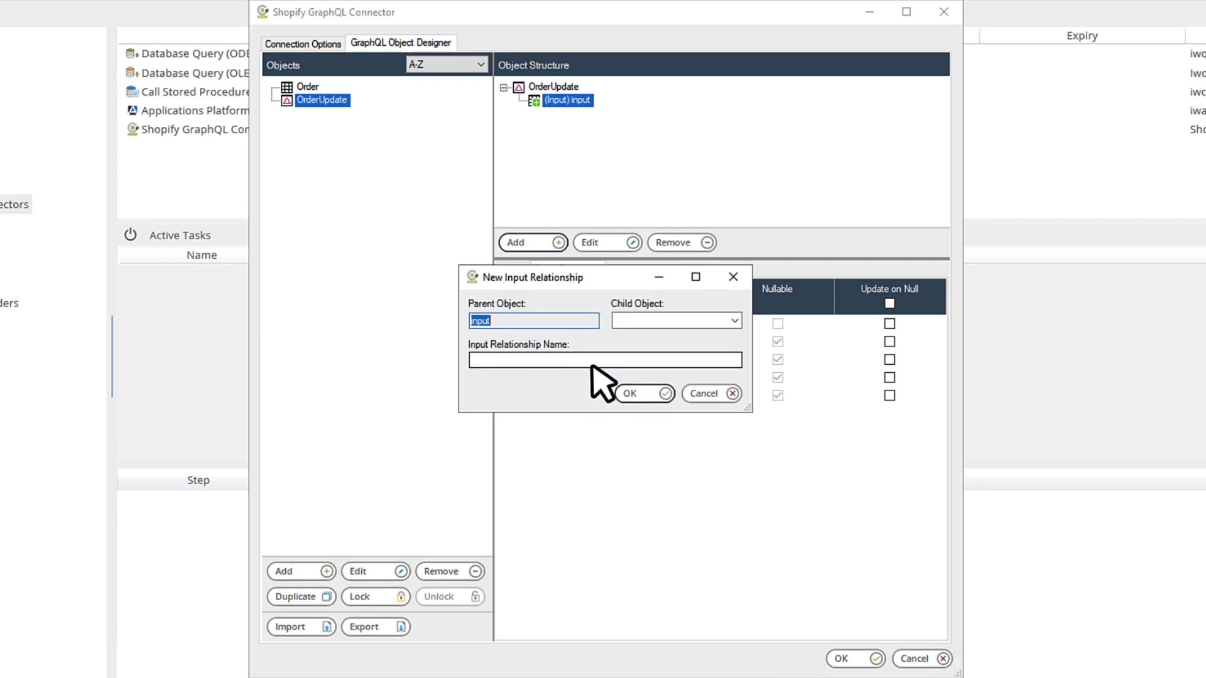
{"action": "left_click", "coordinate": [735, 320]}
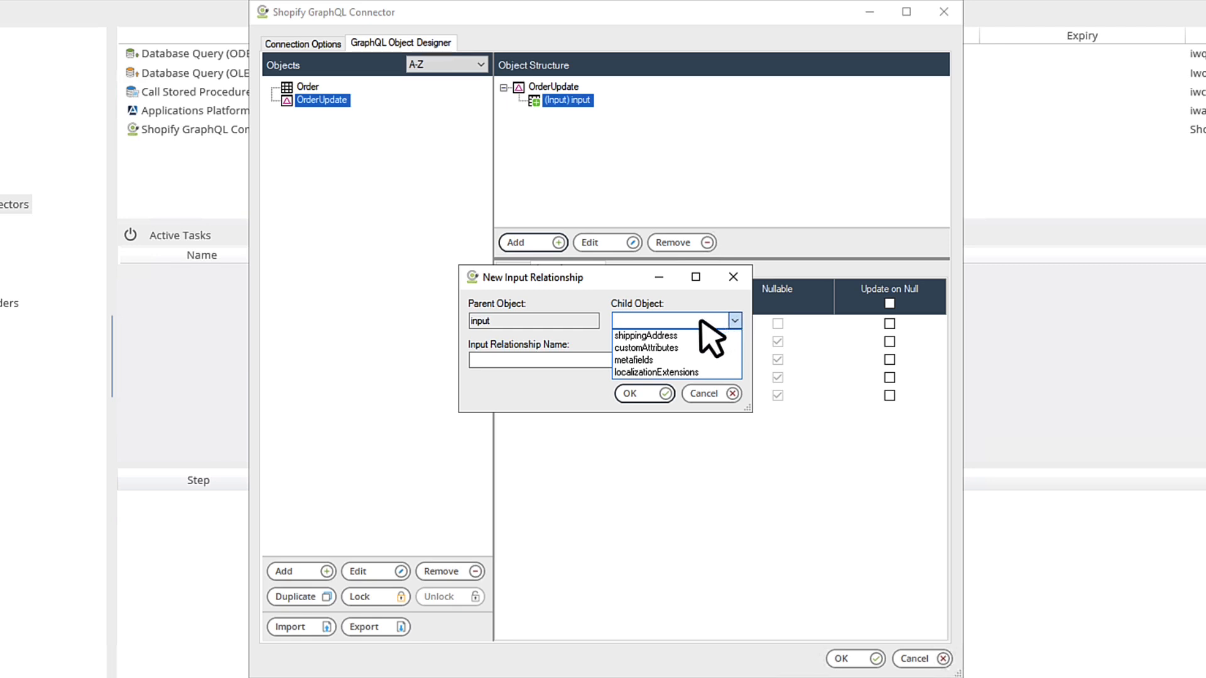
{"action": "left_click", "coordinate": [671, 337]}
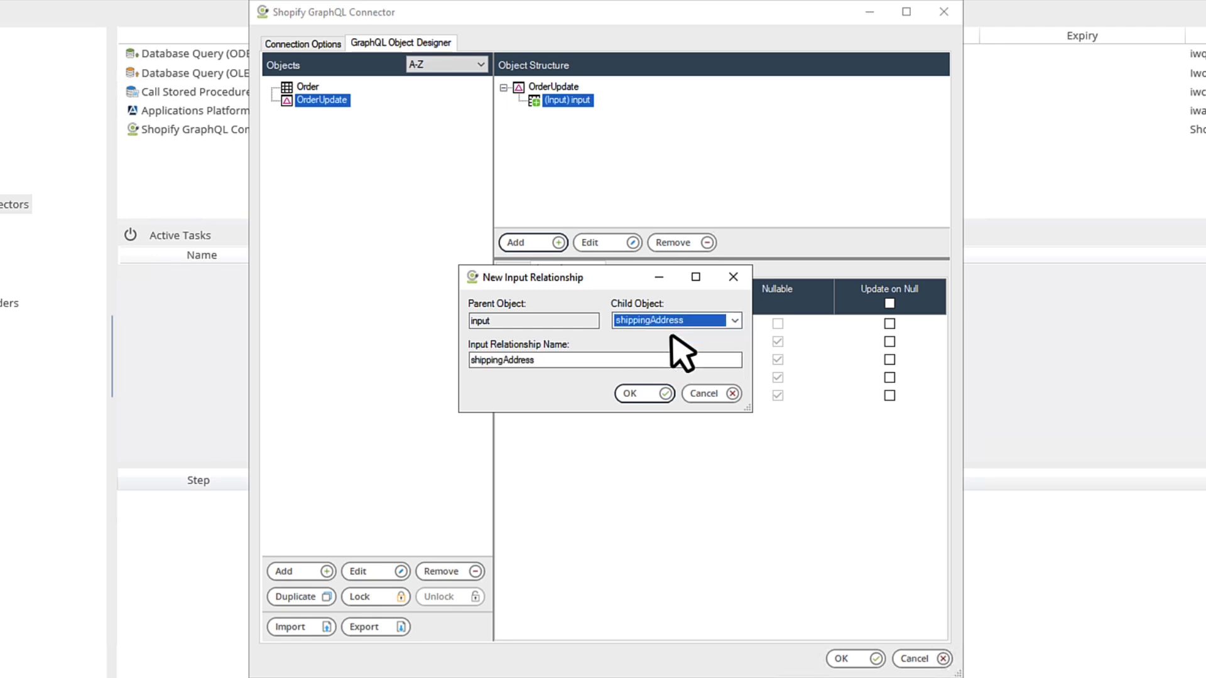
{"action": "left_click", "coordinate": [635, 395]}
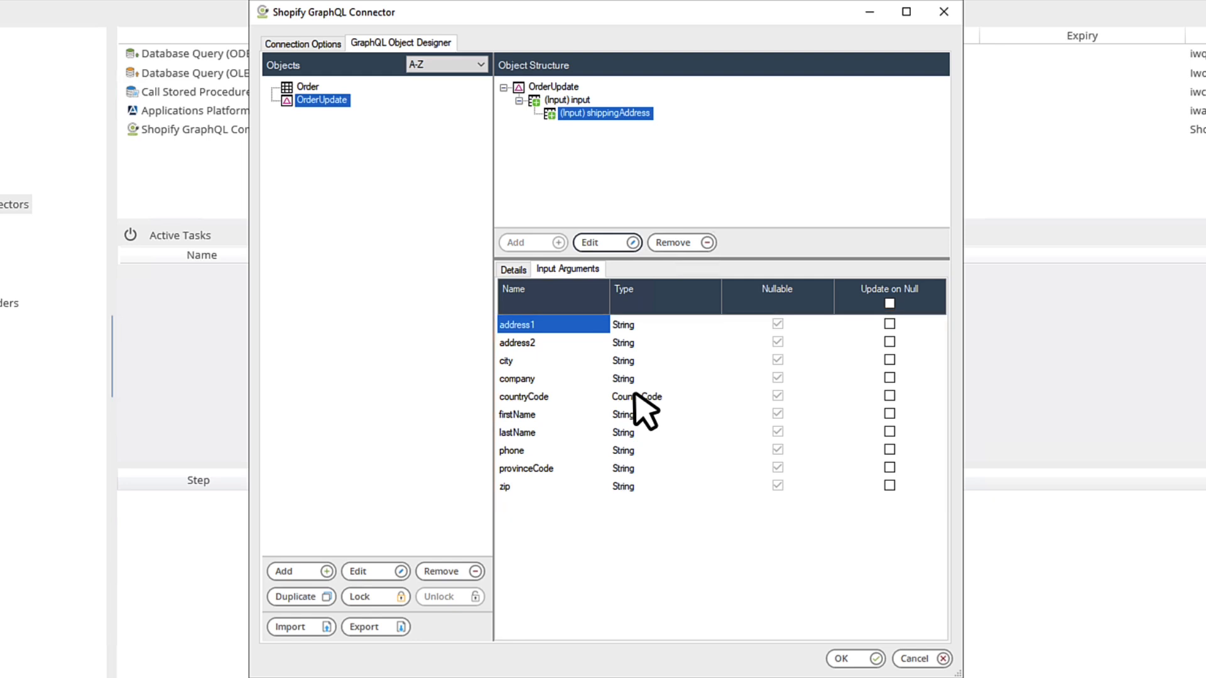
{"action": "left_click", "coordinate": [548, 88]}
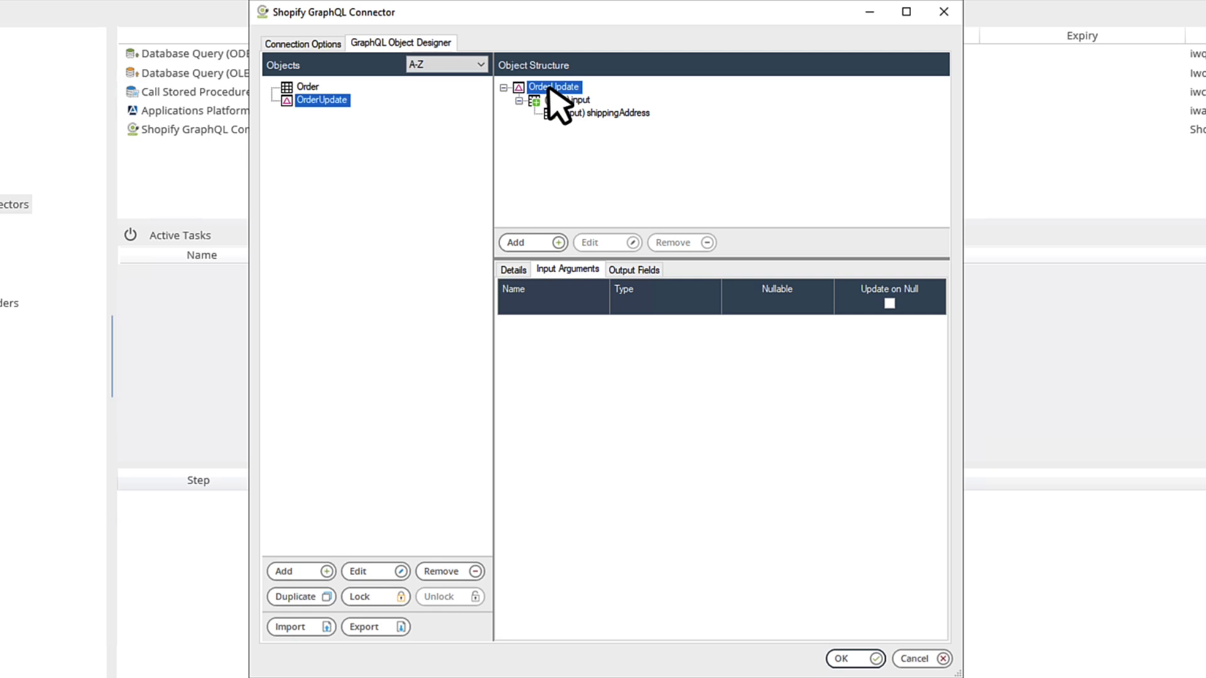
Step: Add an output relationship to OrderUpdate with order as the child object
{"action": "left_click", "coordinate": [538, 244]}
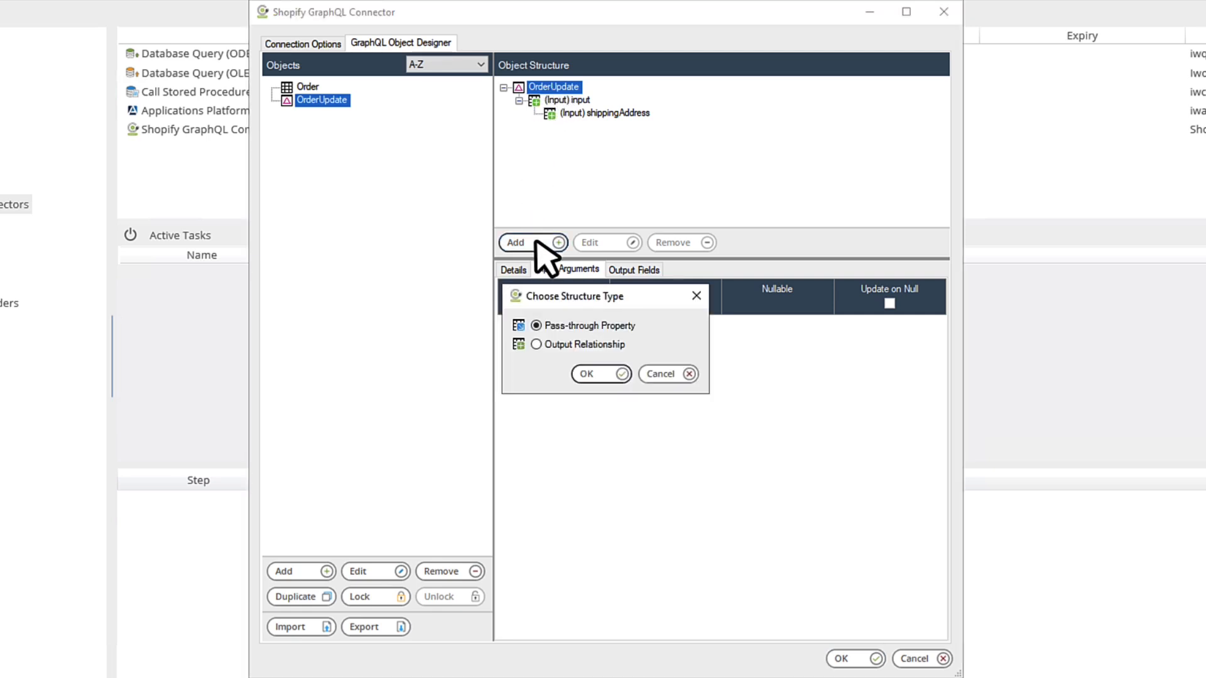
{"action": "left_click", "coordinate": [536, 344]}
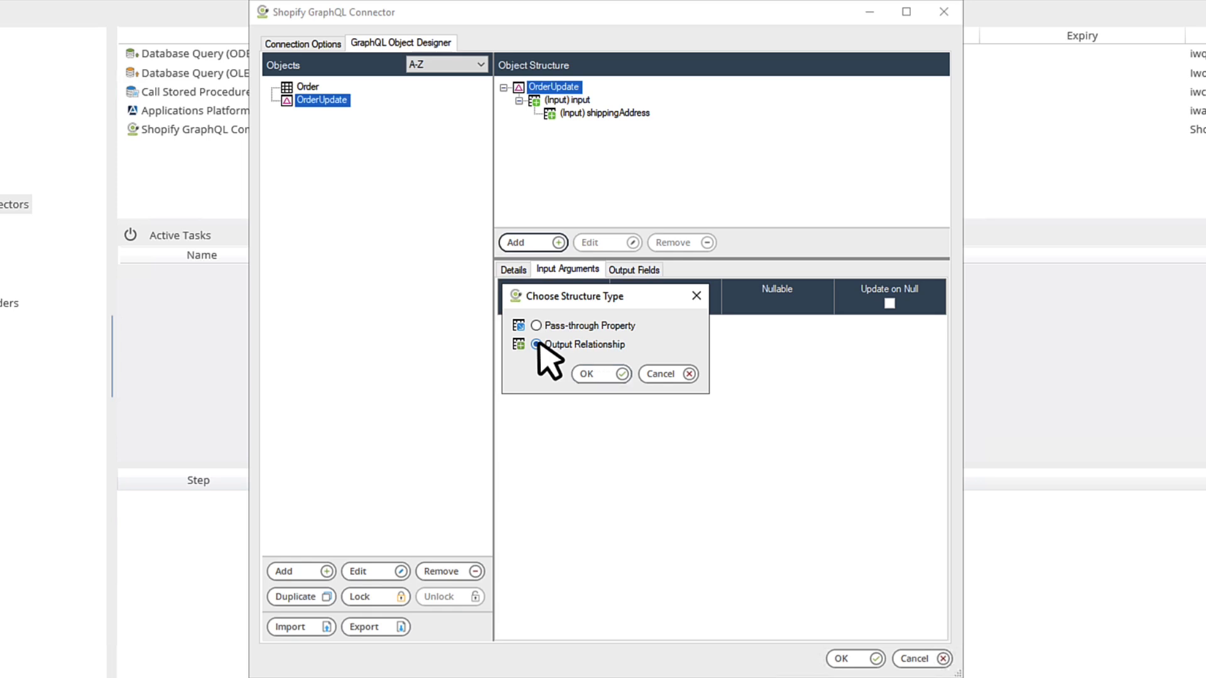
{"action": "left_click", "coordinate": [587, 373]}
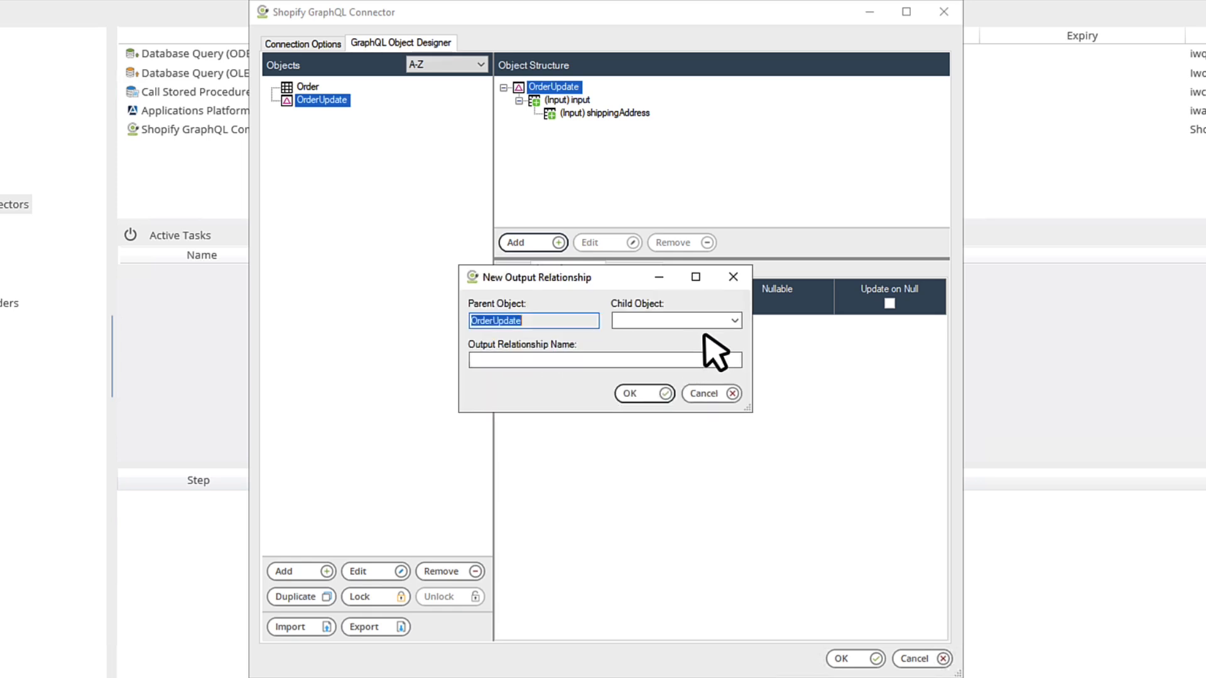
{"action": "left_click", "coordinate": [733, 321]}
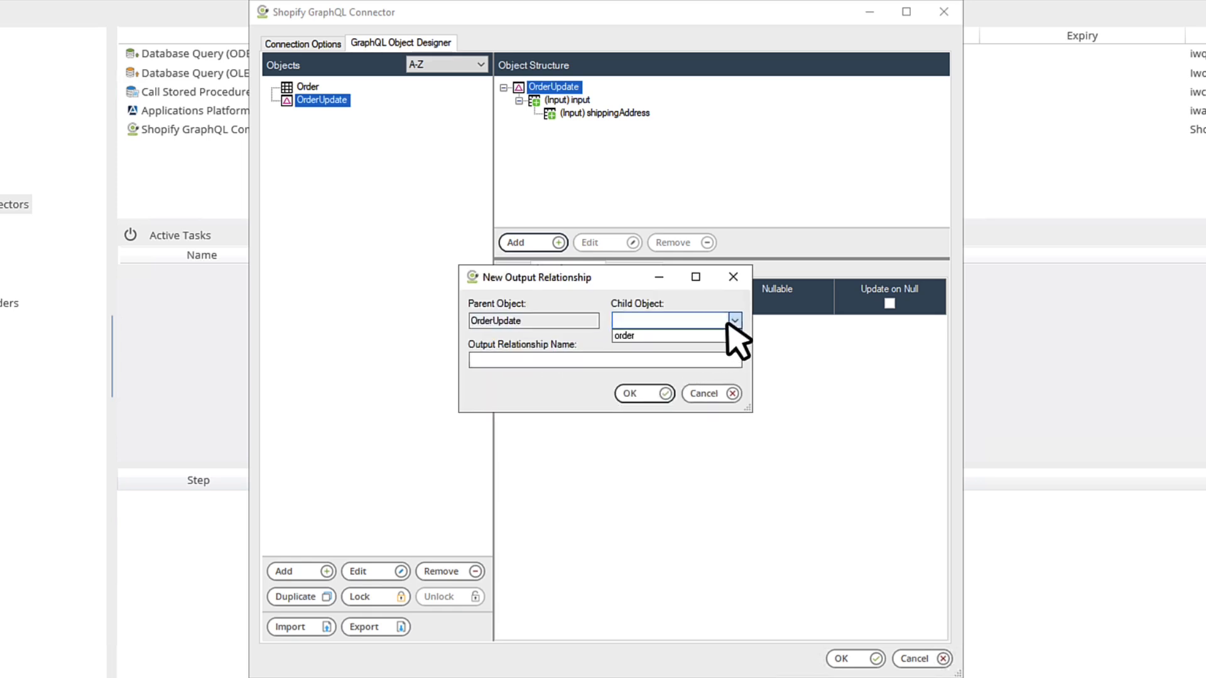
{"action": "left_click", "coordinate": [663, 337]}
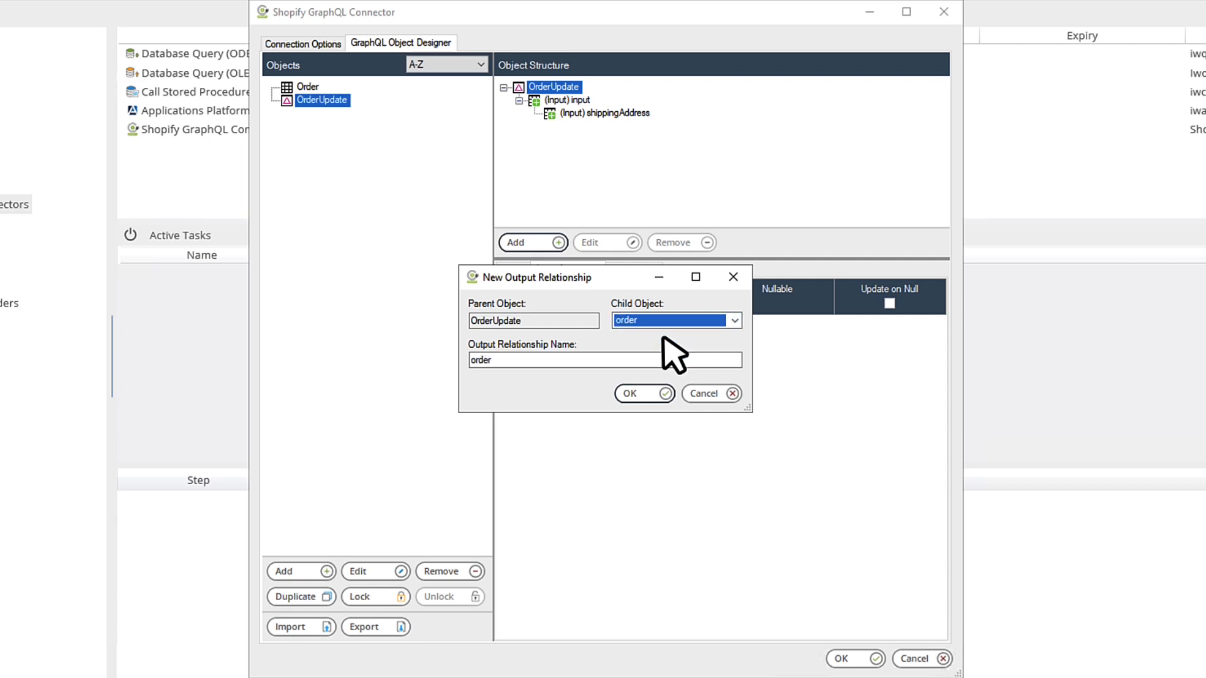
{"action": "left_click", "coordinate": [639, 393]}
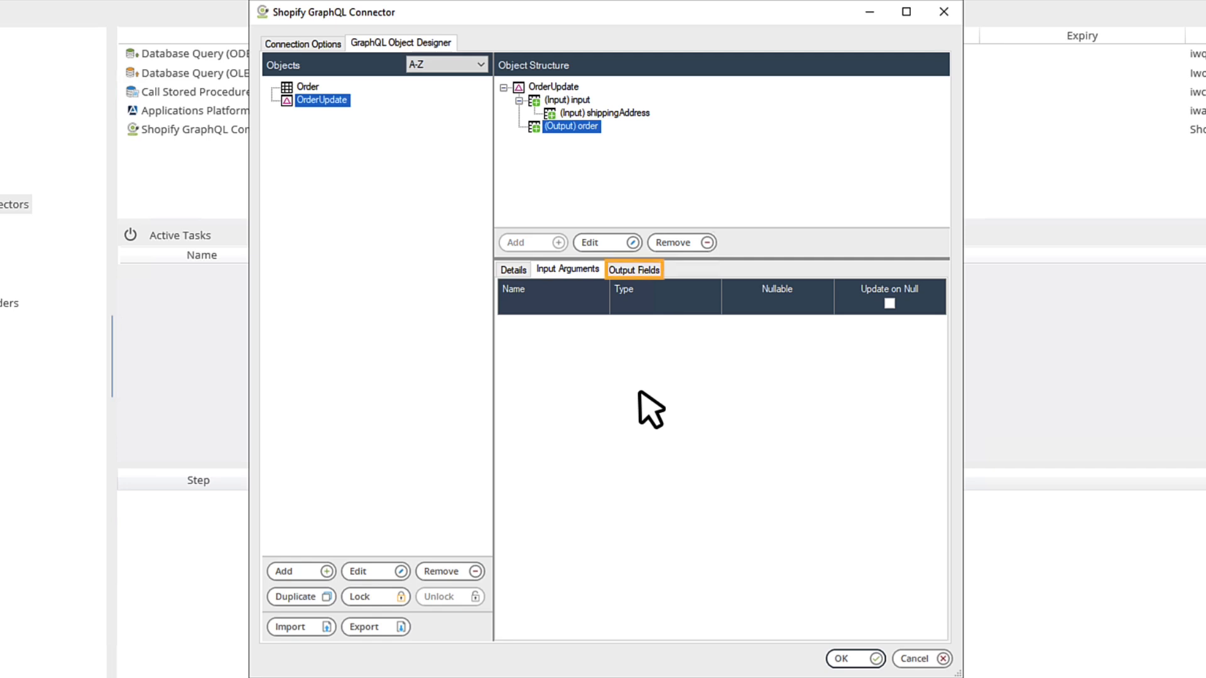
Step: Include email, fullyPaid and name among the order's output fields
{"action": "left_click", "coordinate": [636, 269]}
{"action": "left_click_drag", "start_coordinate": [947, 345], "coordinate": [948, 440]}
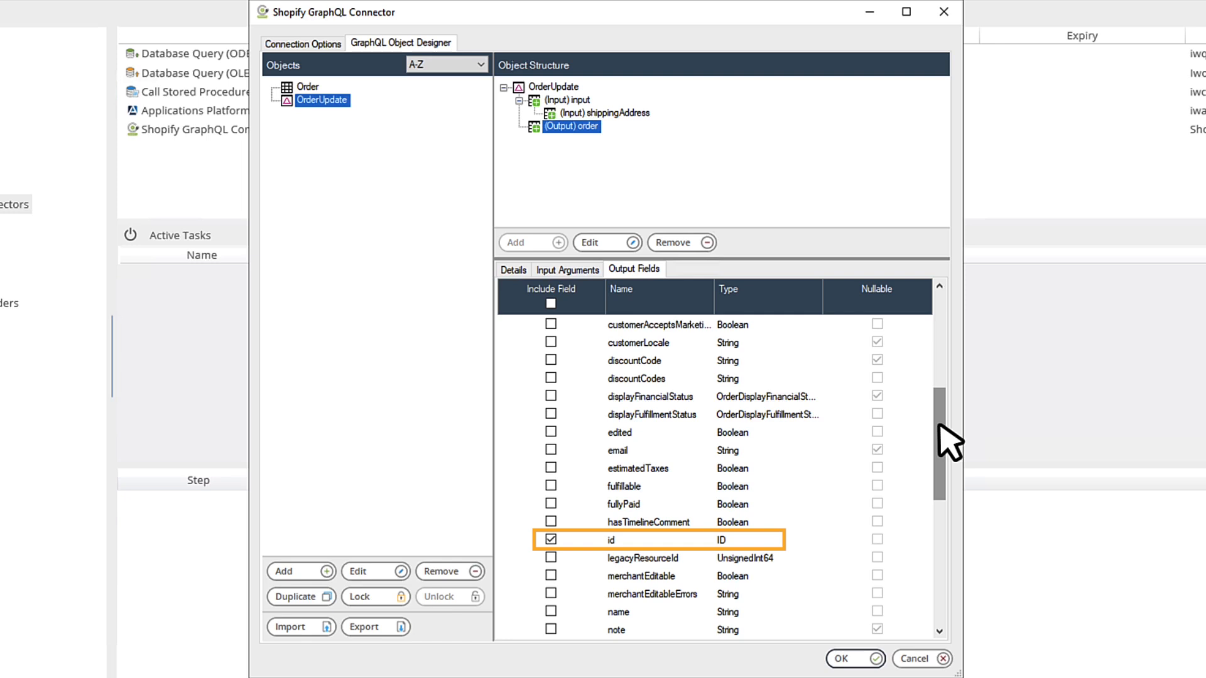
{"action": "left_click", "coordinate": [551, 450]}
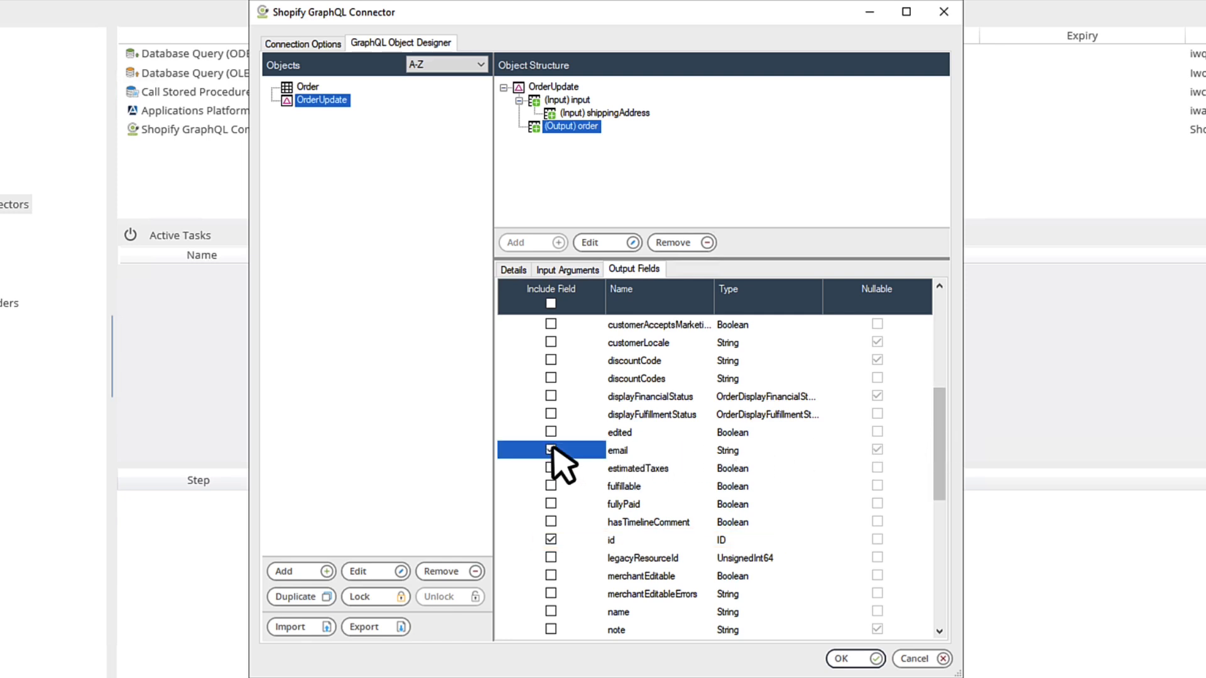
{"action": "left_click", "coordinate": [551, 504]}
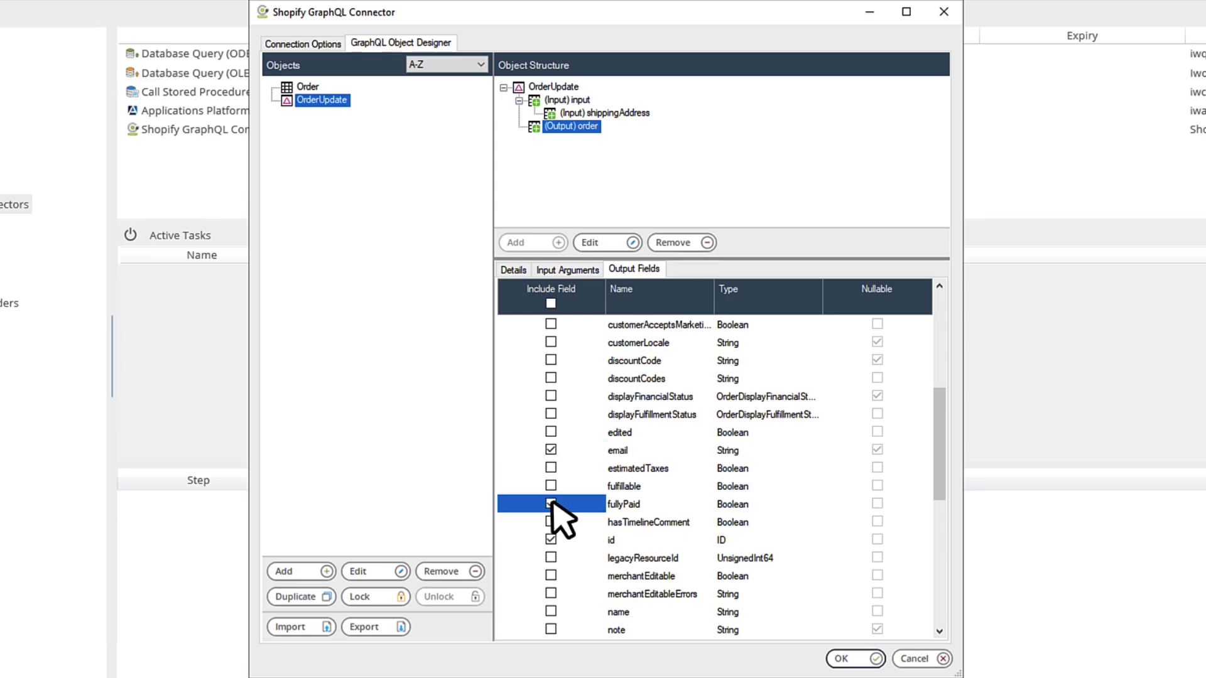
{"action": "left_click", "coordinate": [552, 611]}
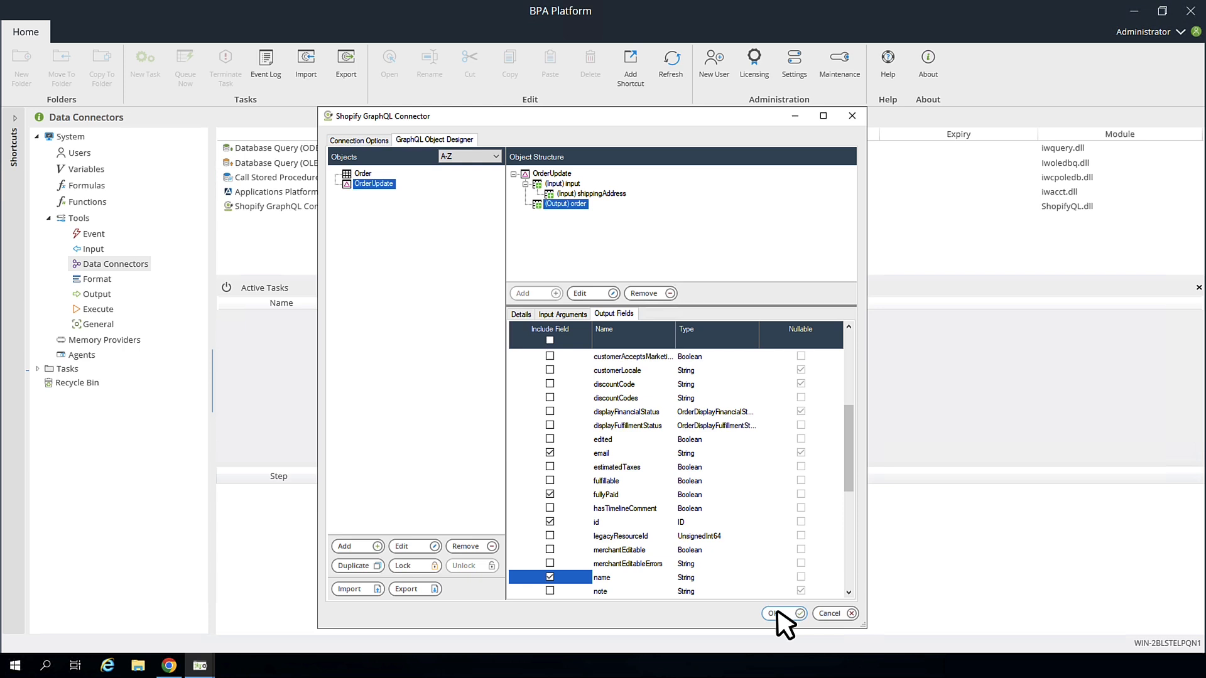
Step: Save the object design, close the configuration, and create a new task named 'Order Update'
{"action": "left_click", "coordinate": [778, 613]}
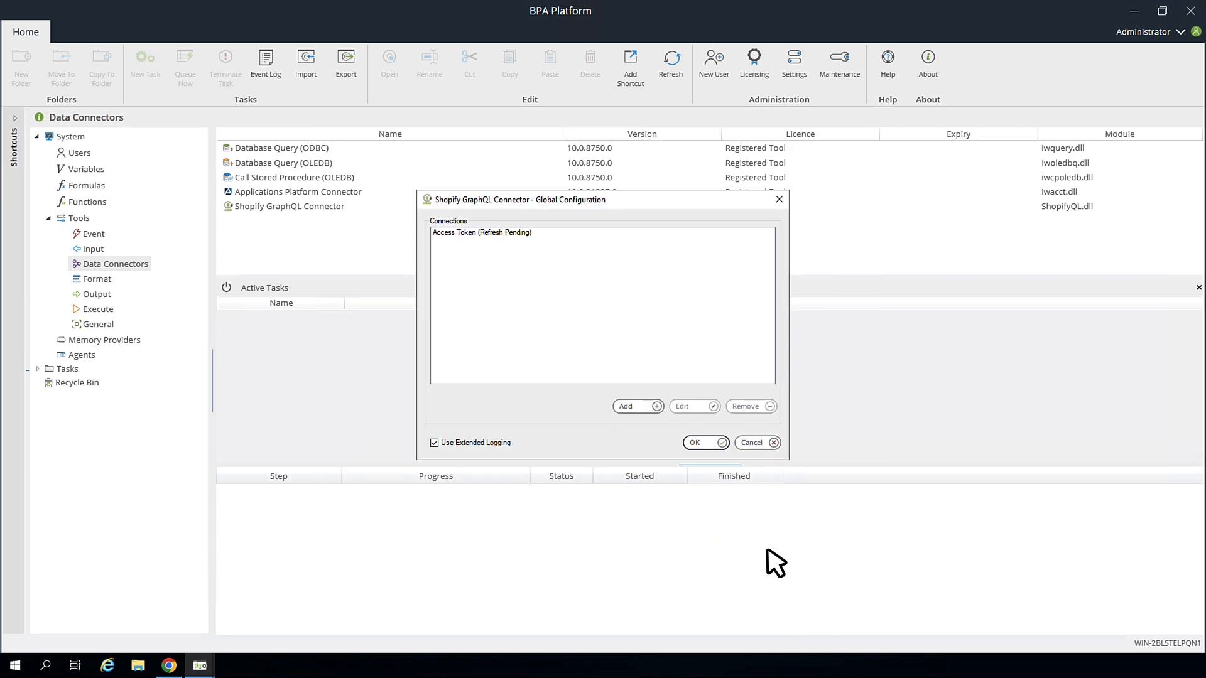
{"action": "left_click", "coordinate": [696, 443]}
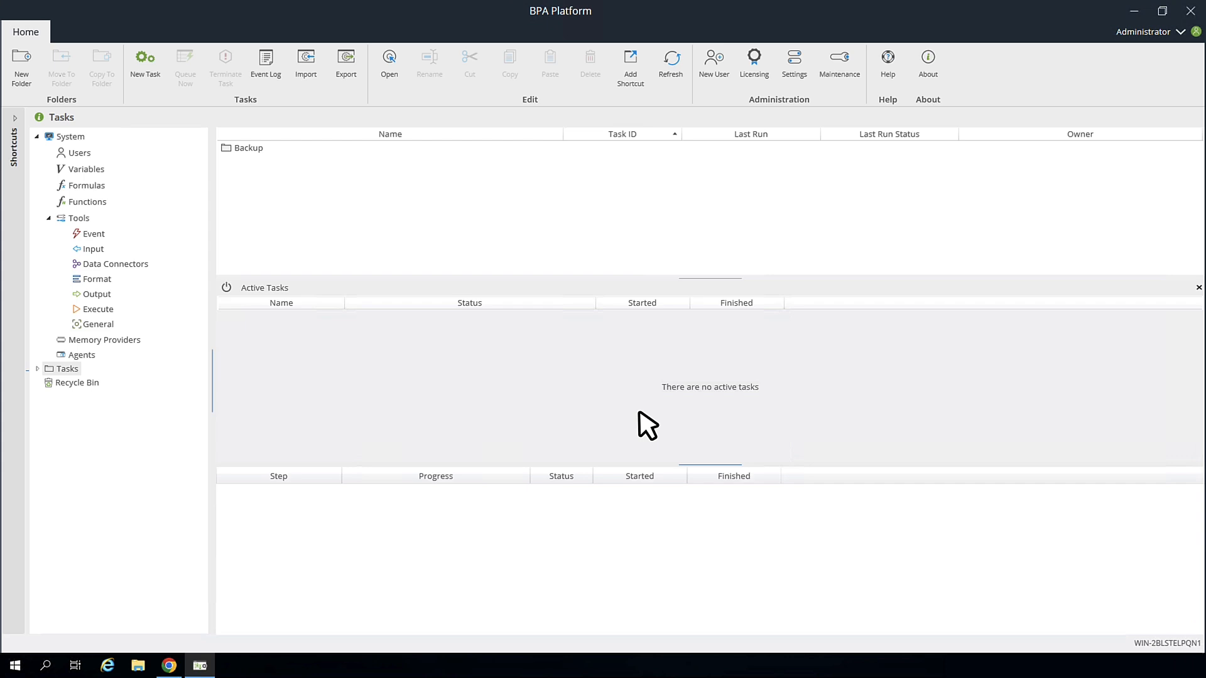
{"action": "left_click", "coordinate": [146, 63]}
{"action": "left_click_drag", "start_coordinate": [169, 106], "coordinate": [94, 107]}
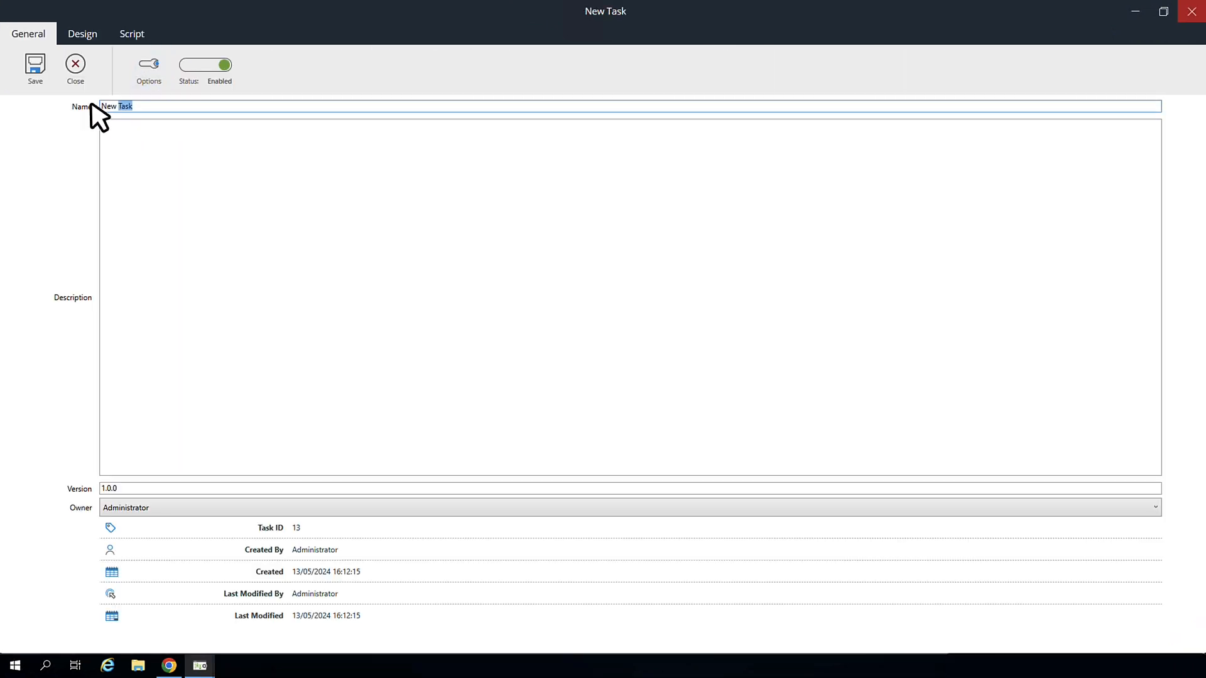
{"action": "type", "text": "Order Update"}
{"action": "left_click", "coordinate": [92, 38]}
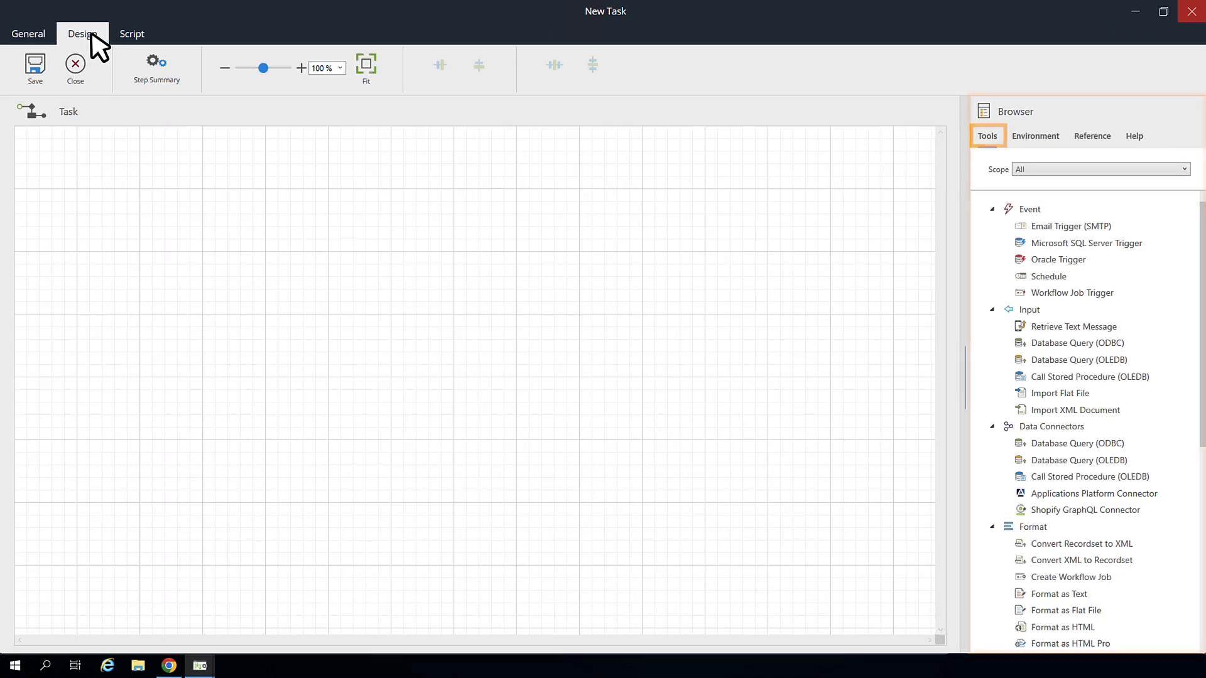
Step: Place a Shopify GraphQL Connector step on the canvas using the Access Token connection
{"action": "left_click", "coordinate": [1030, 513]}
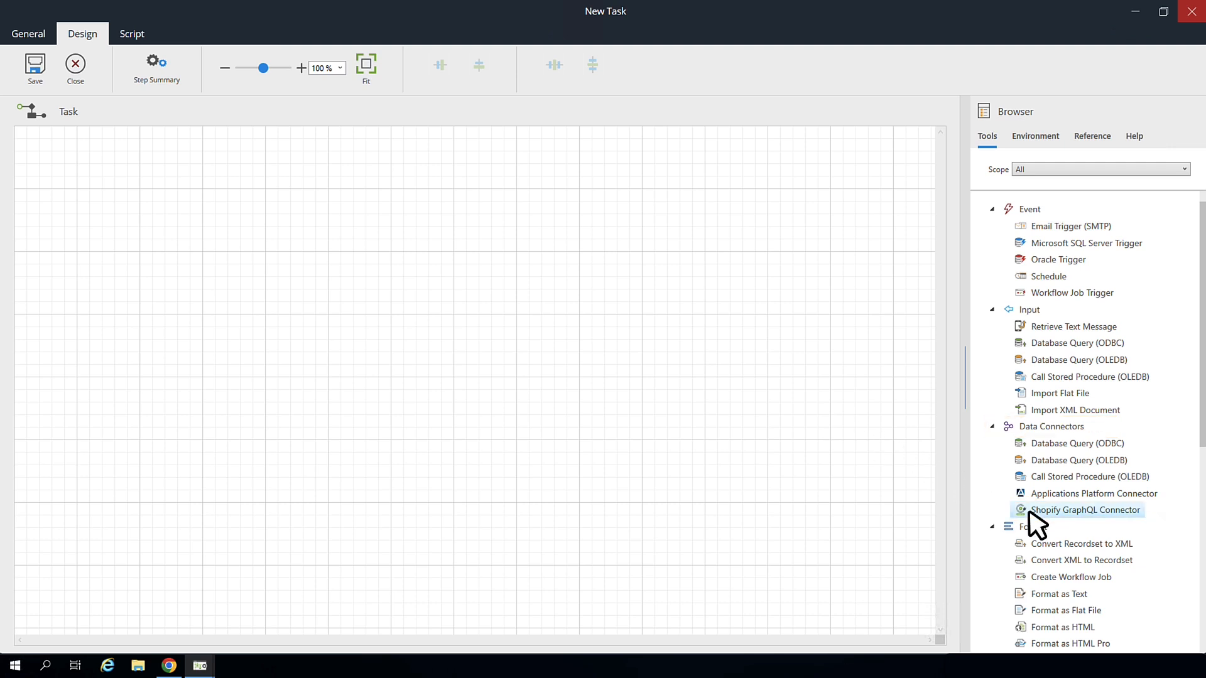
{"action": "left_click", "coordinate": [168, 220]}
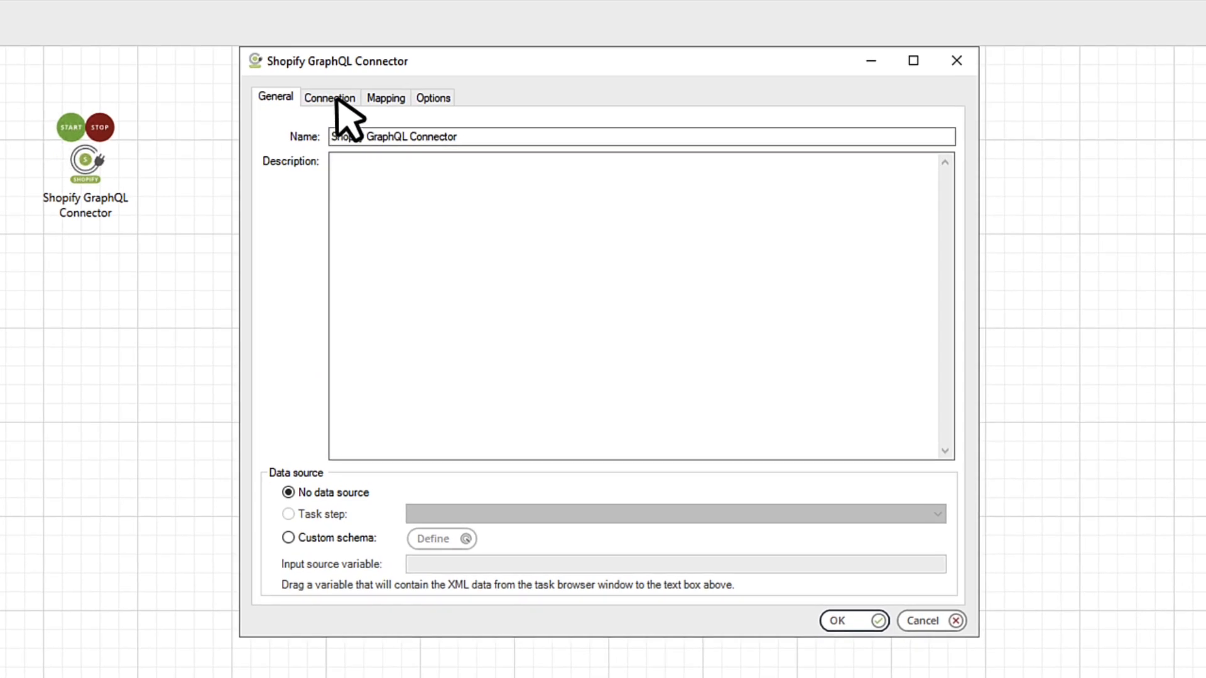
{"action": "left_click", "coordinate": [334, 146]}
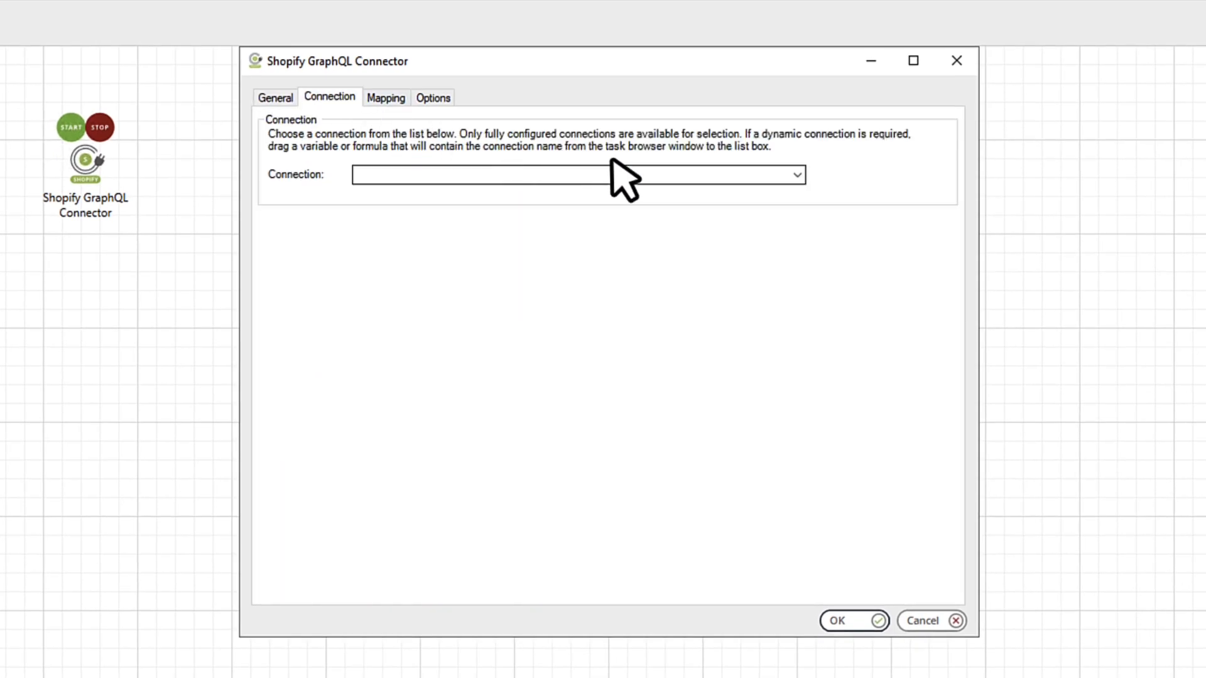
{"action": "left_click", "coordinate": [796, 176]}
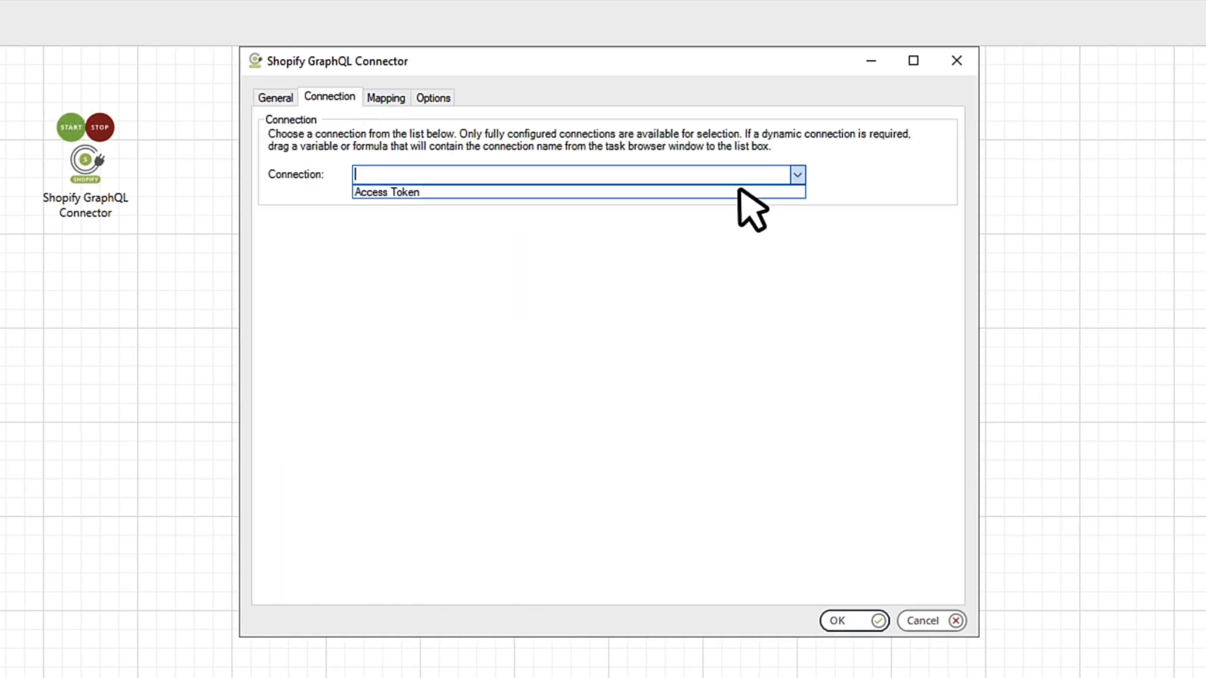
{"action": "left_click", "coordinate": [682, 191]}
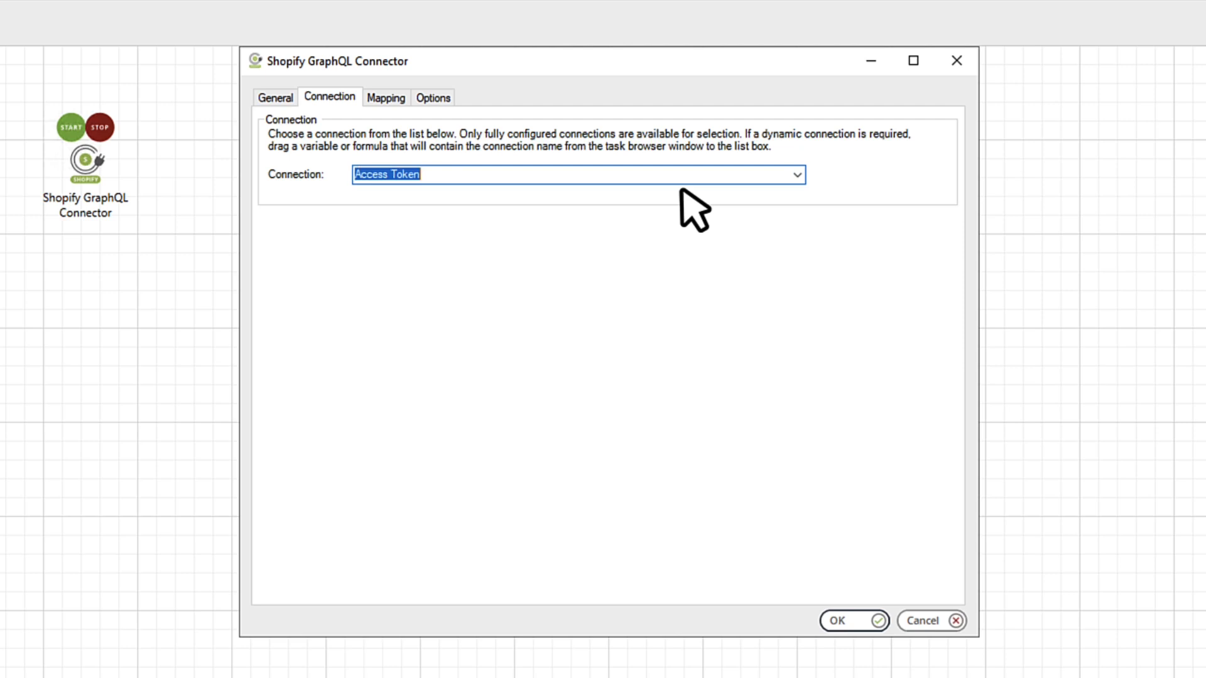
{"action": "left_click", "coordinate": [386, 101]}
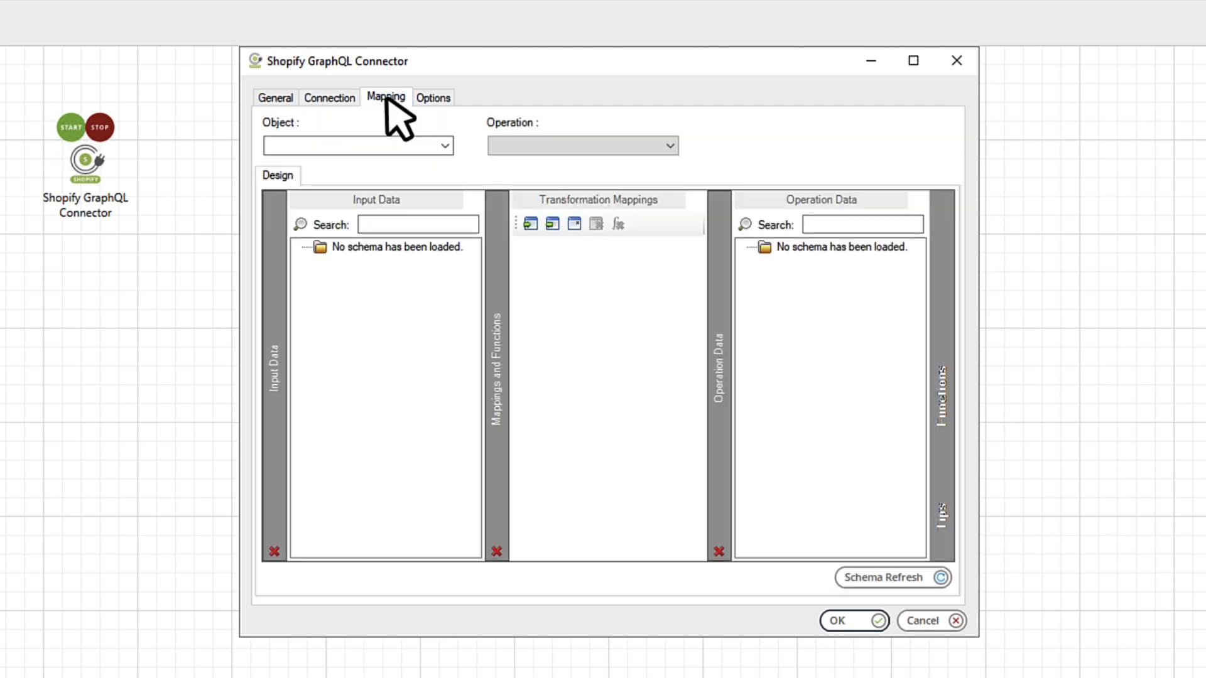
Step: Set the step to the OrderUpdate object with Execute and expand its input and shippingAddress fields
{"action": "left_click", "coordinate": [443, 145]}
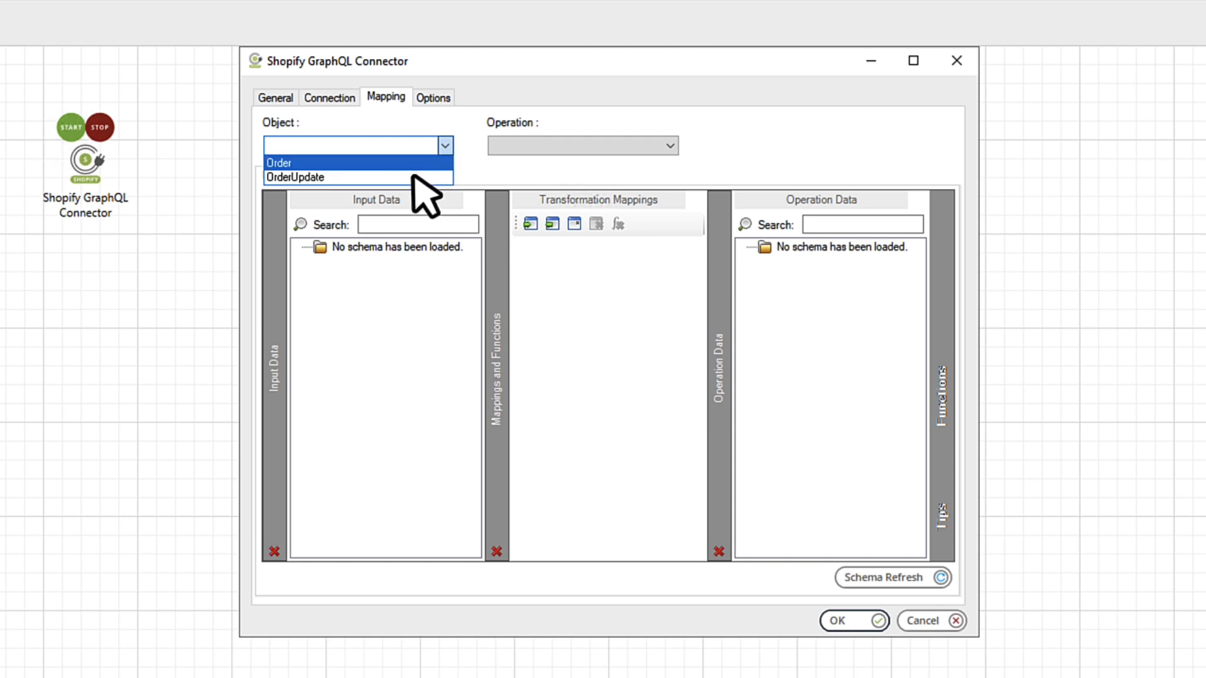
{"action": "left_click", "coordinate": [414, 178]}
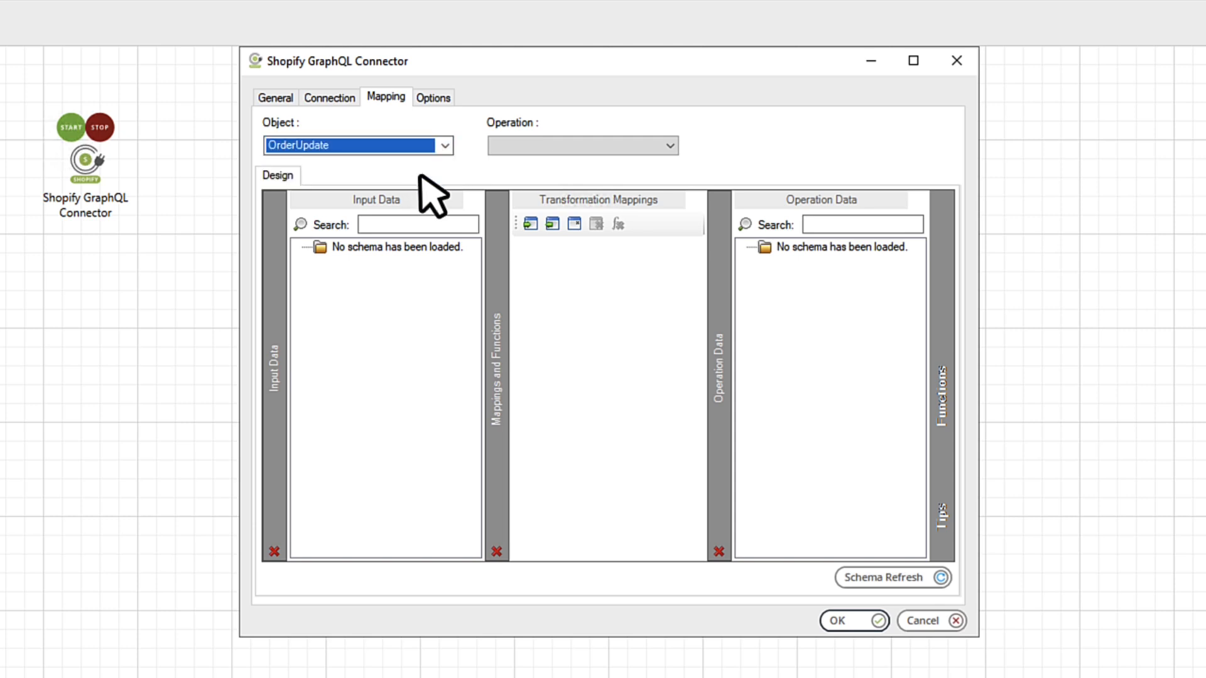
{"action": "left_click", "coordinate": [671, 147]}
{"action": "left_click", "coordinate": [641, 165]}
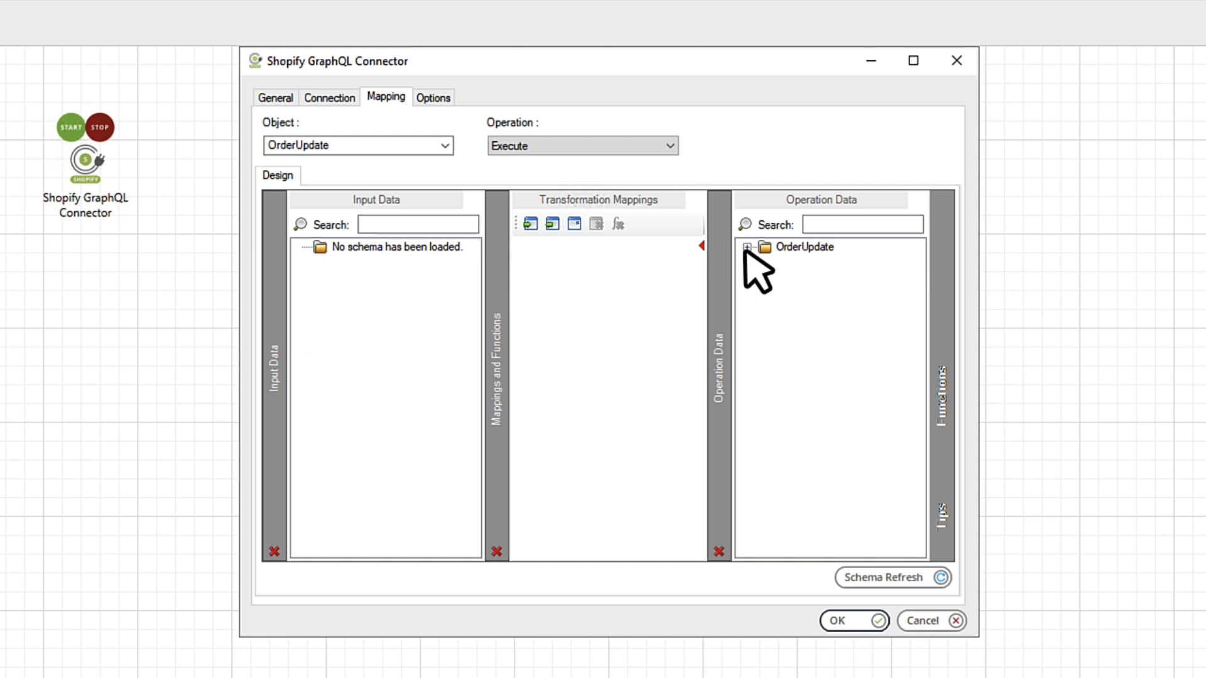
{"action": "left_click", "coordinate": [747, 247]}
{"action": "left_click", "coordinate": [765, 277]}
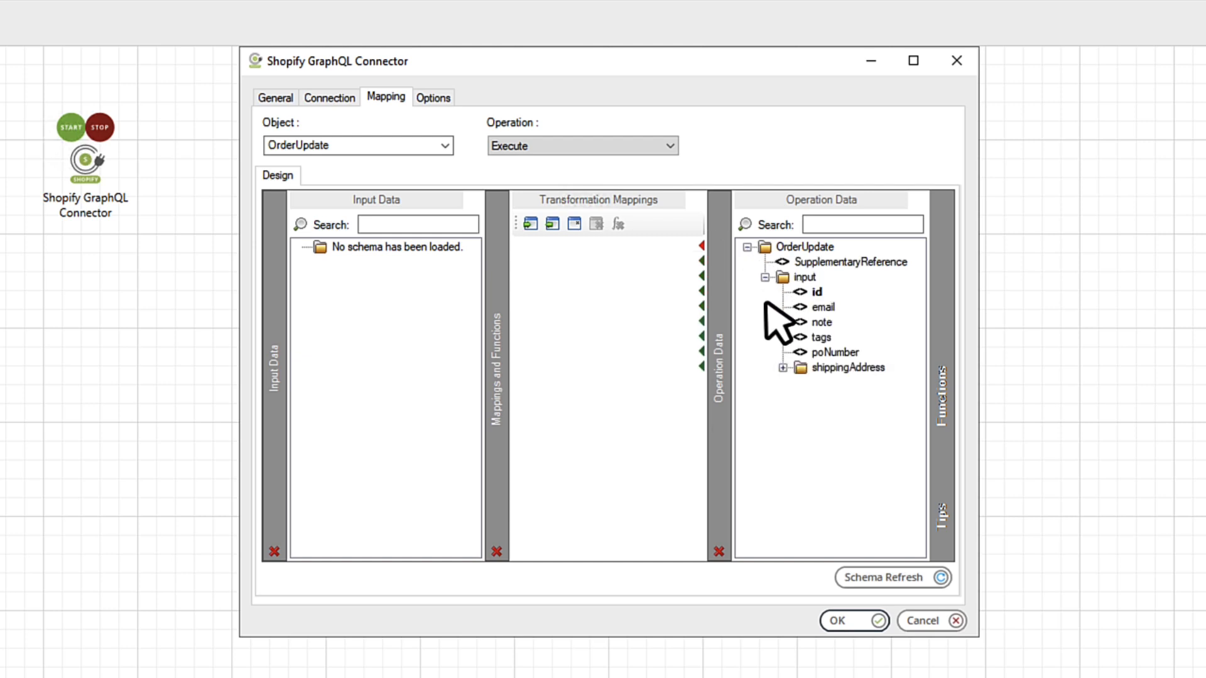
{"action": "left_click", "coordinate": [783, 368]}
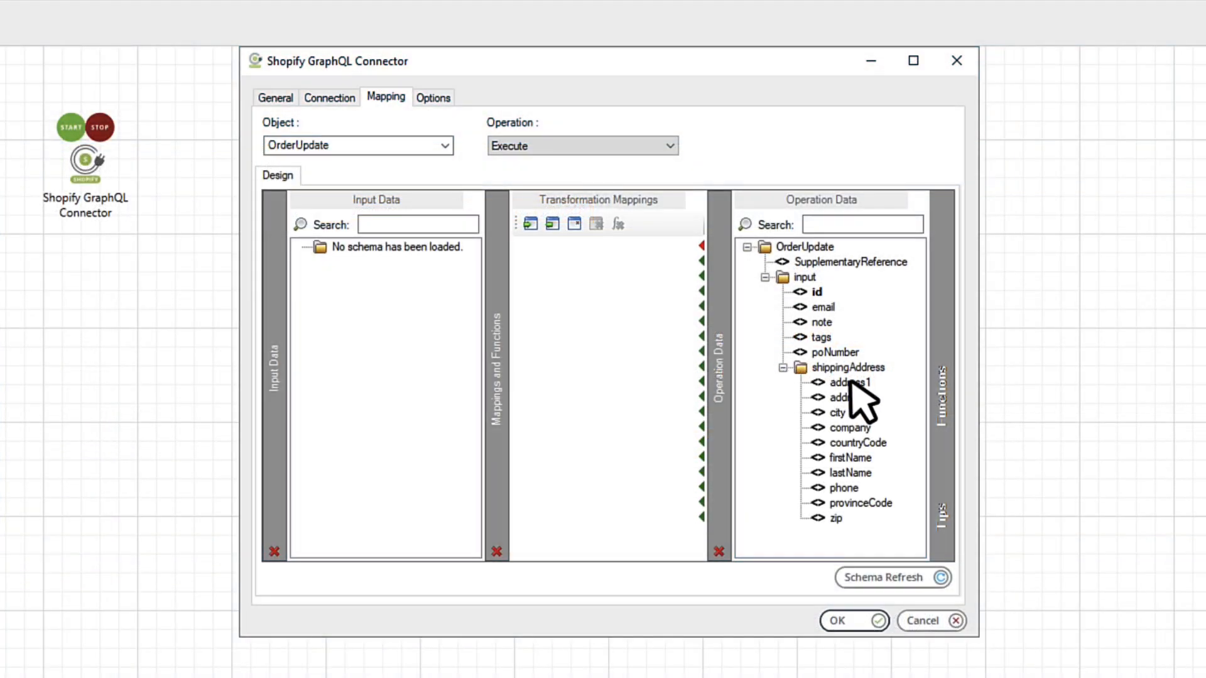
Step: Add a Fixed/Dynamic function holding the pasted Shopify order global ID for the input id field
{"action": "mouse_move", "coordinate": [942, 402]}
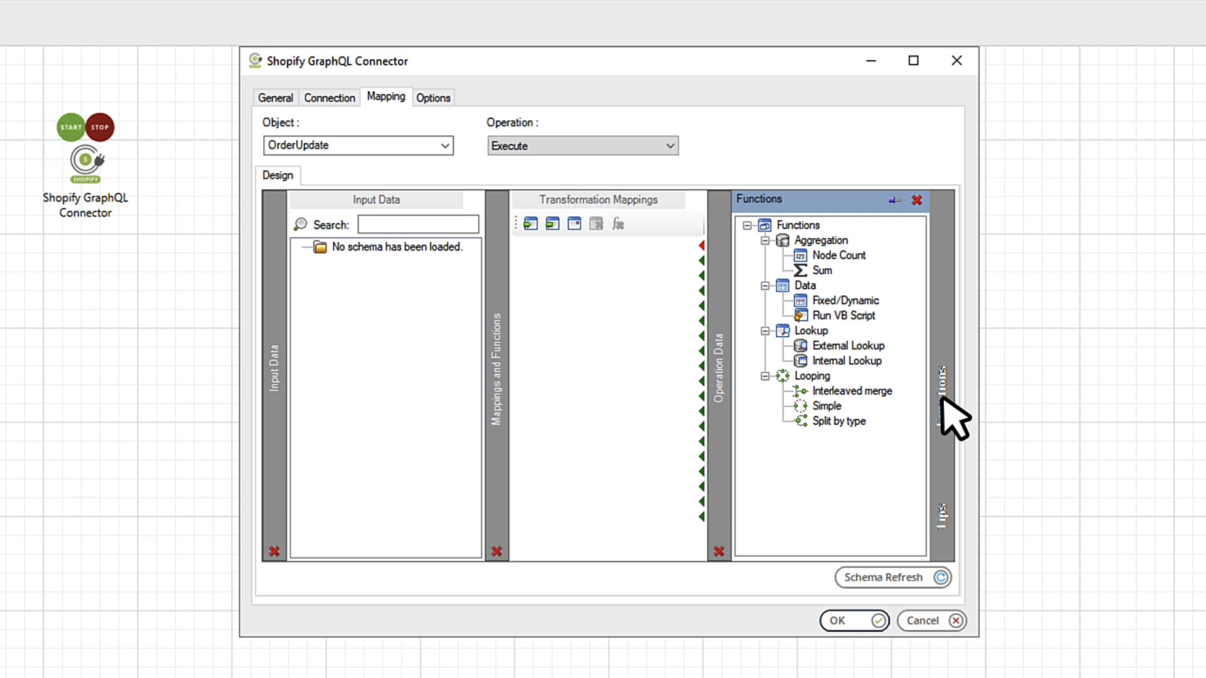
{"action": "left_click", "coordinate": [855, 302]}
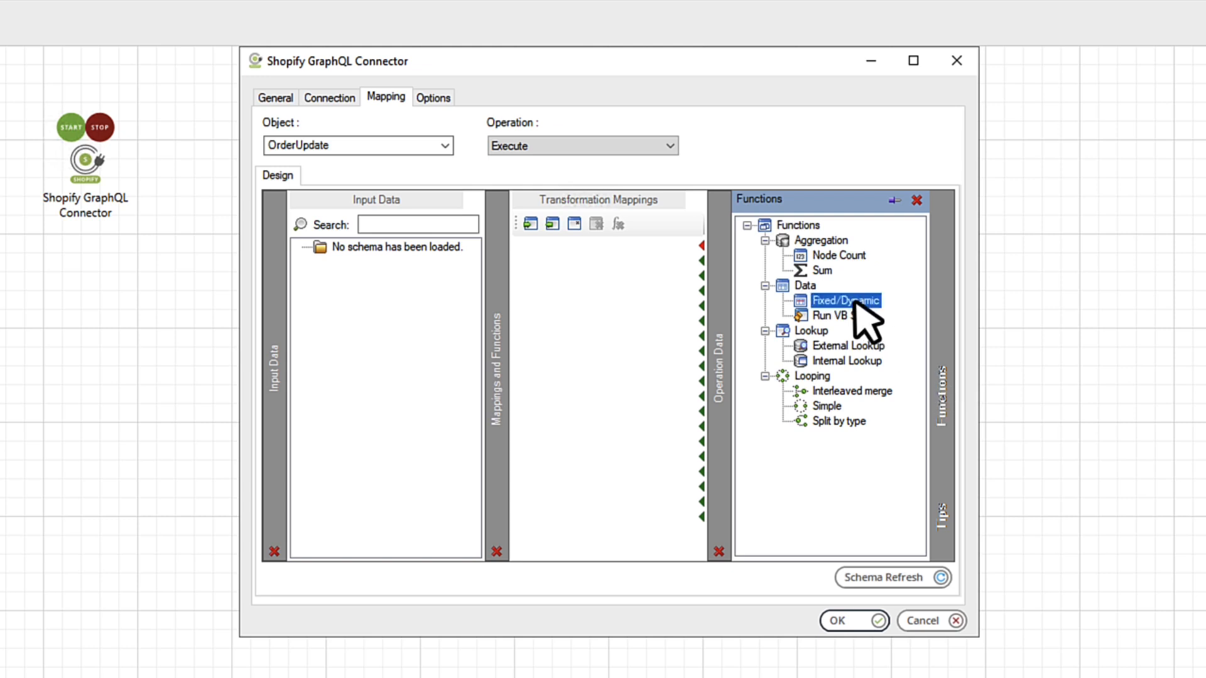
{"action": "left_click", "coordinate": [616, 291]}
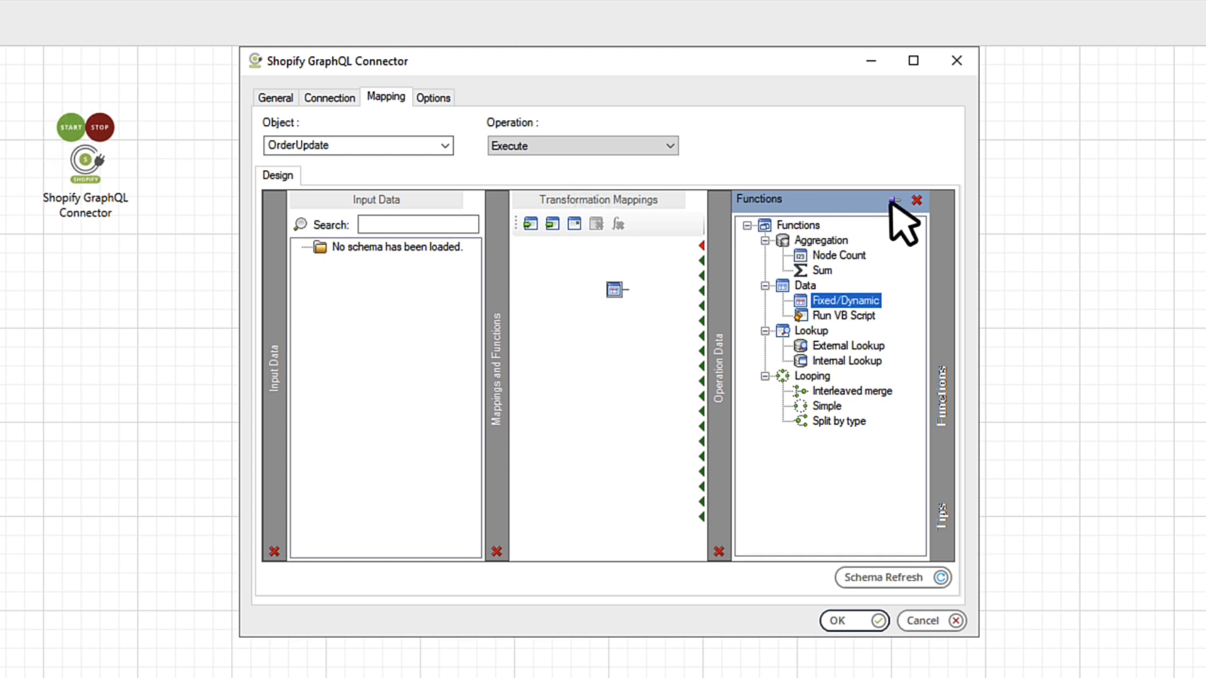
{"action": "left_click", "coordinate": [917, 199]}
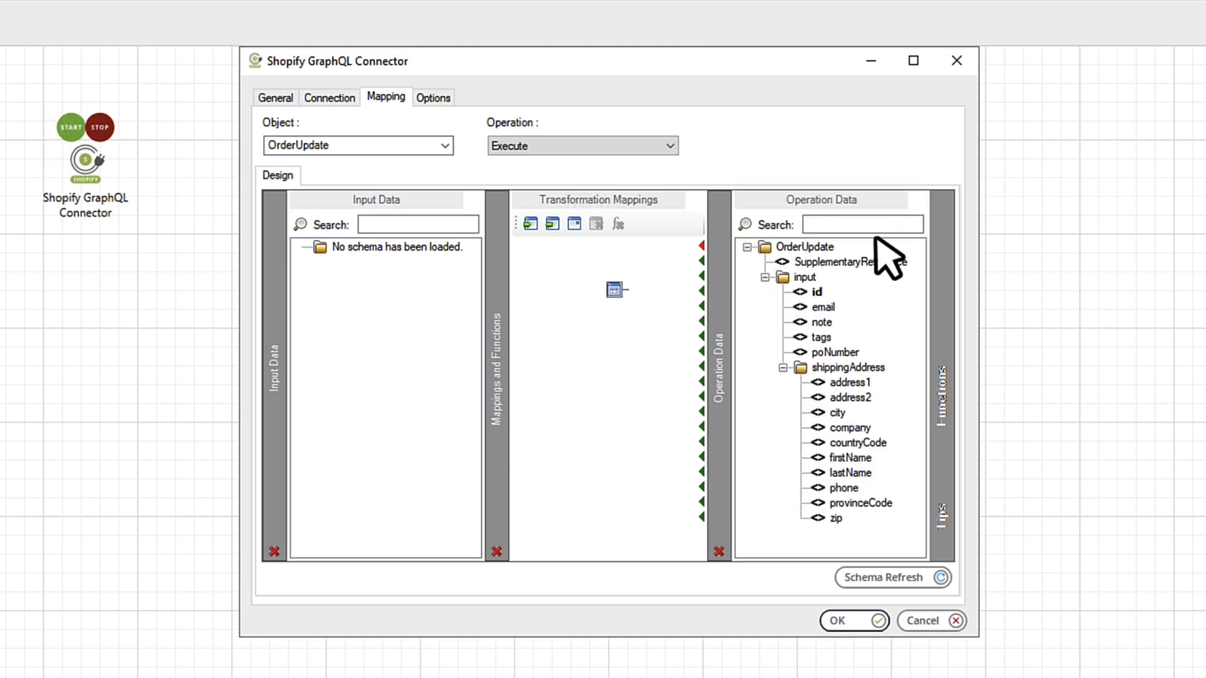
{"action": "double_click", "coordinate": [614, 291]}
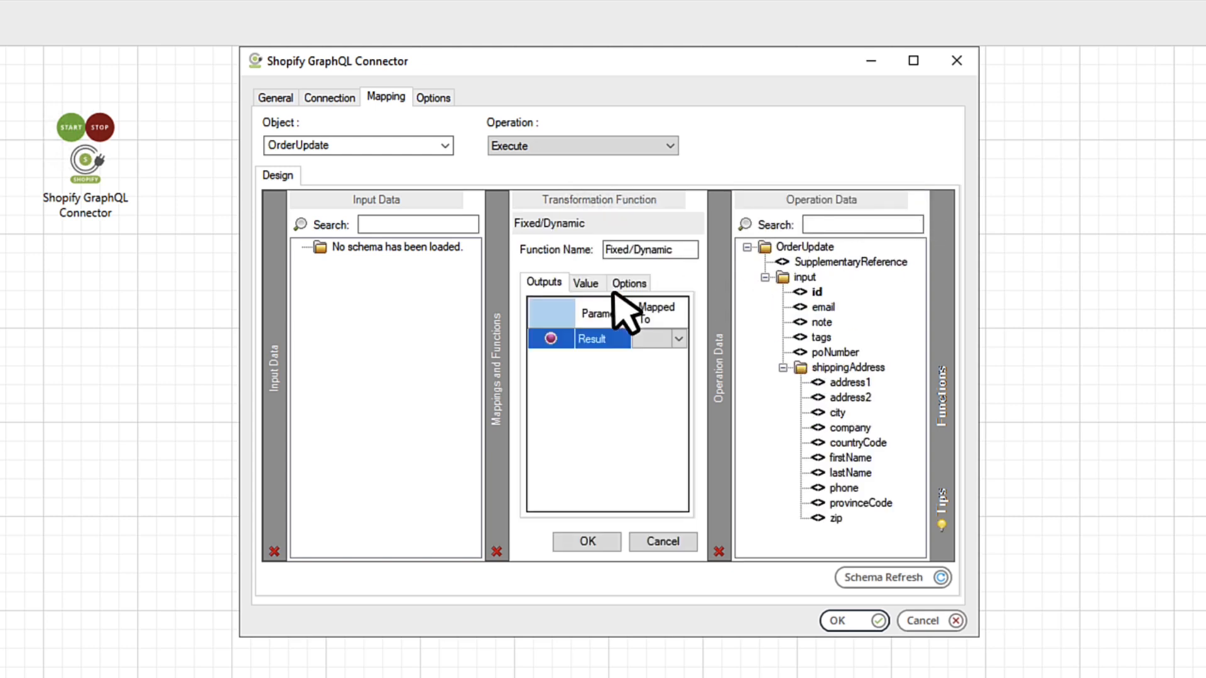
{"action": "left_click", "coordinate": [587, 284]}
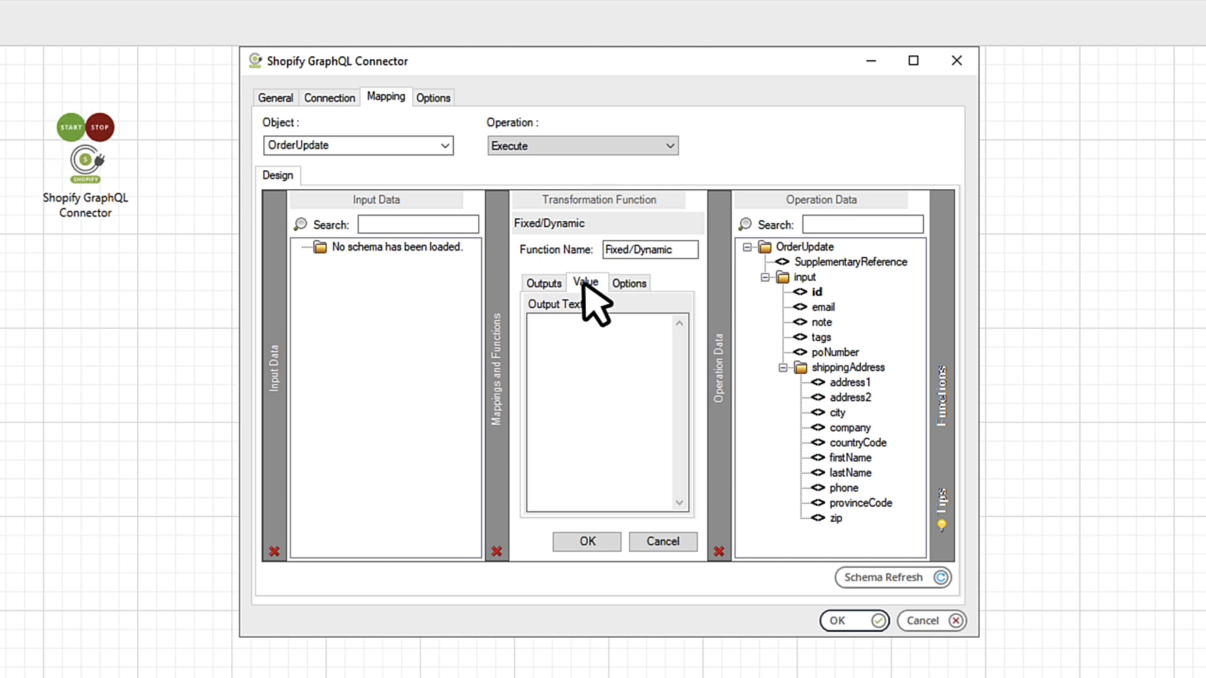
{"action": "left_click", "coordinate": [595, 327]}
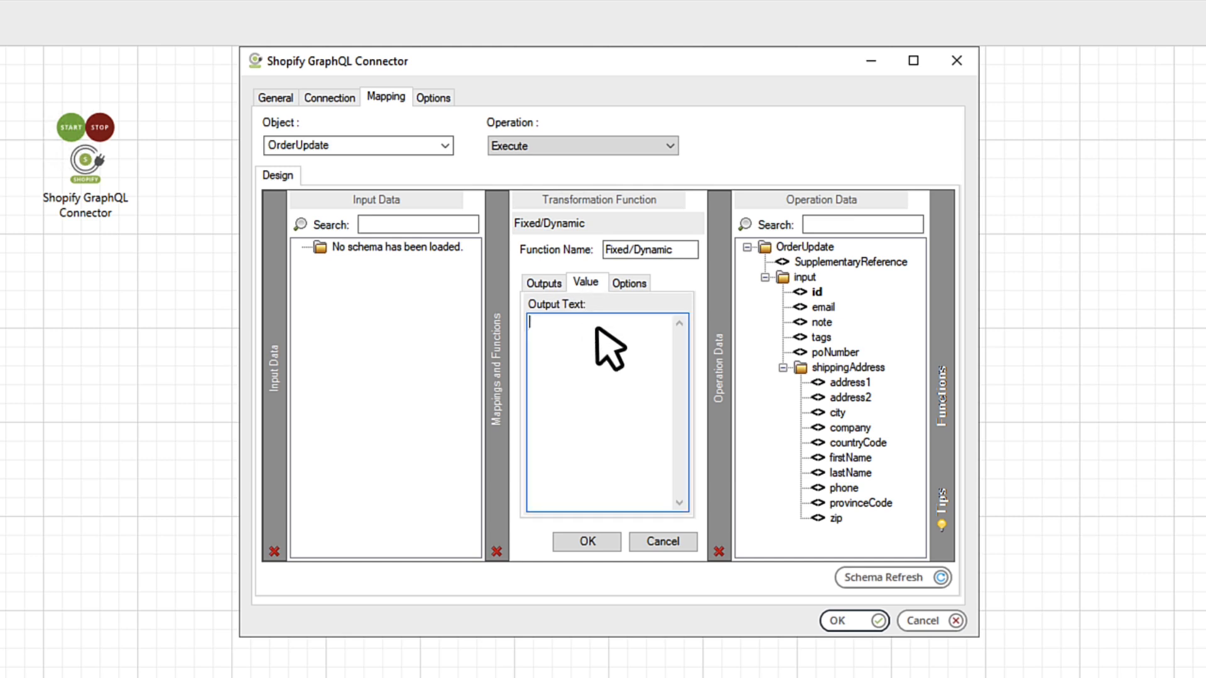
{"action": "key", "text": "ctrl+v"}
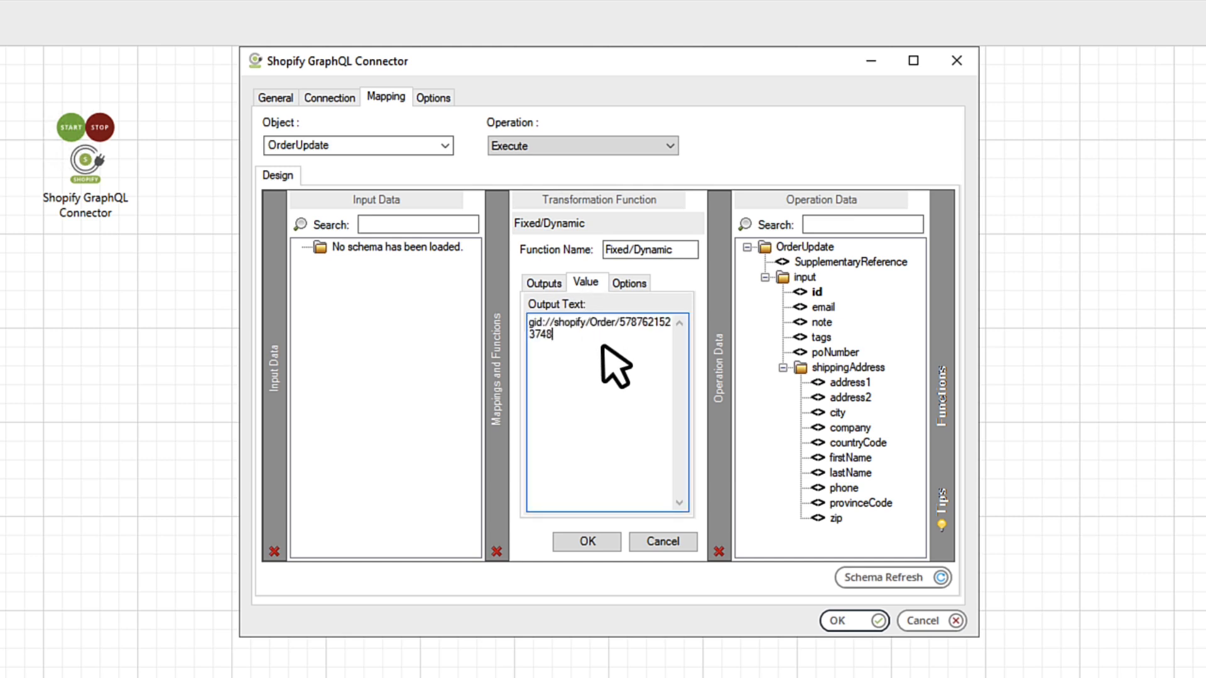
{"action": "left_click", "coordinate": [588, 542]}
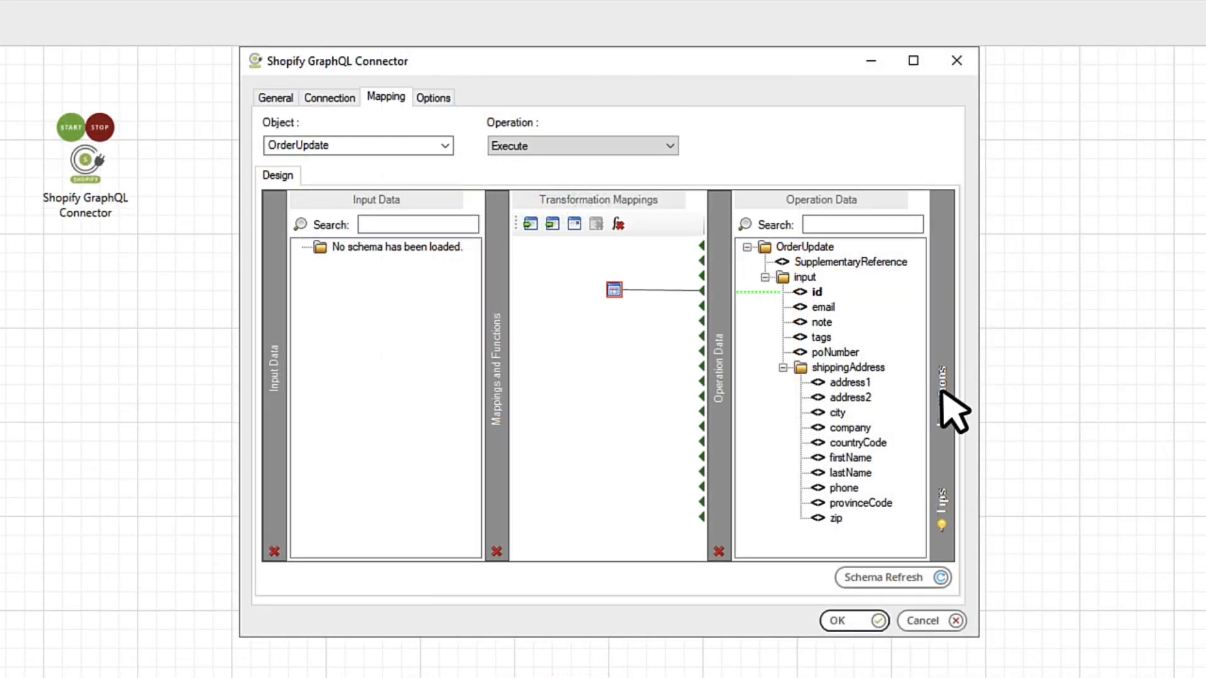
Step: Add fixed values like '12 Business Street' and link them to shippingAddress address1 through zip
{"action": "mouse_move", "coordinate": [952, 408]}
{"action": "left_click", "coordinate": [846, 301]}
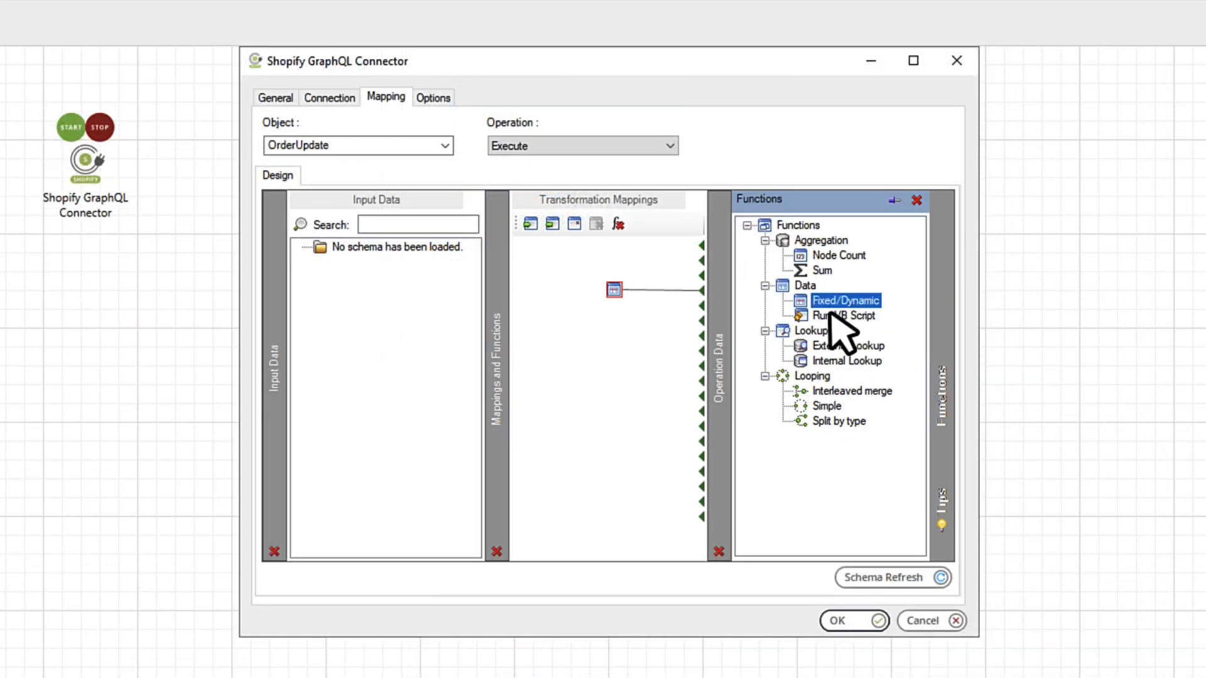
{"action": "left_click_drag", "start_coordinate": [829, 312], "coordinate": [625, 346]}
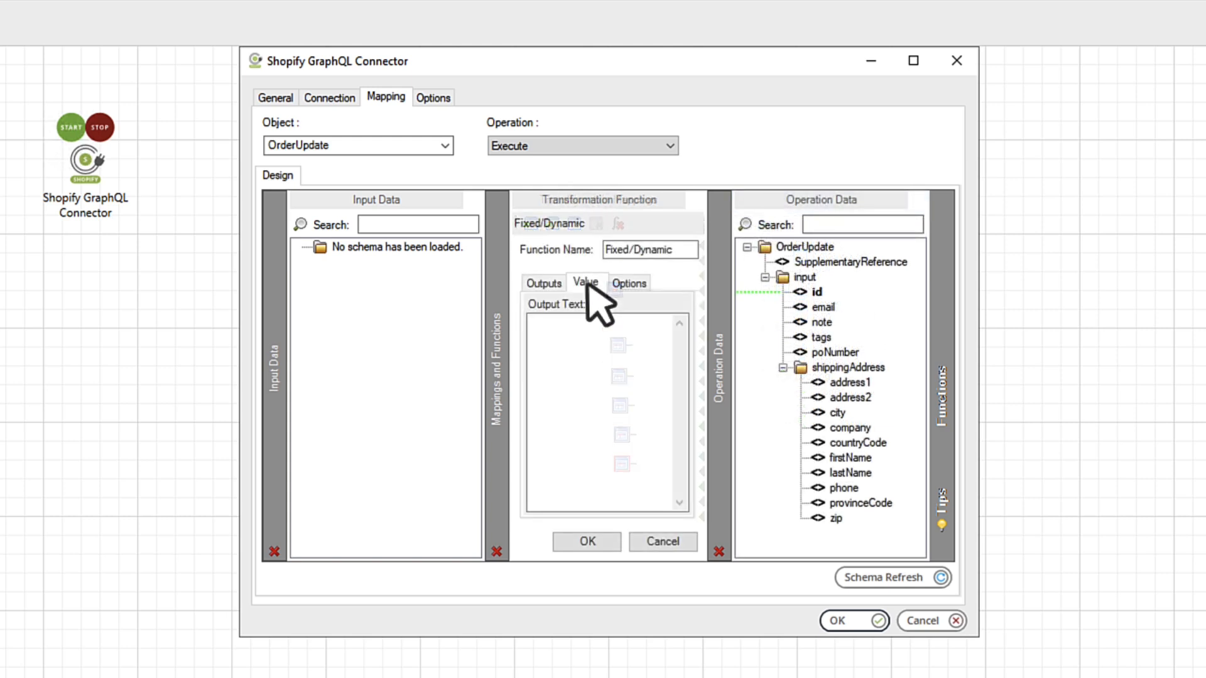
{"action": "left_click", "coordinate": [586, 282]}
{"action": "left_click", "coordinate": [596, 325]}
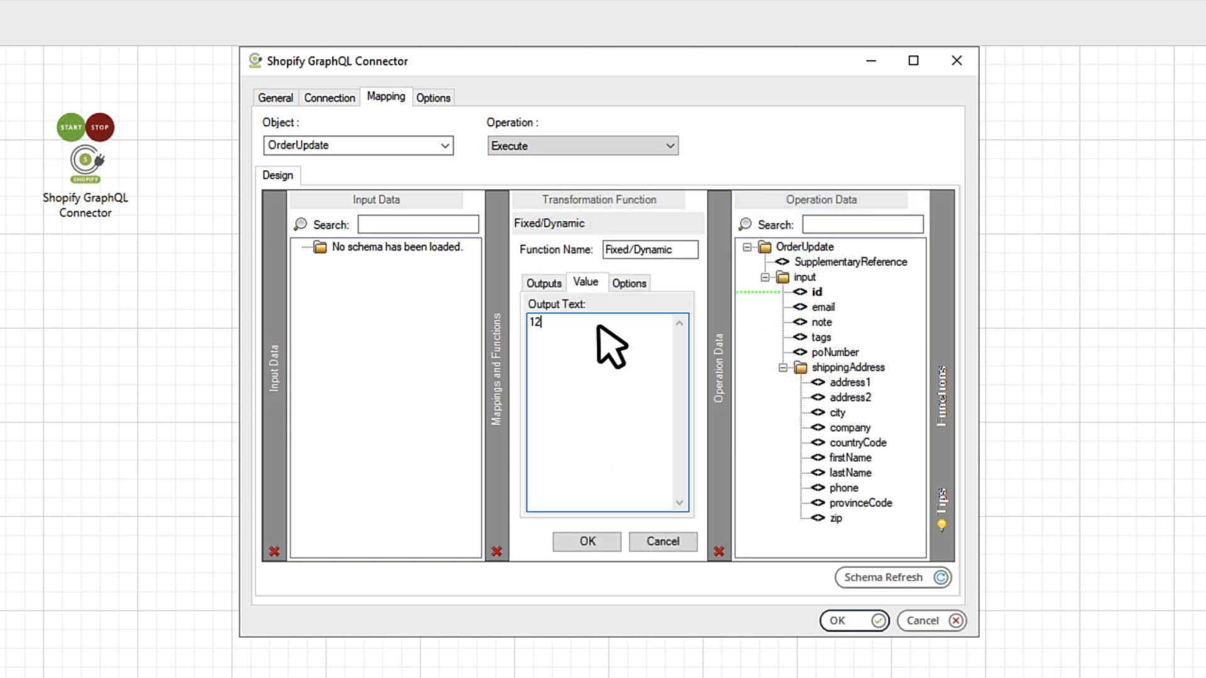
{"action": "type", "text": "12 Business Street"}
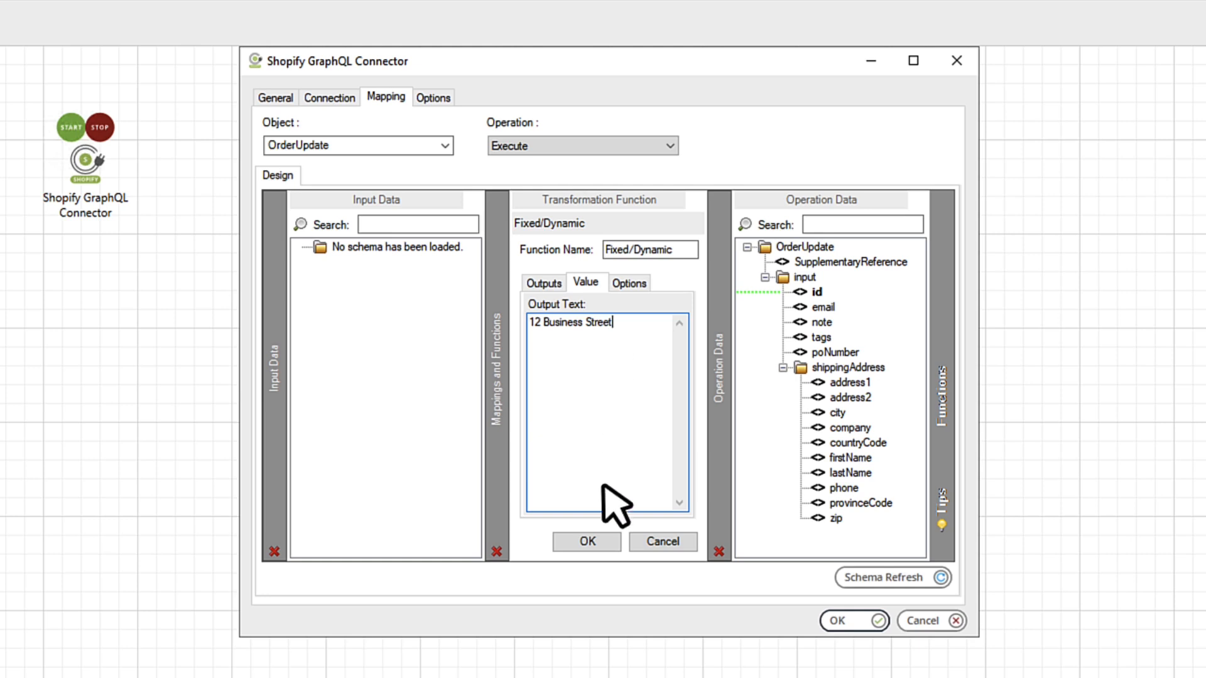
{"action": "left_click", "coordinate": [588, 542]}
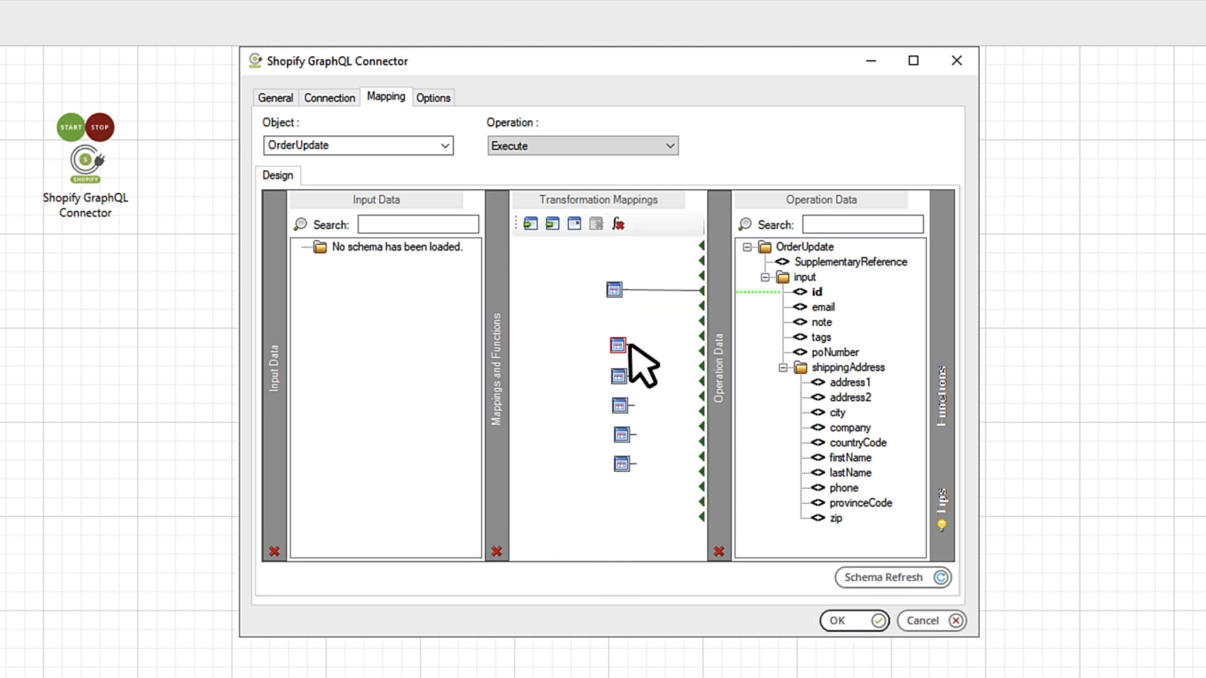
{"action": "left_click", "coordinate": [816, 382]}
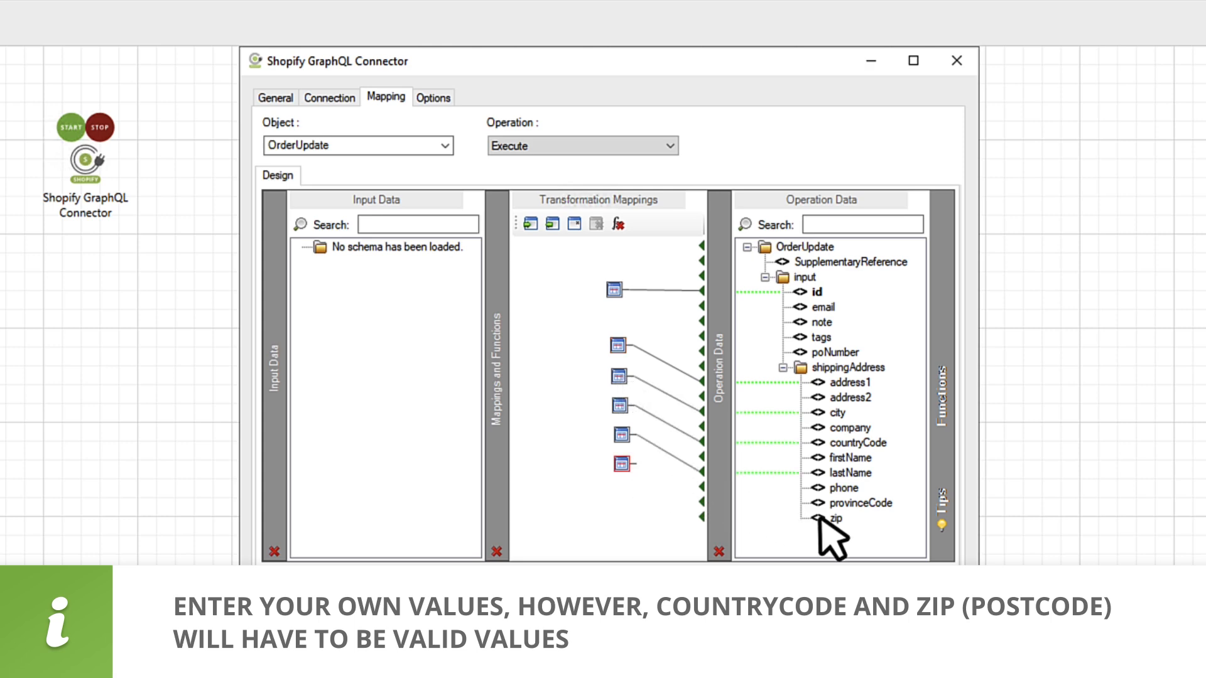
{"action": "left_click", "coordinate": [820, 519]}
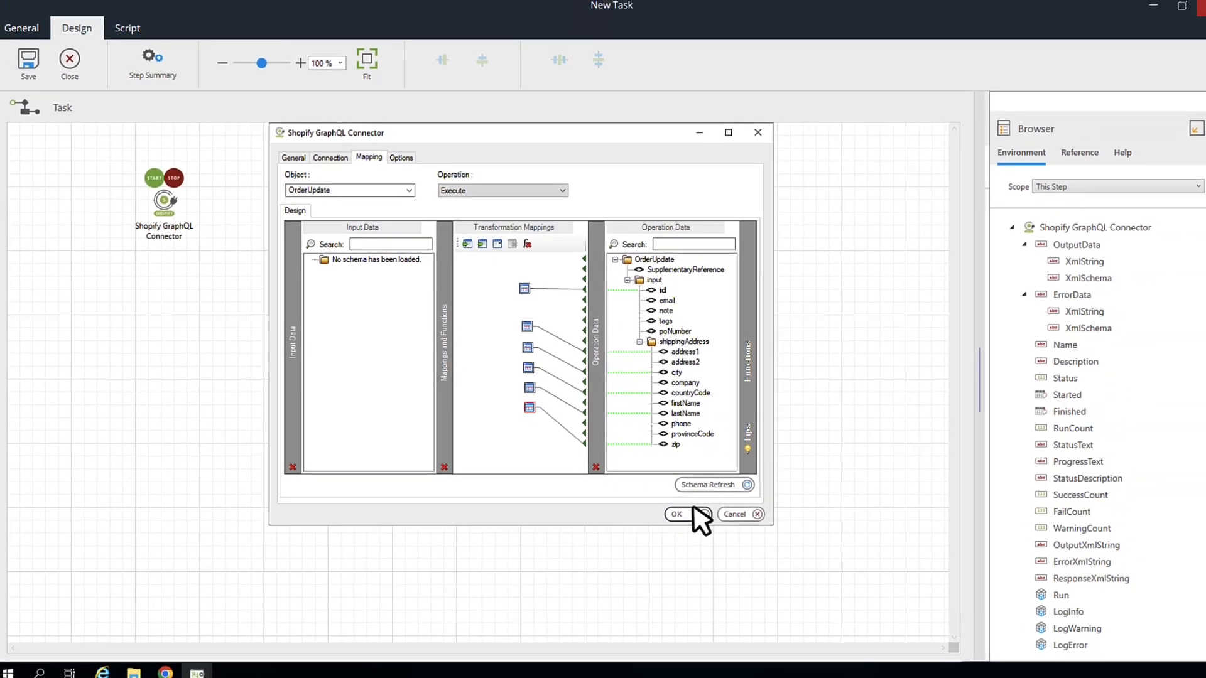
Step: Confirm the connector mappings, save and close the Order Update task, then queue it to run now
{"action": "left_click", "coordinate": [687, 509]}
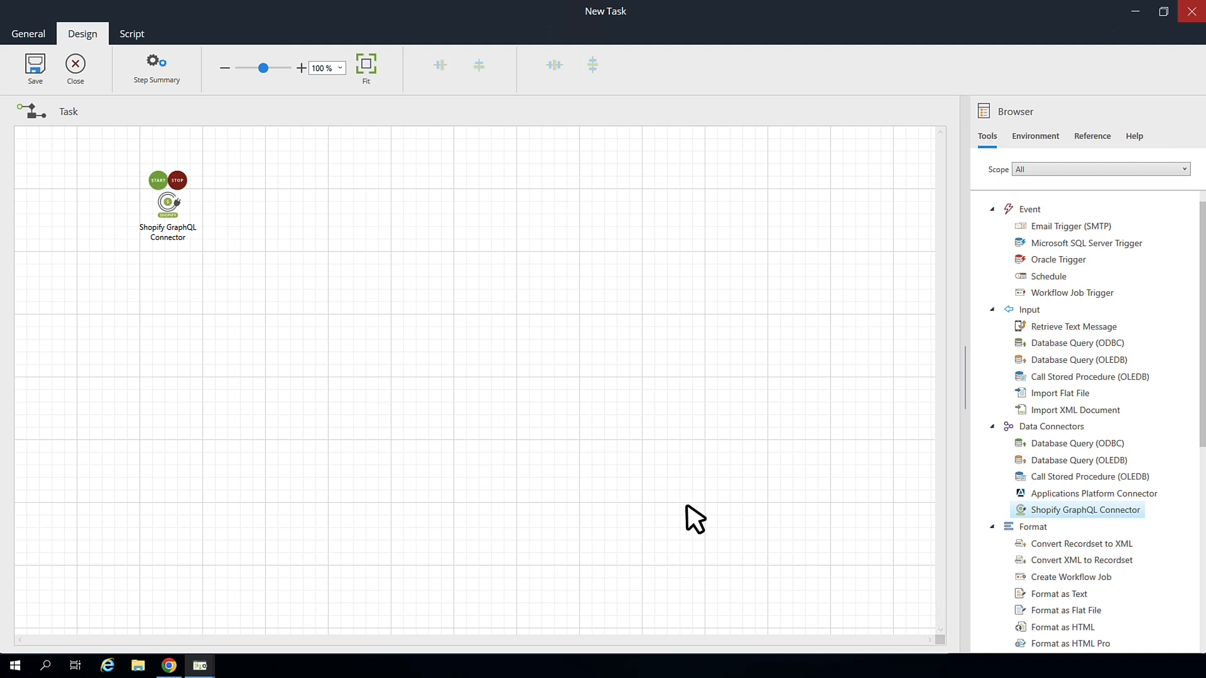
{"action": "left_click", "coordinate": [35, 68]}
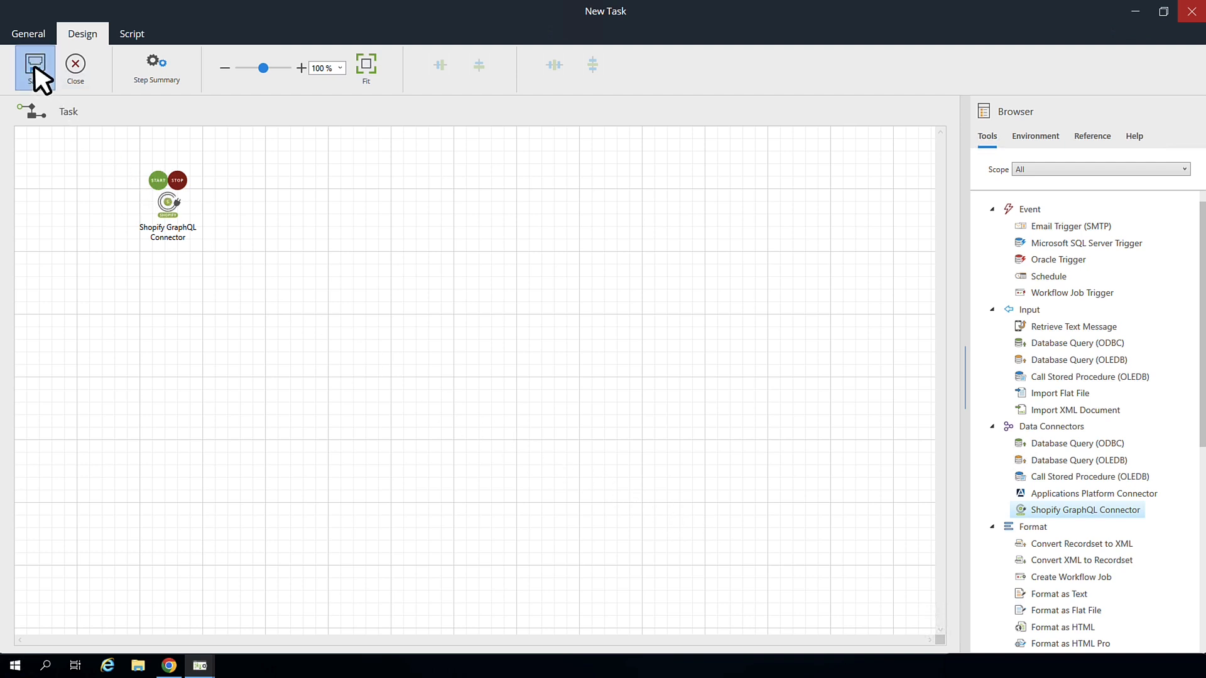
{"action": "left_click", "coordinate": [75, 69]}
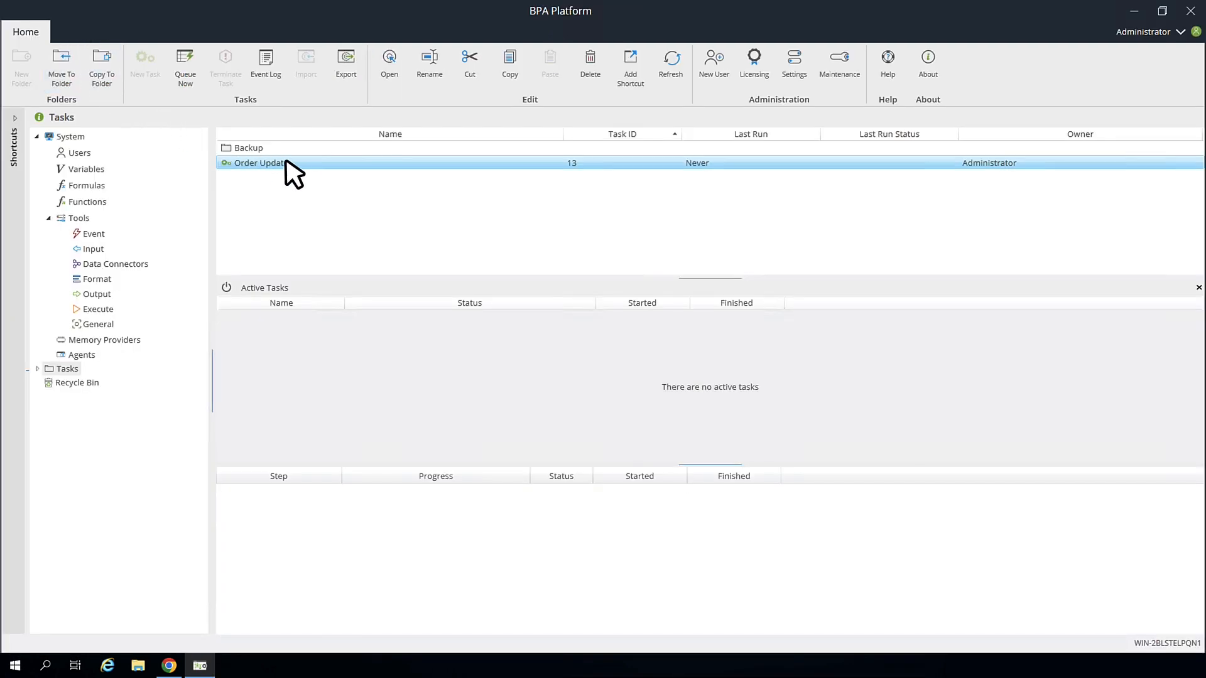
{"action": "right_click", "coordinate": [301, 165]}
{"action": "left_click", "coordinate": [375, 189]}
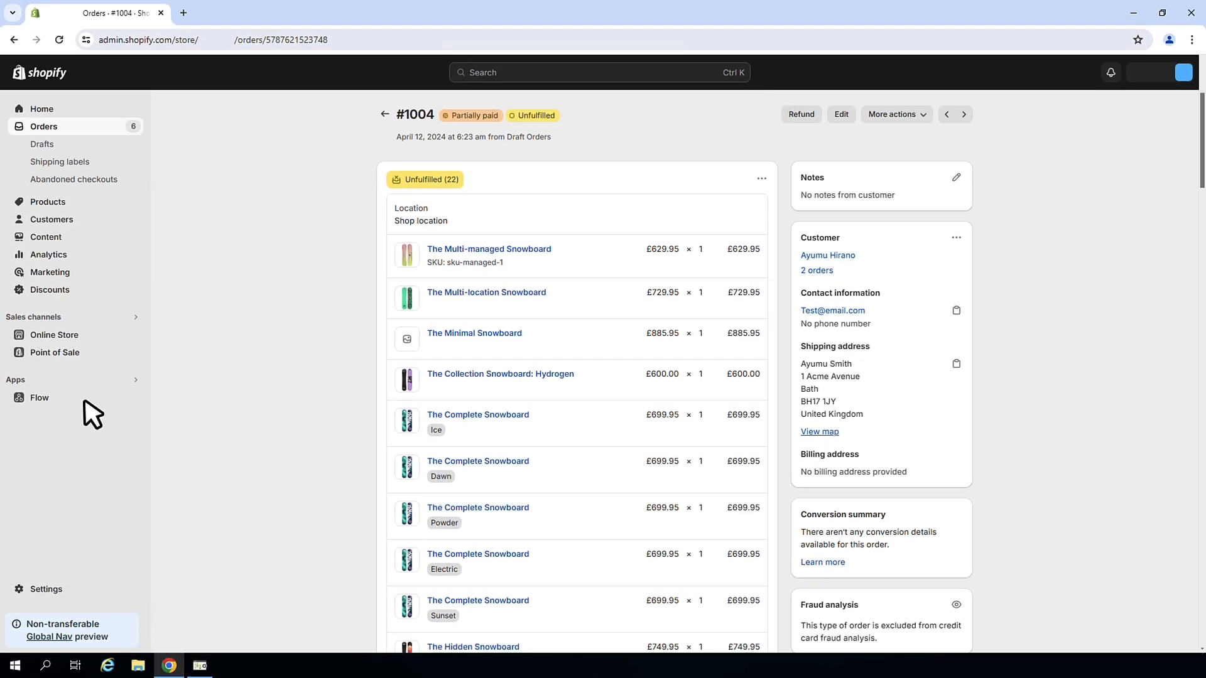
Step: Reload order #1004 to confirm the 12 Business Street, Bristol address, then scroll down the page
{"action": "left_click", "coordinate": [60, 39]}
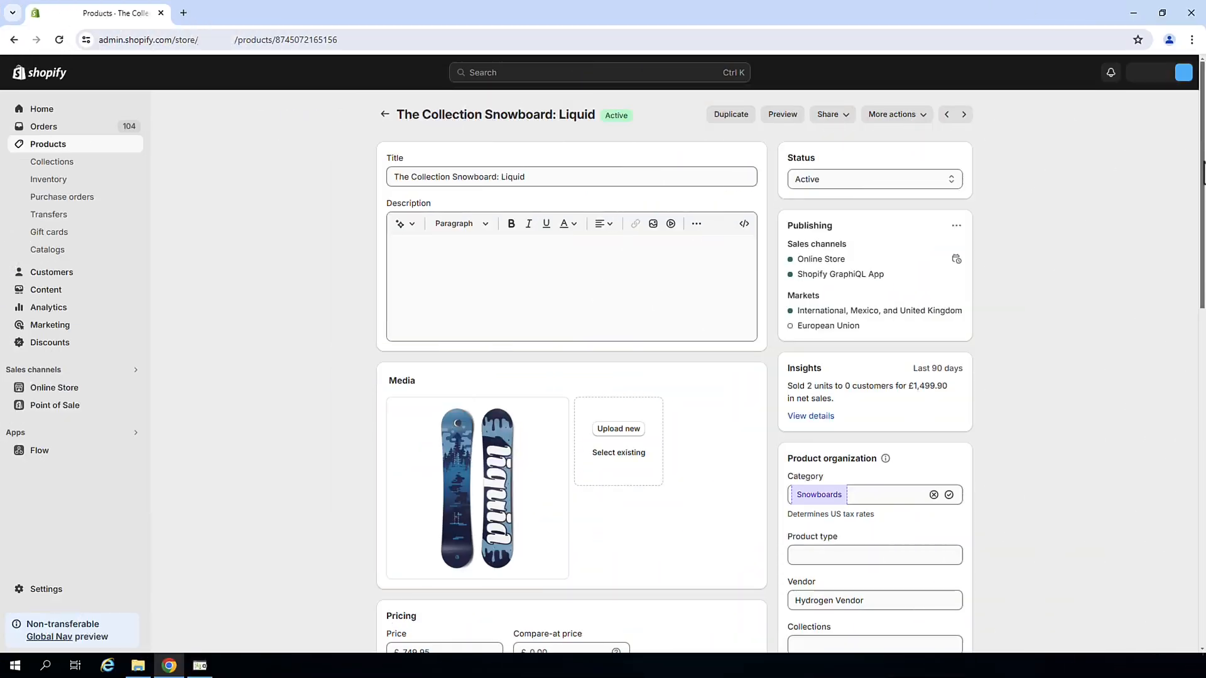
{"action": "left_click_drag", "start_coordinate": [1203, 170], "coordinate": [1203, 380]}
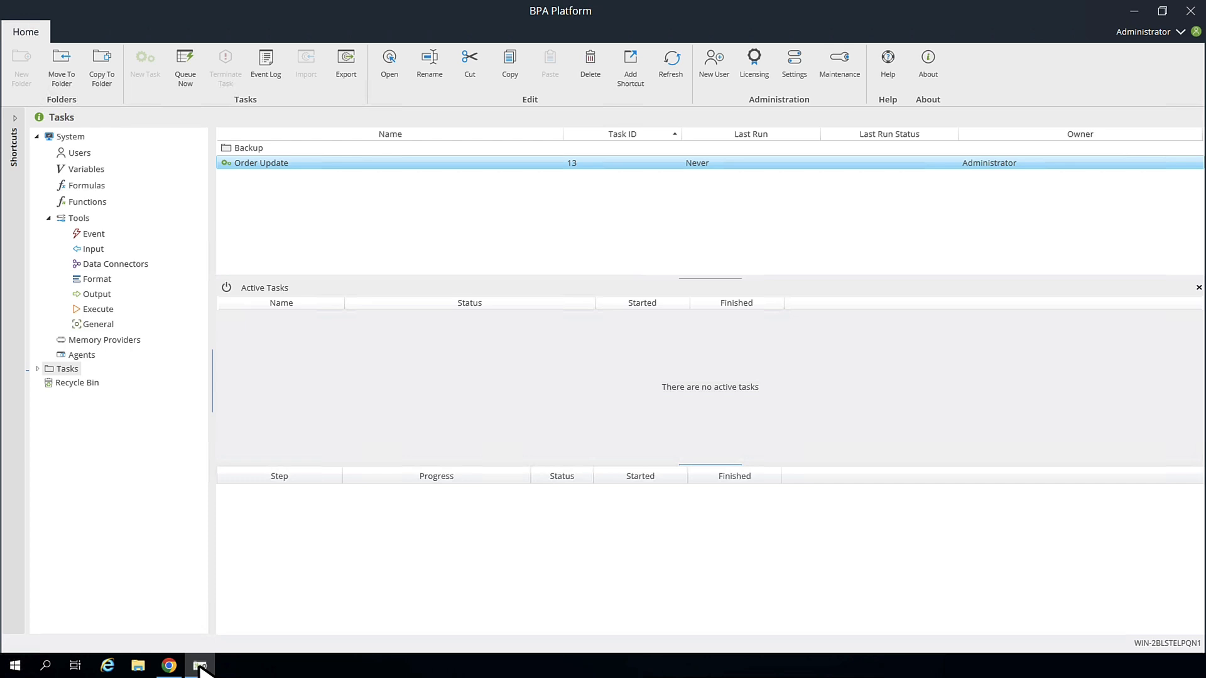
Step: Edit the Shopify GraphQL Connector's Access Token connection in the GraphQL Object Designer and begin a new object
{"action": "left_click", "coordinate": [139, 264]}
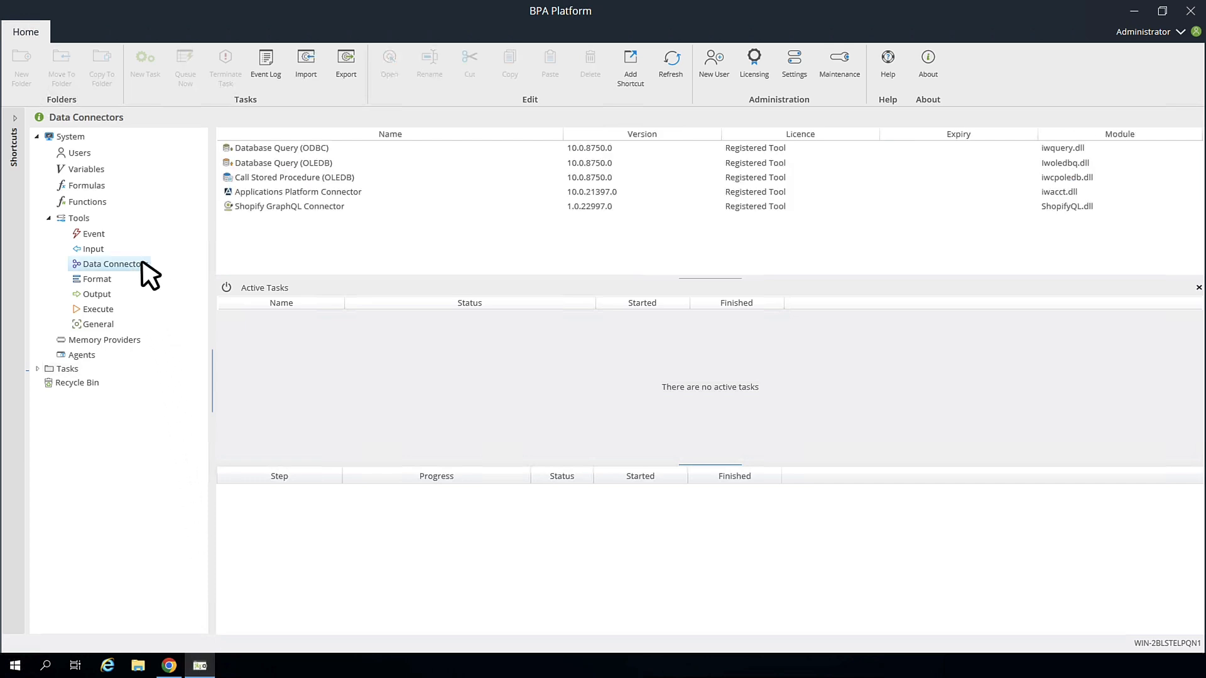
{"action": "double_click", "coordinate": [307, 208]}
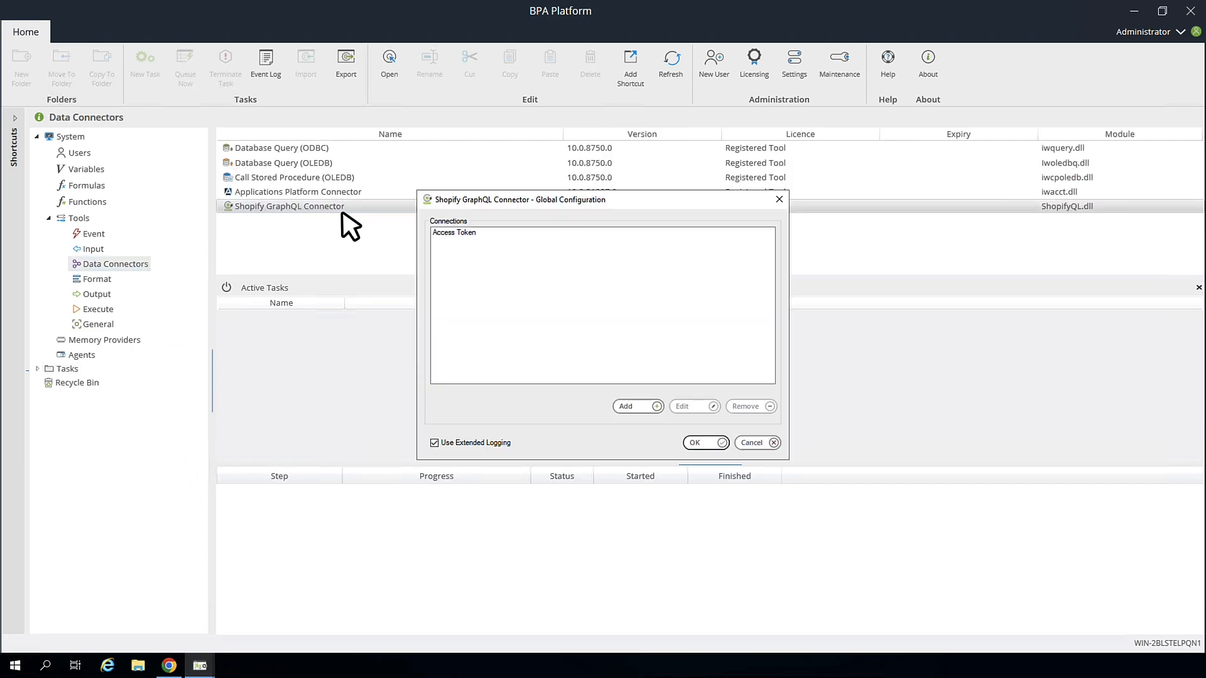
{"action": "left_click", "coordinate": [459, 232]}
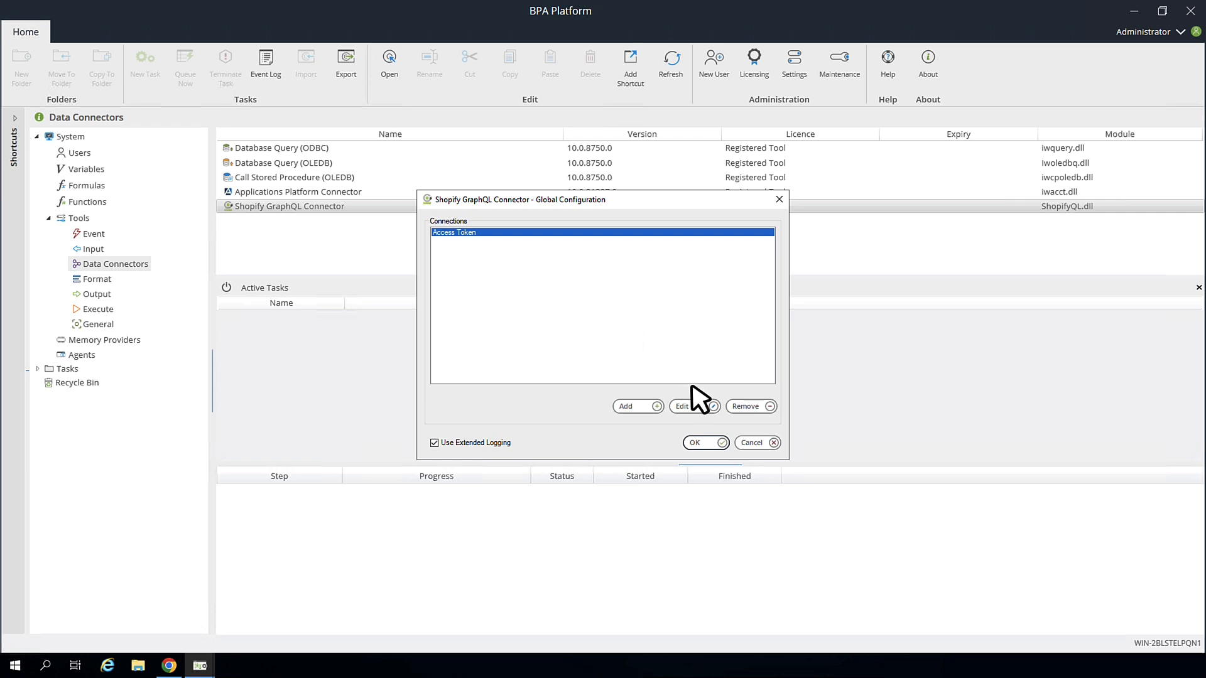
{"action": "left_click", "coordinate": [698, 408]}
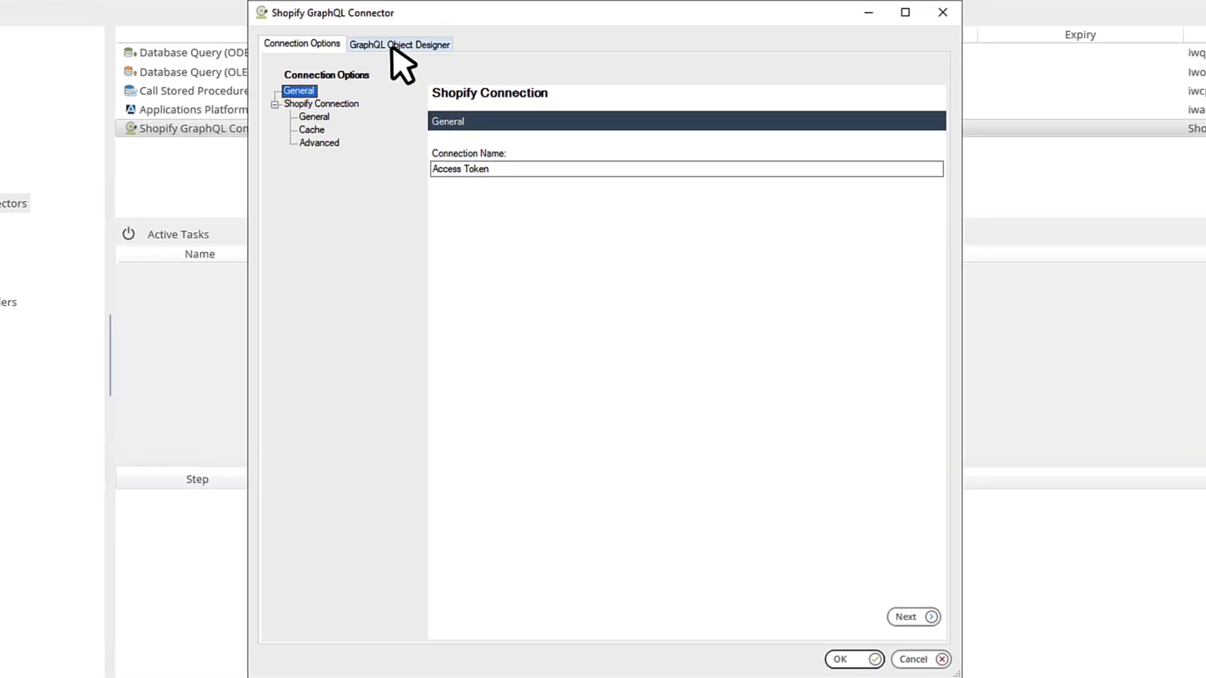
{"action": "left_click", "coordinate": [396, 46]}
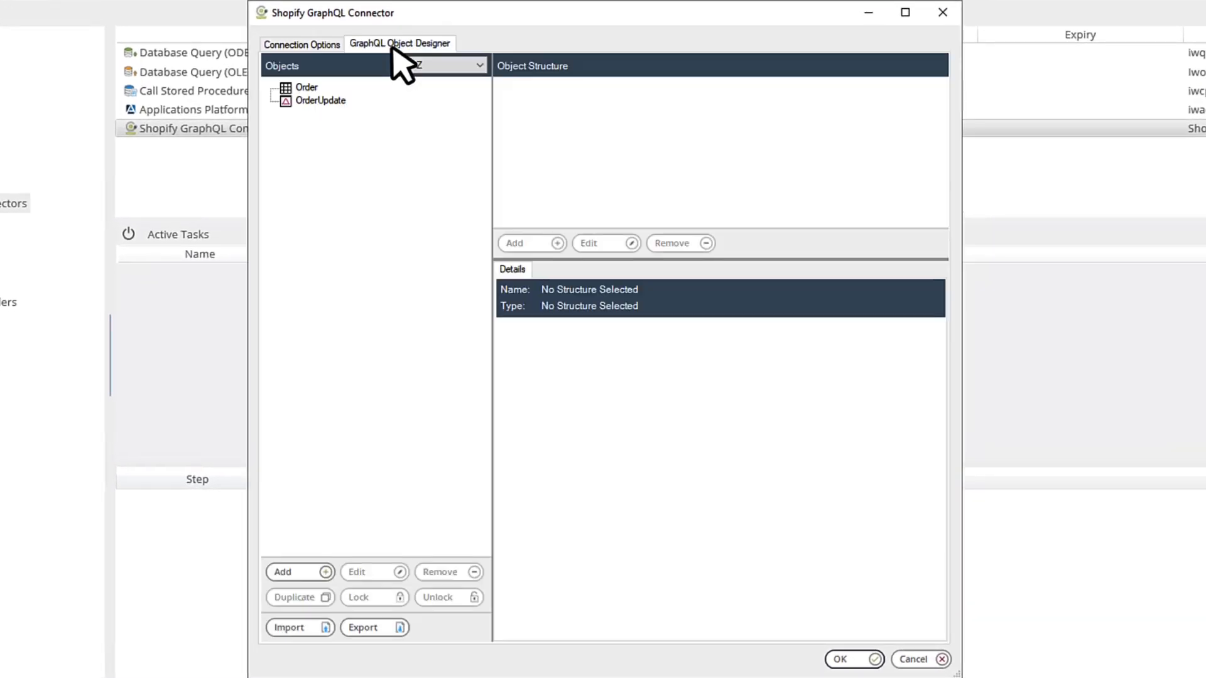
{"action": "left_click", "coordinate": [321, 590]}
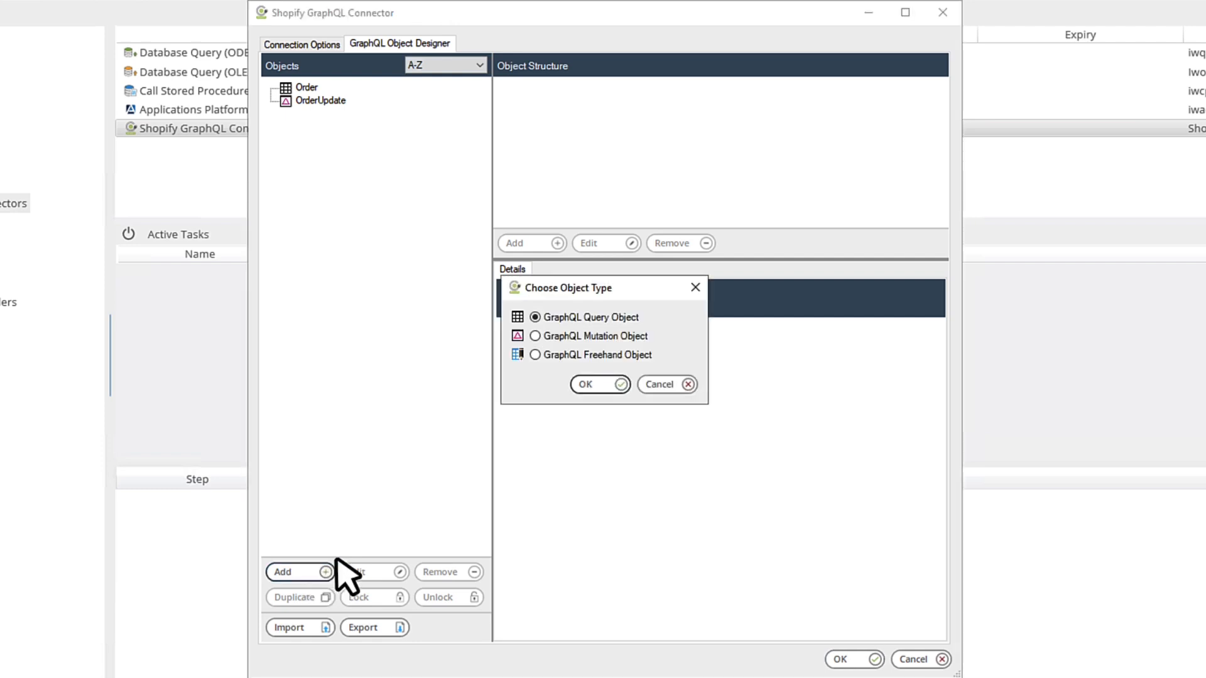
Step: Create a GraphQL Mutation Object based on InventoryAdjustQuantities, typed InventoryAdjustQuantitiesPayload
{"action": "left_click", "coordinate": [536, 337]}
{"action": "left_click", "coordinate": [593, 385]}
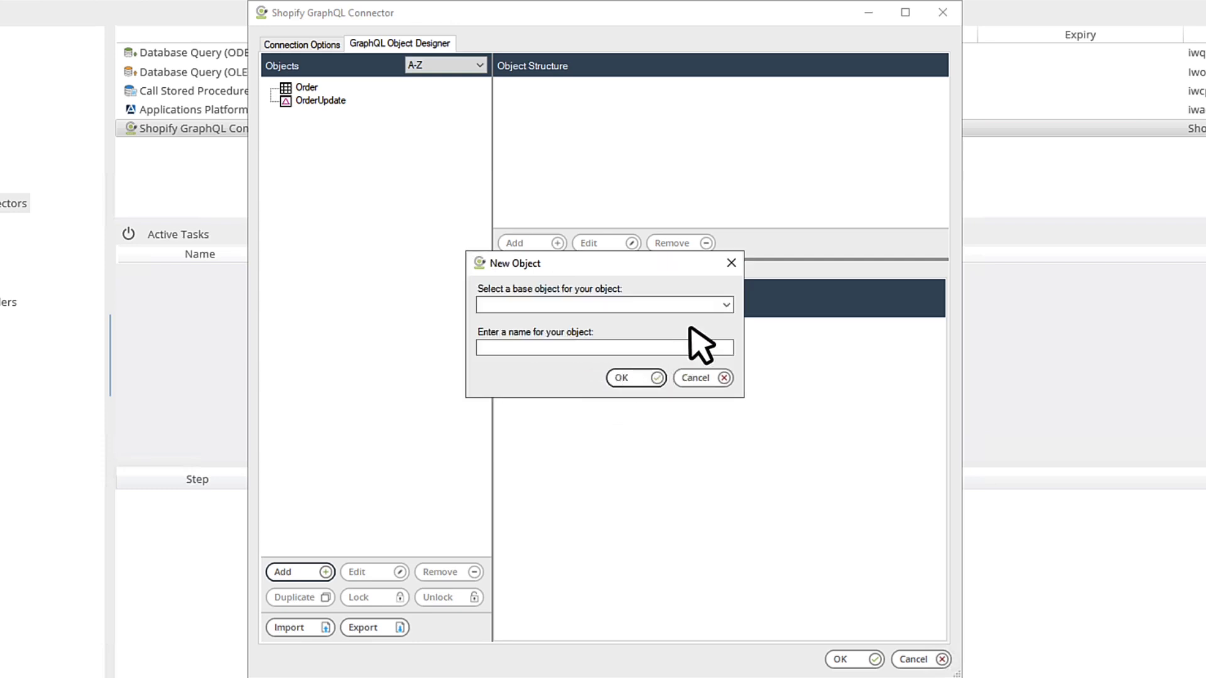
{"action": "left_click", "coordinate": [725, 305]}
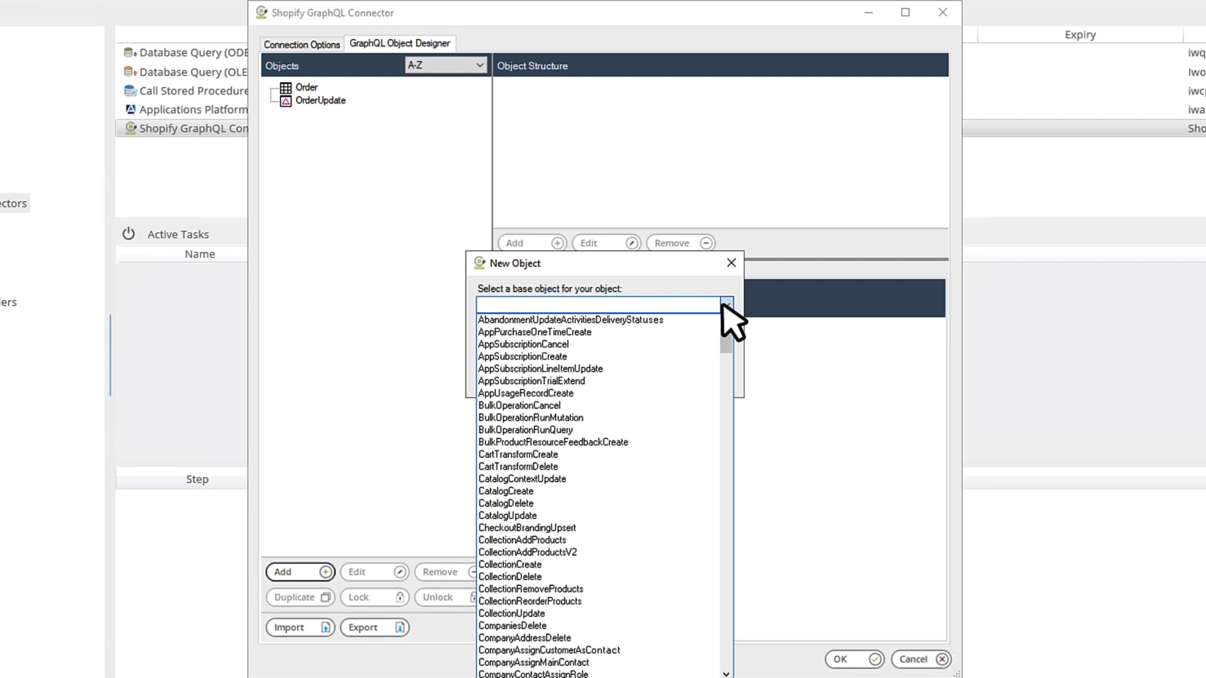
{"action": "left_click_drag", "start_coordinate": [727, 339], "coordinate": [726, 493]}
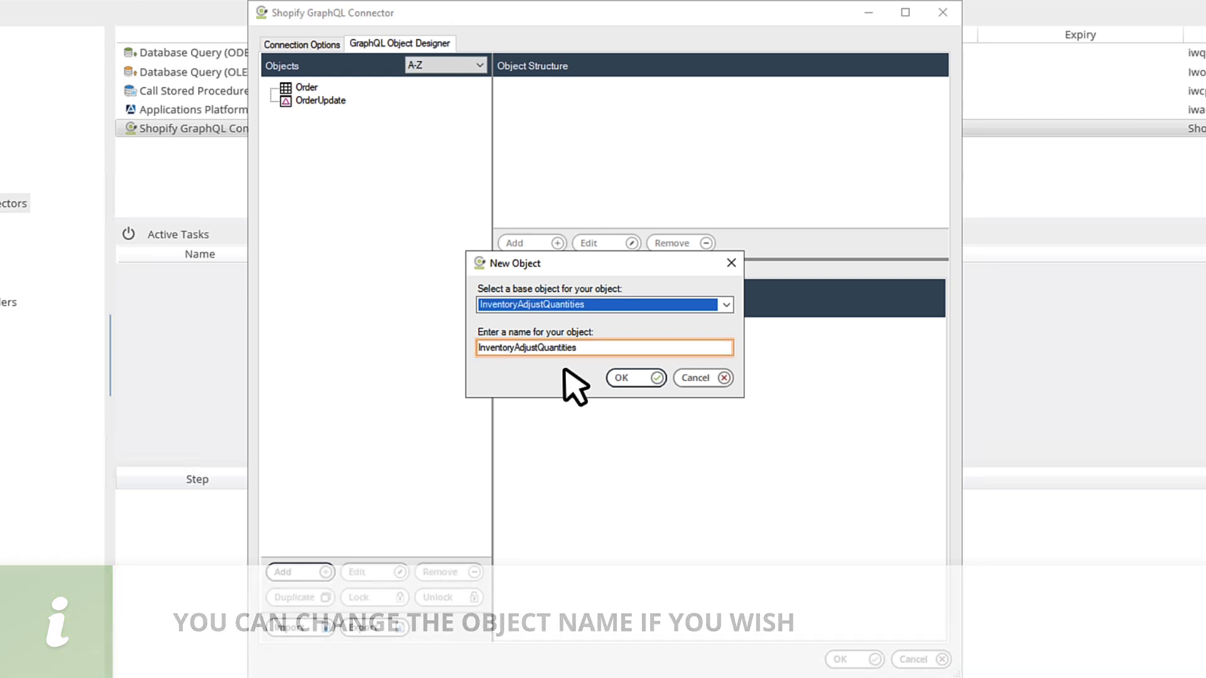
{"action": "left_click", "coordinate": [631, 379]}
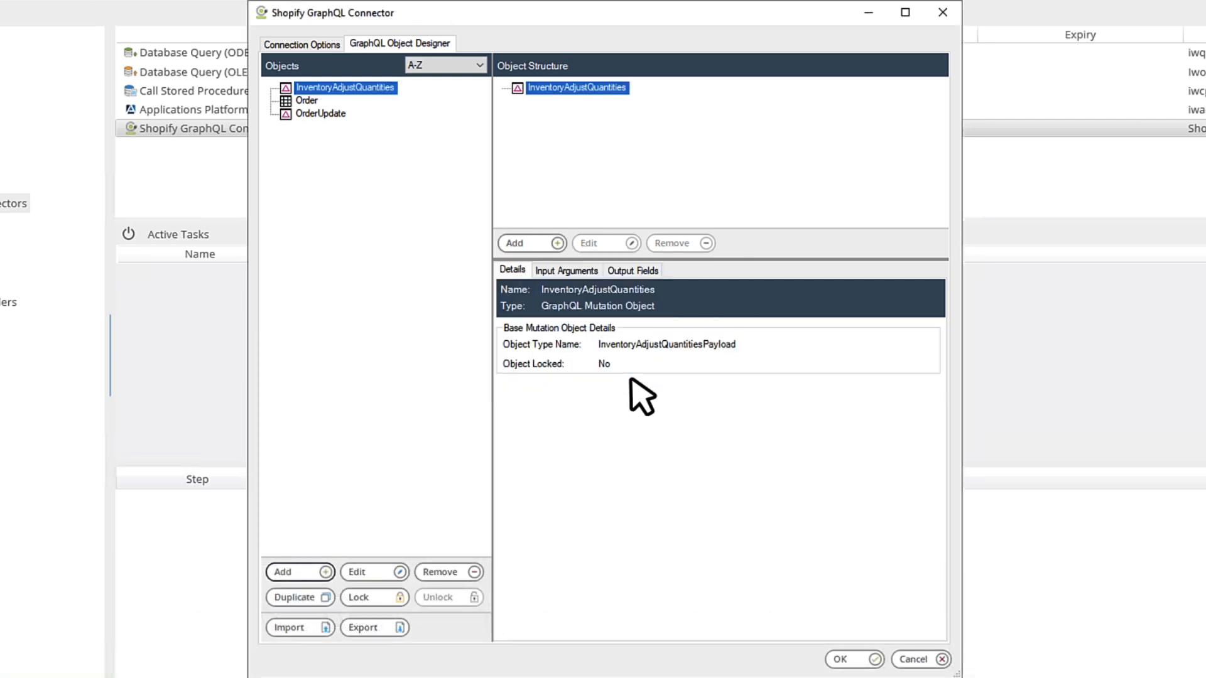
Step: Review the object's inputs and outputs, then add an 'input' input relationship to InventoryAdjustQuantities
{"action": "left_click", "coordinate": [577, 270]}
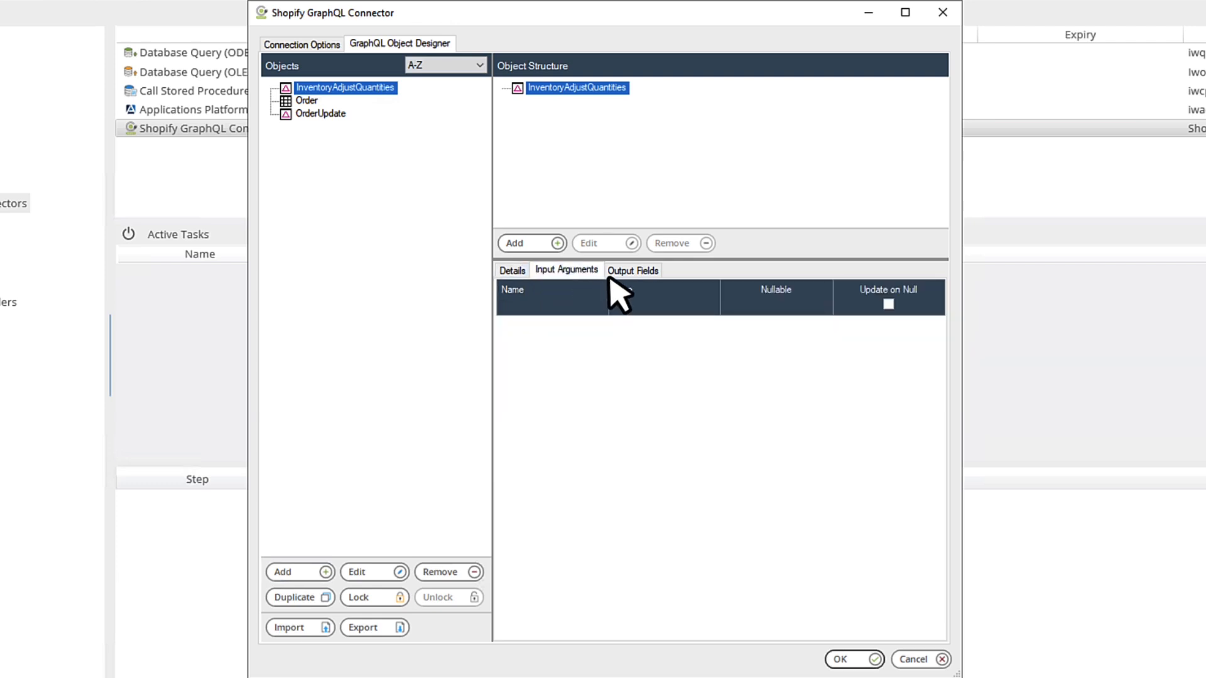
{"action": "left_click", "coordinate": [628, 276]}
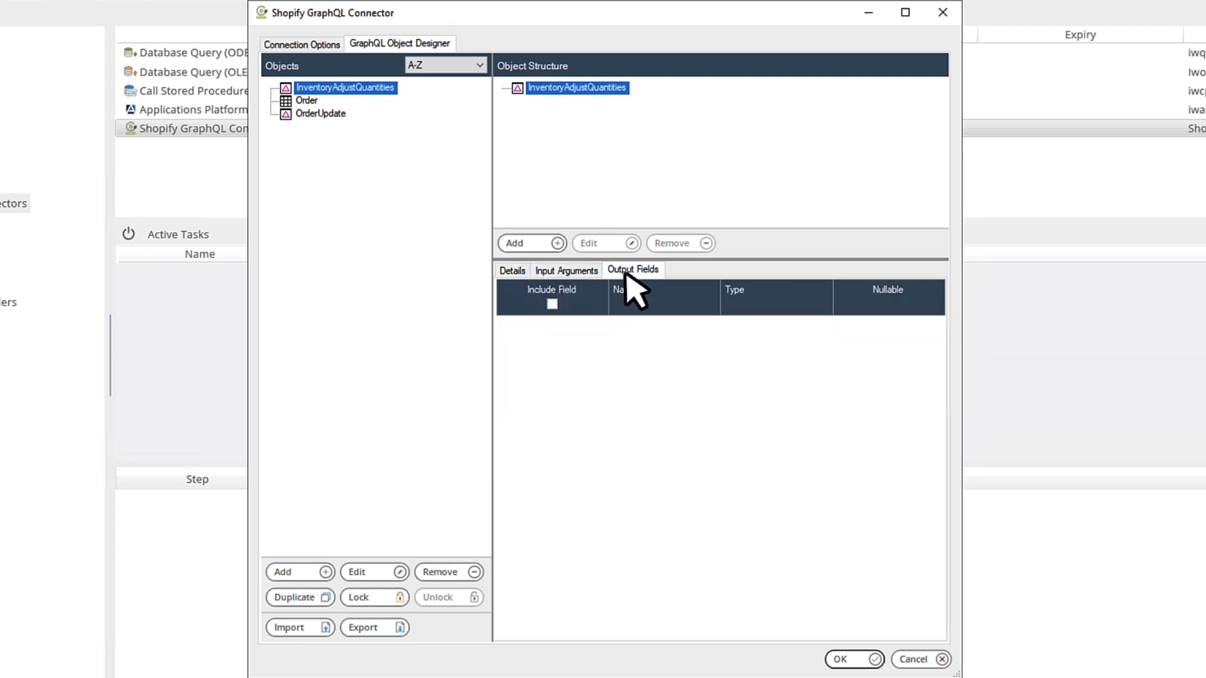
{"action": "left_click", "coordinate": [568, 276]}
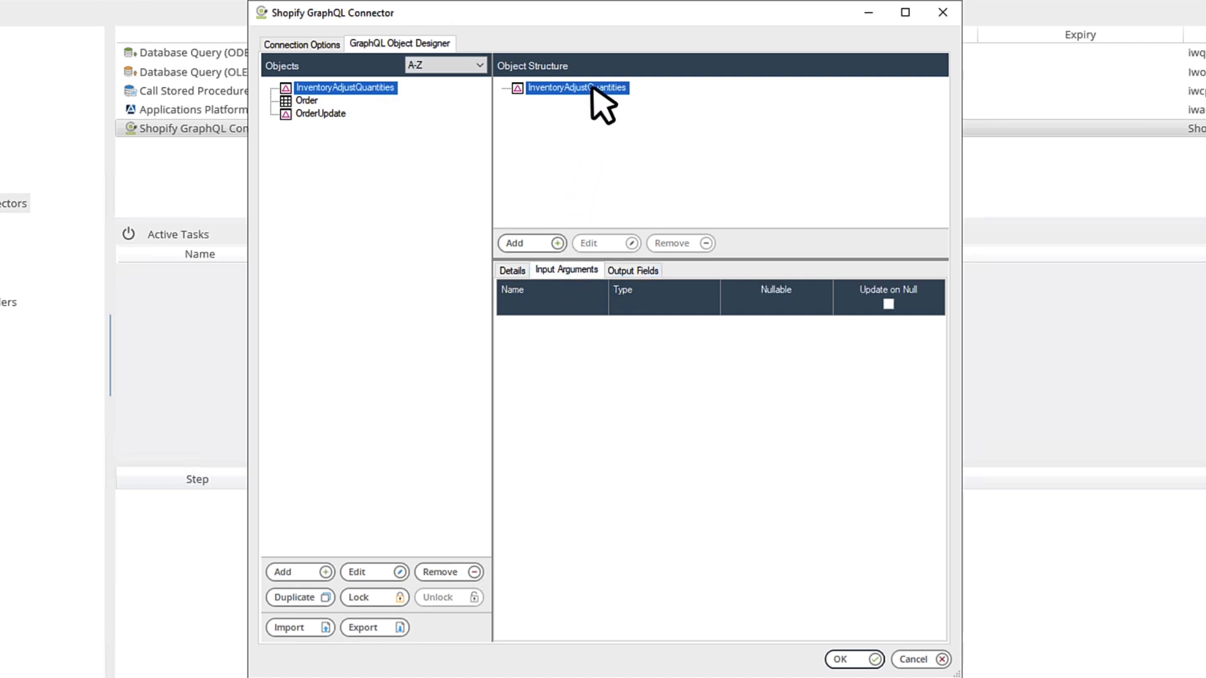
{"action": "left_click", "coordinate": [527, 244]}
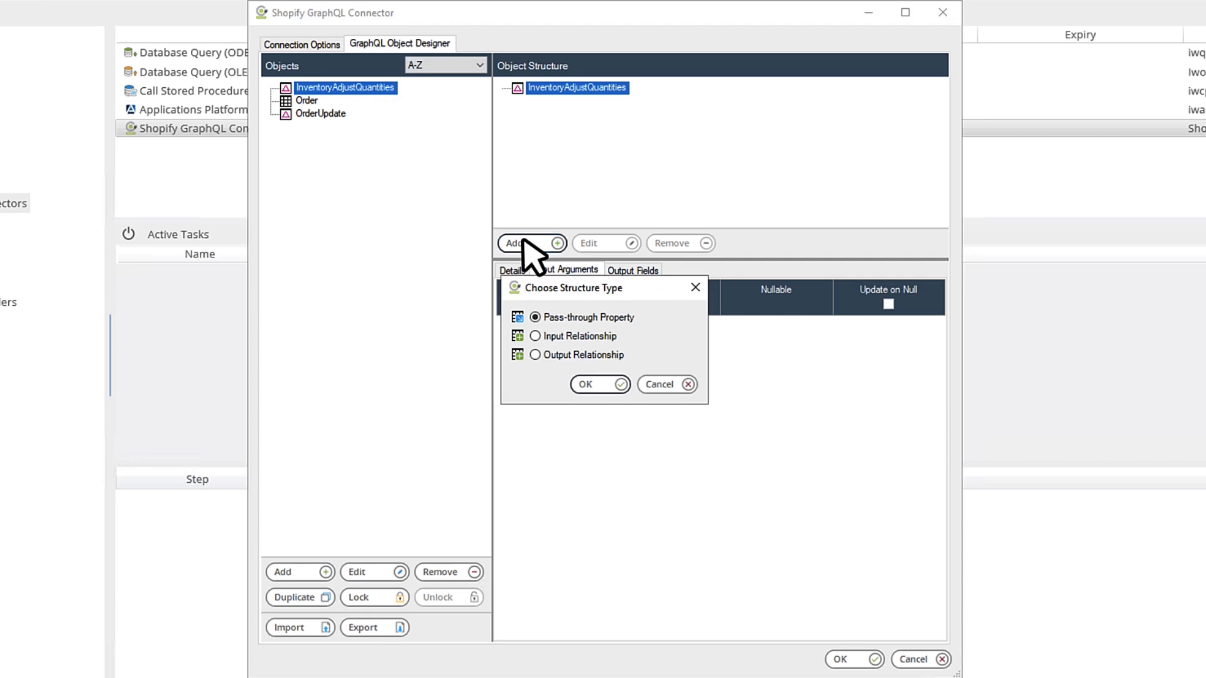
{"action": "left_click", "coordinate": [572, 338]}
{"action": "left_click", "coordinate": [607, 385]}
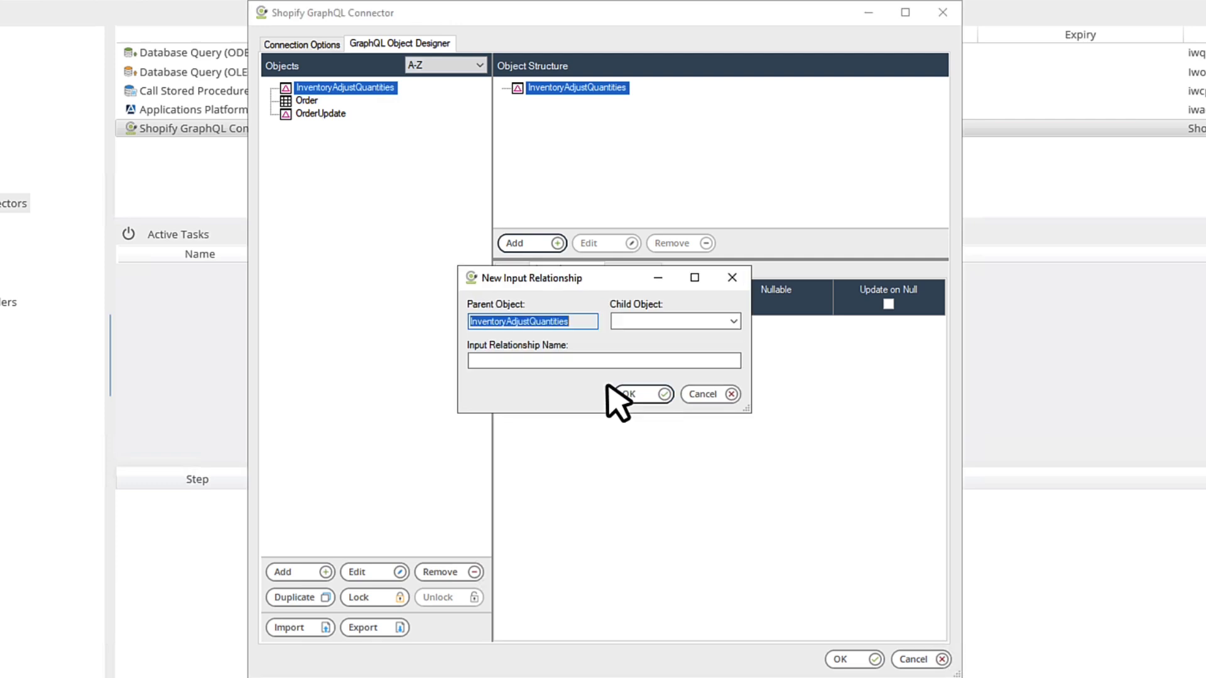
{"action": "left_click", "coordinate": [734, 322]}
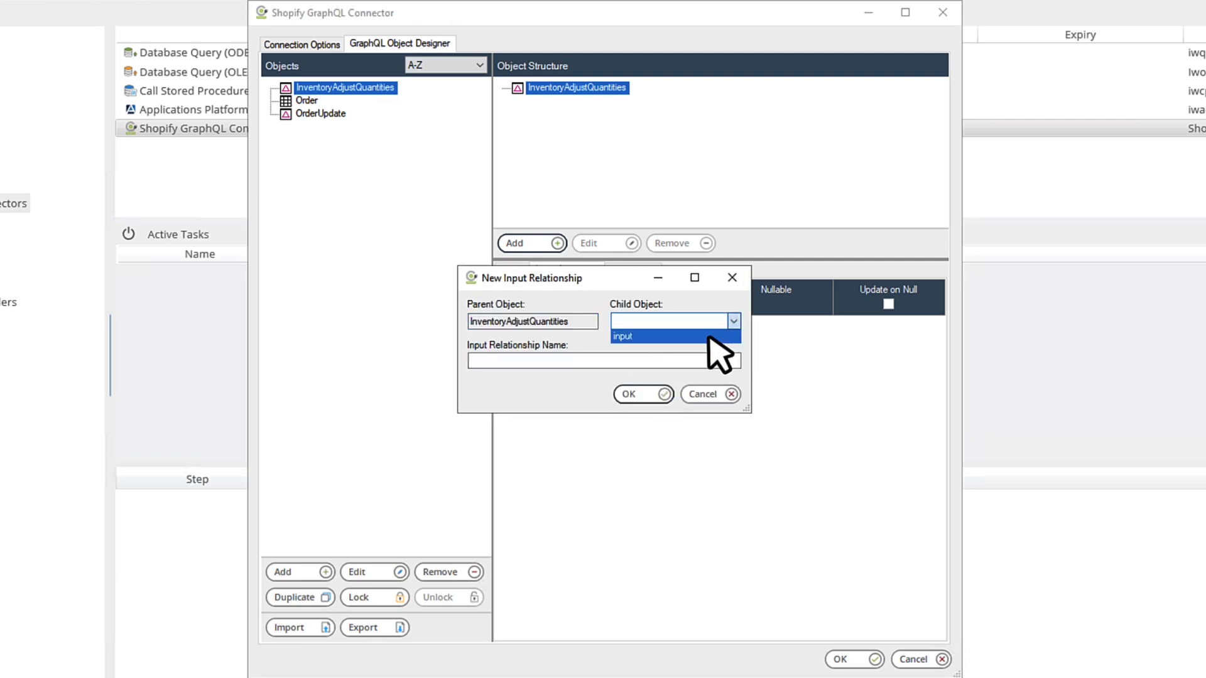
{"action": "left_click", "coordinate": [710, 337]}
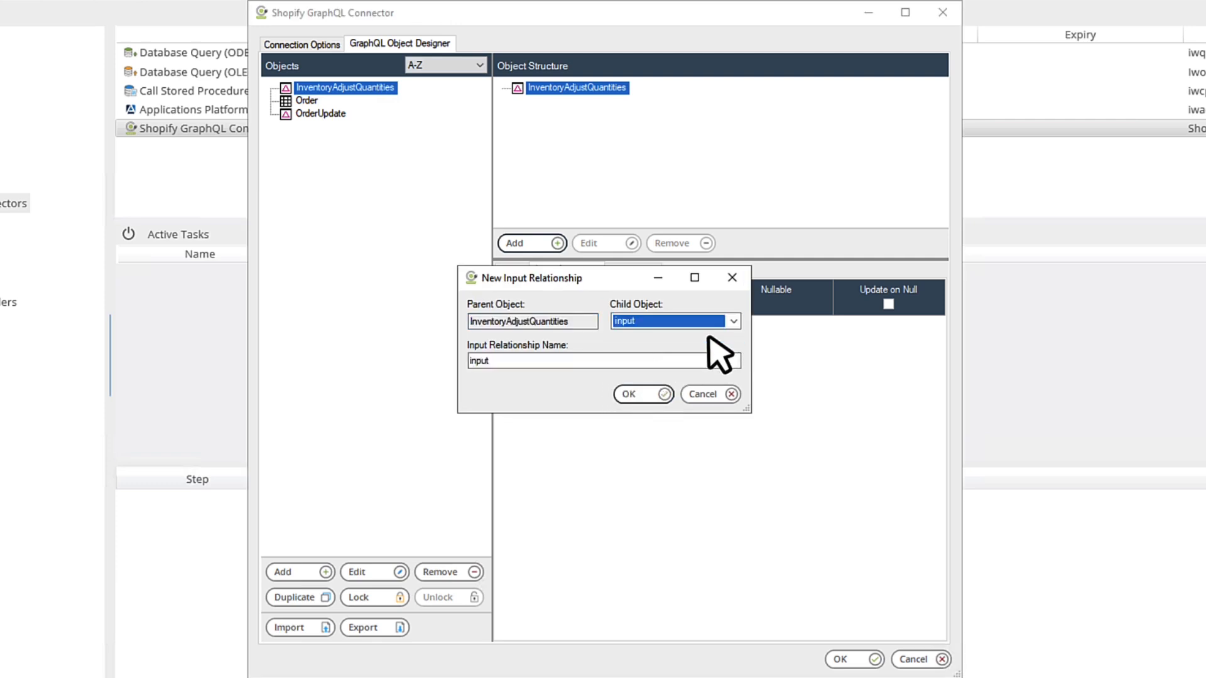
{"action": "left_click", "coordinate": [642, 394]}
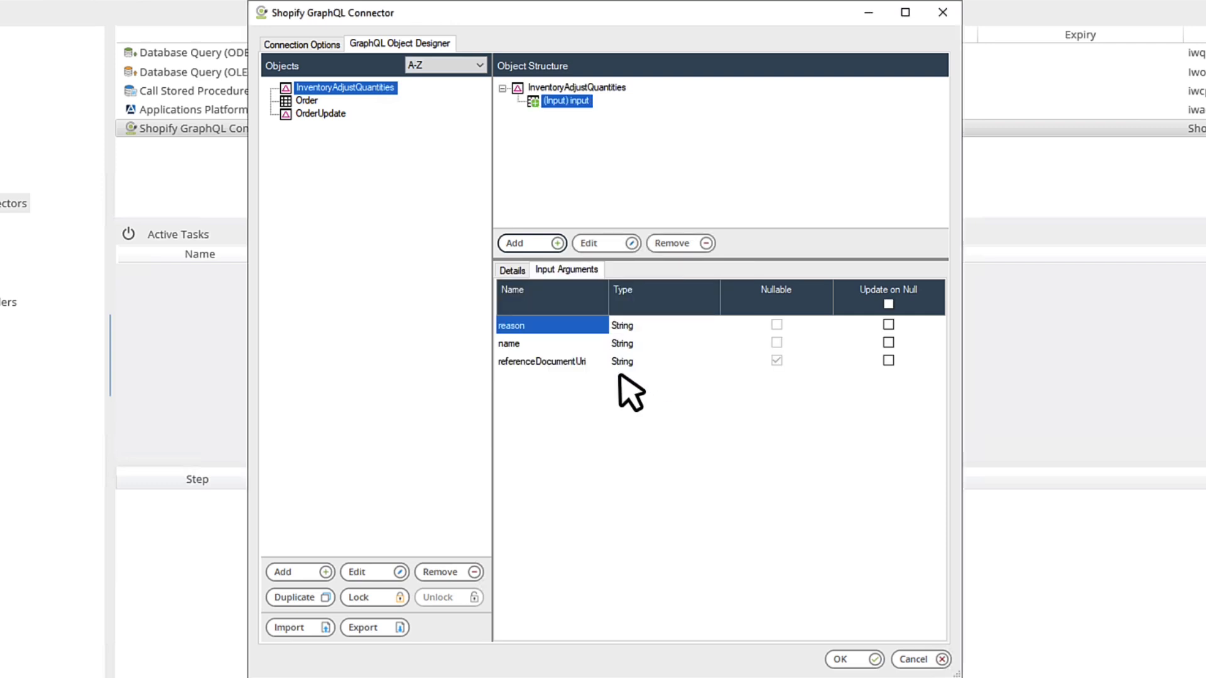
Step: Nest a 'changes' input relationship under input, exposing delta, inventoryItemId, locationId and ledgerDocumentUri
{"action": "left_click", "coordinate": [537, 247]}
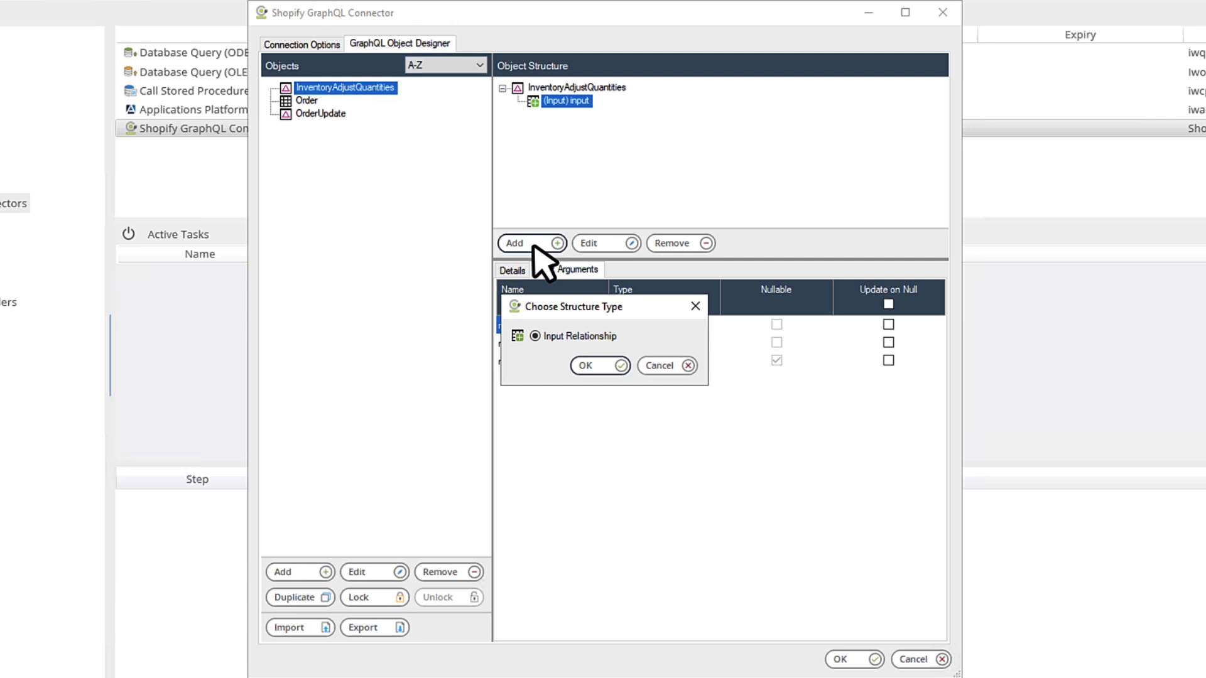
{"action": "left_click", "coordinate": [595, 366]}
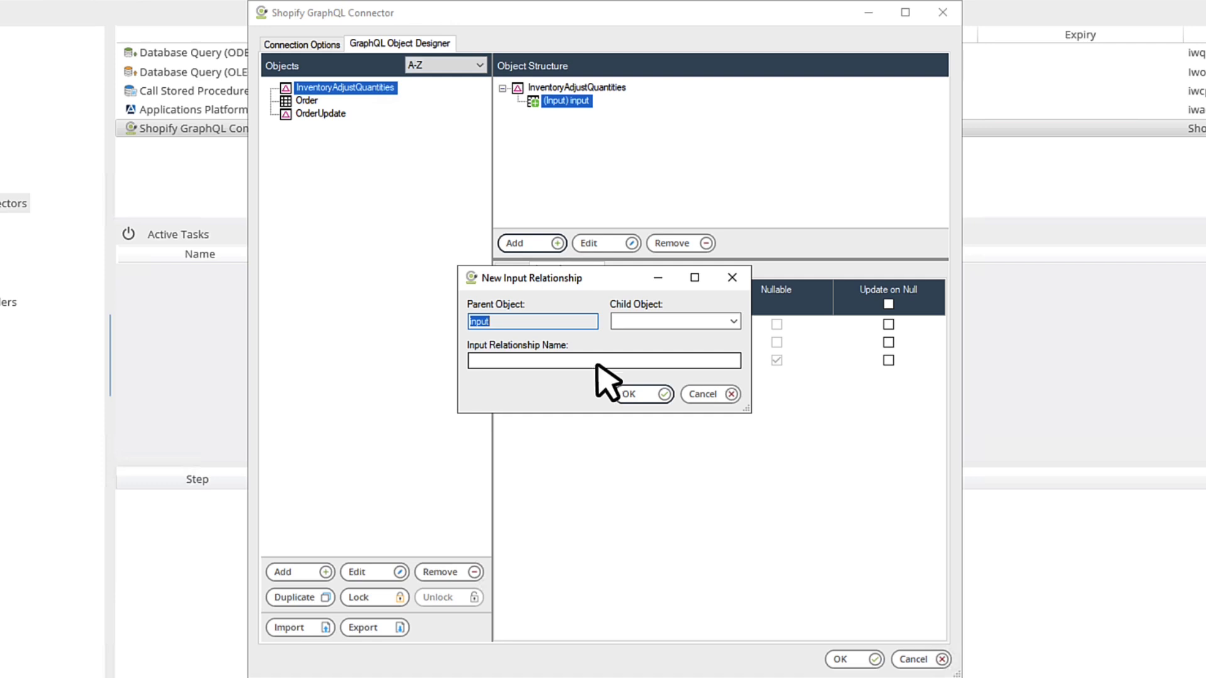
{"action": "left_click", "coordinate": [734, 321]}
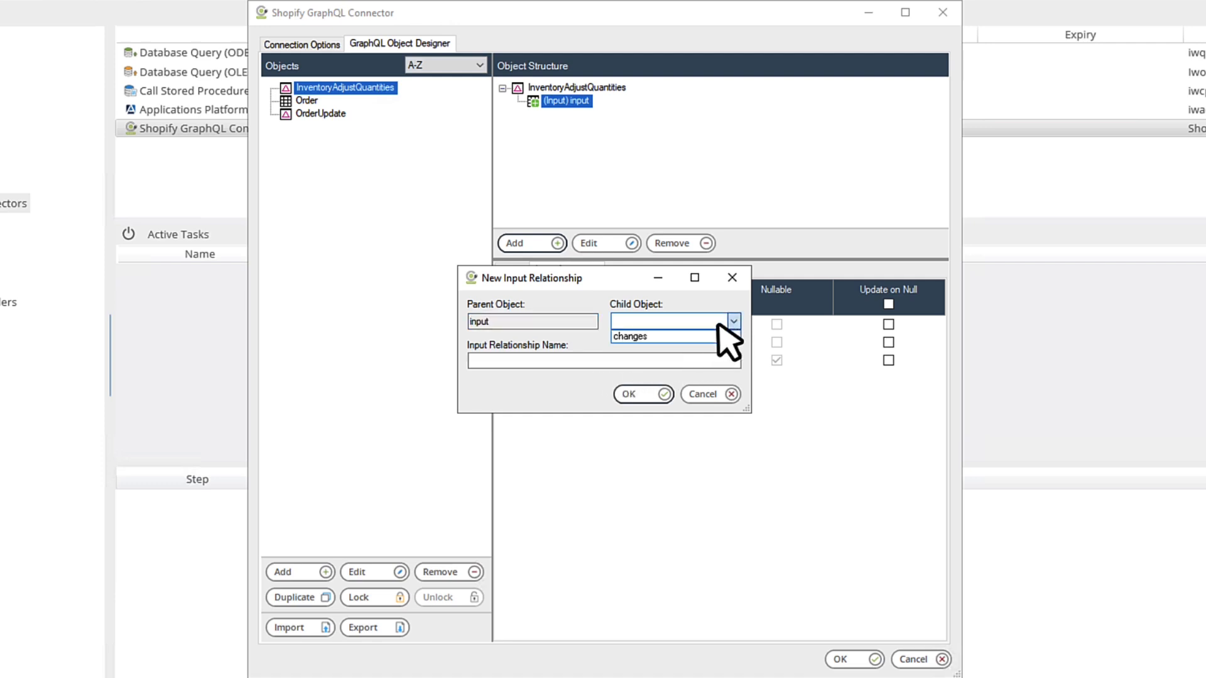
{"action": "left_click", "coordinate": [671, 337]}
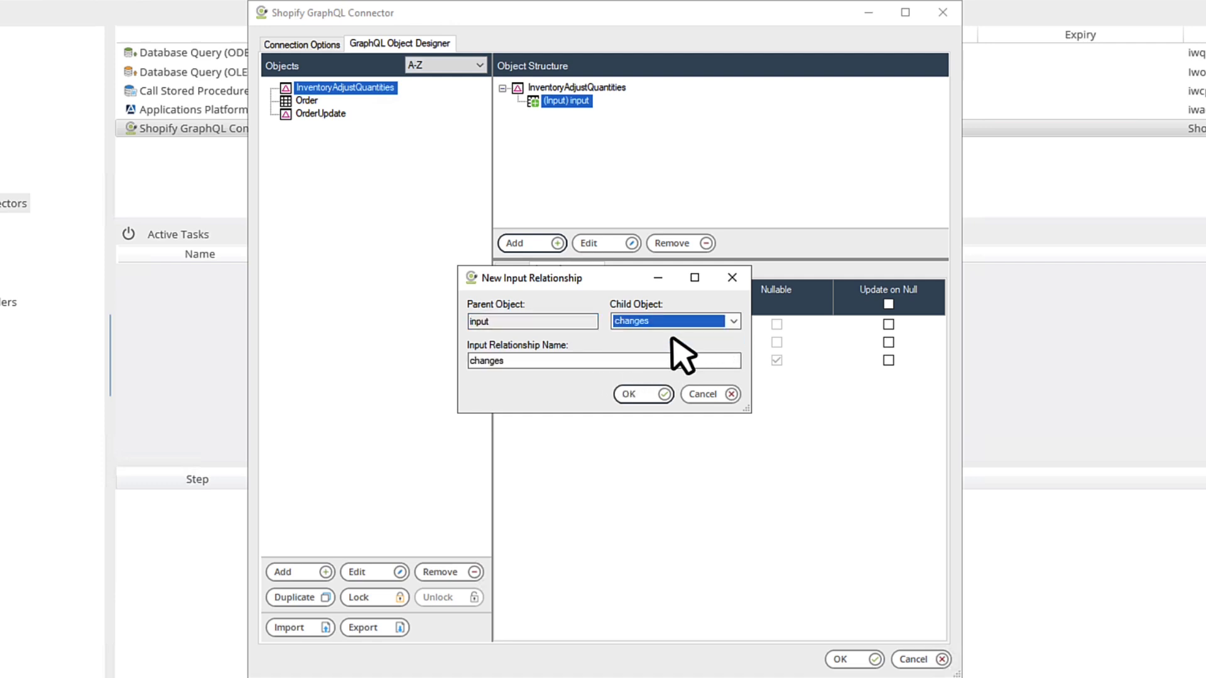
{"action": "left_click", "coordinate": [639, 396]}
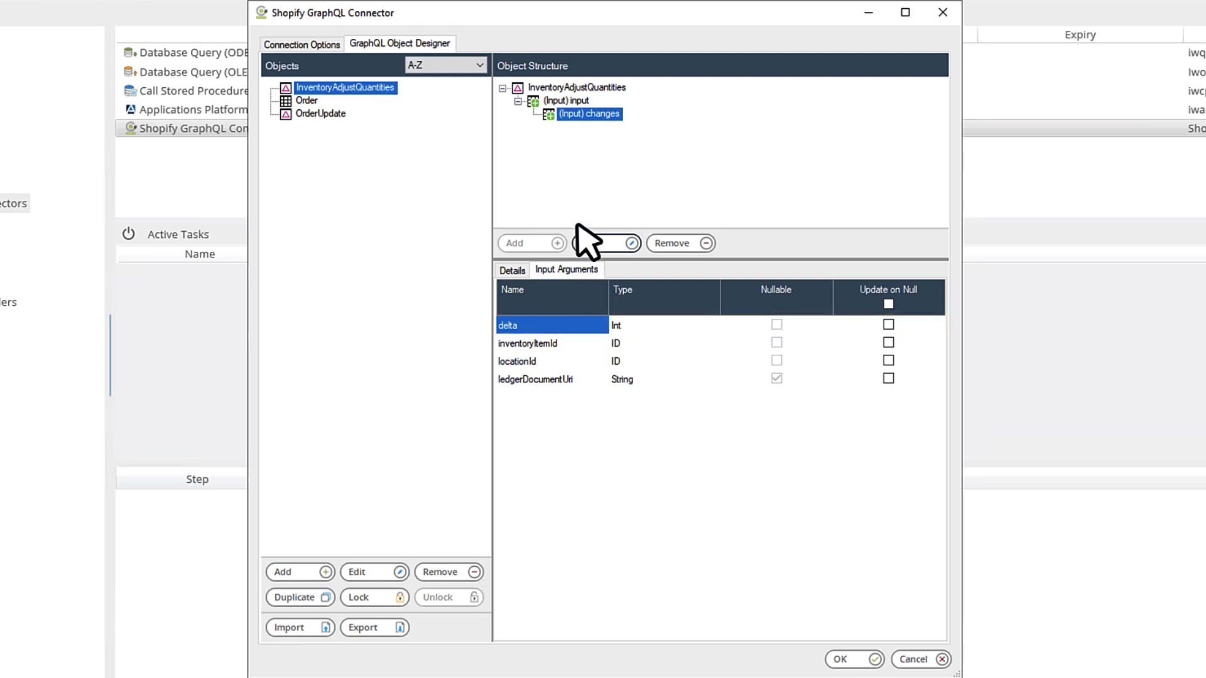
Step: Add an inventoryAdjustmentGroup output relationship to the root InventoryAdjustQuantities object
{"action": "left_click", "coordinate": [553, 88]}
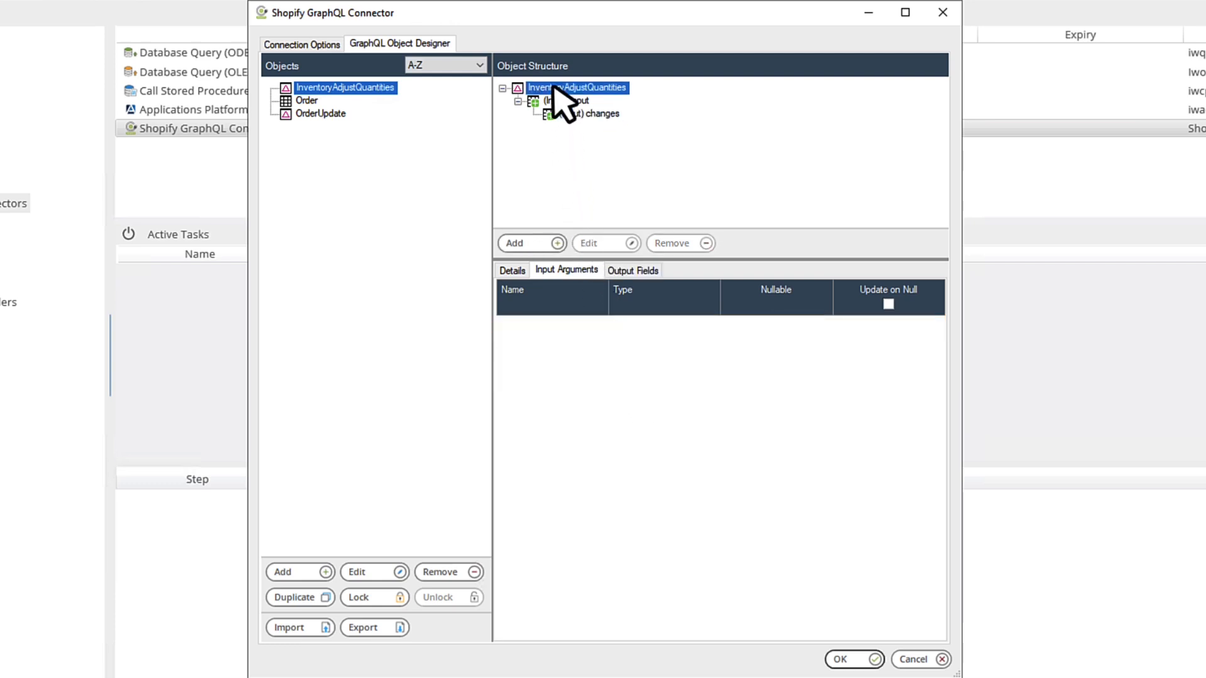
{"action": "left_click", "coordinate": [515, 244]}
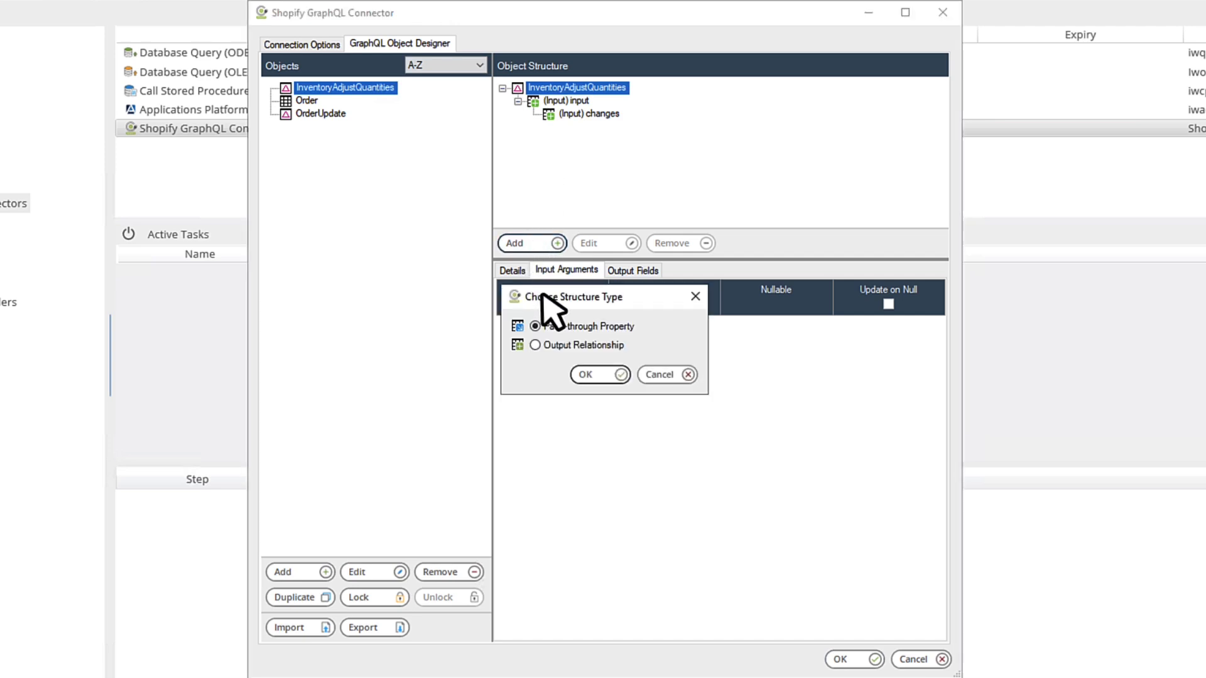
{"action": "left_click", "coordinate": [561, 346]}
{"action": "left_click", "coordinate": [599, 376]}
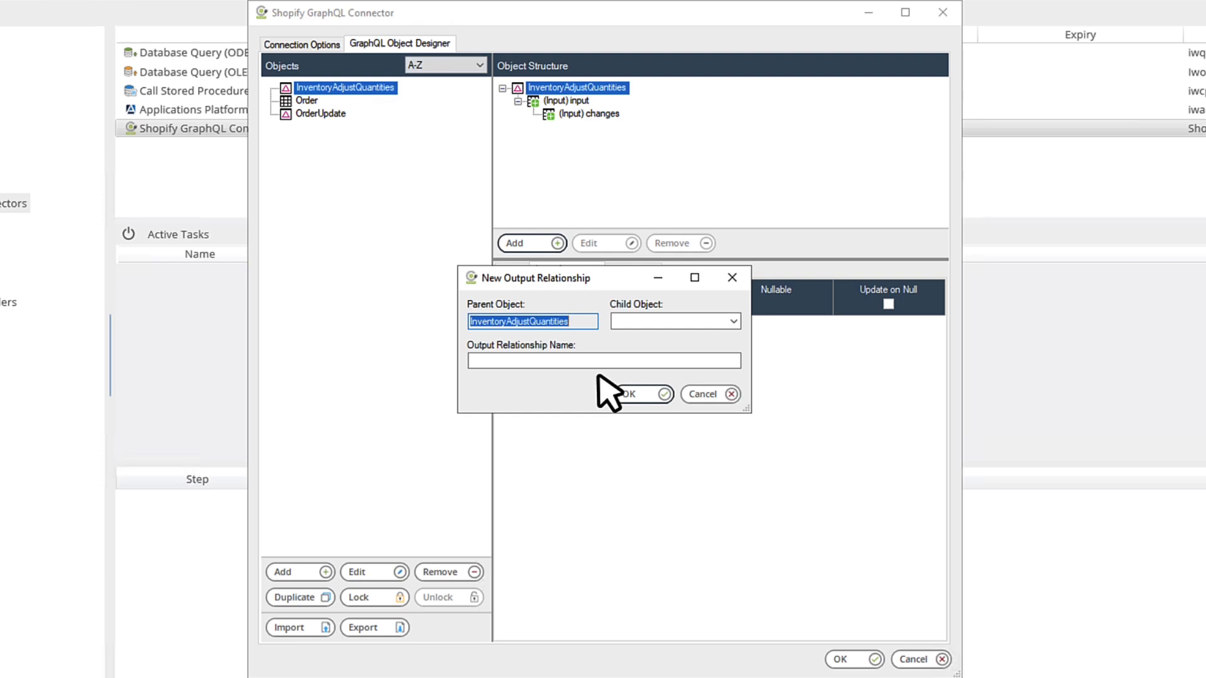
{"action": "left_click", "coordinate": [733, 322]}
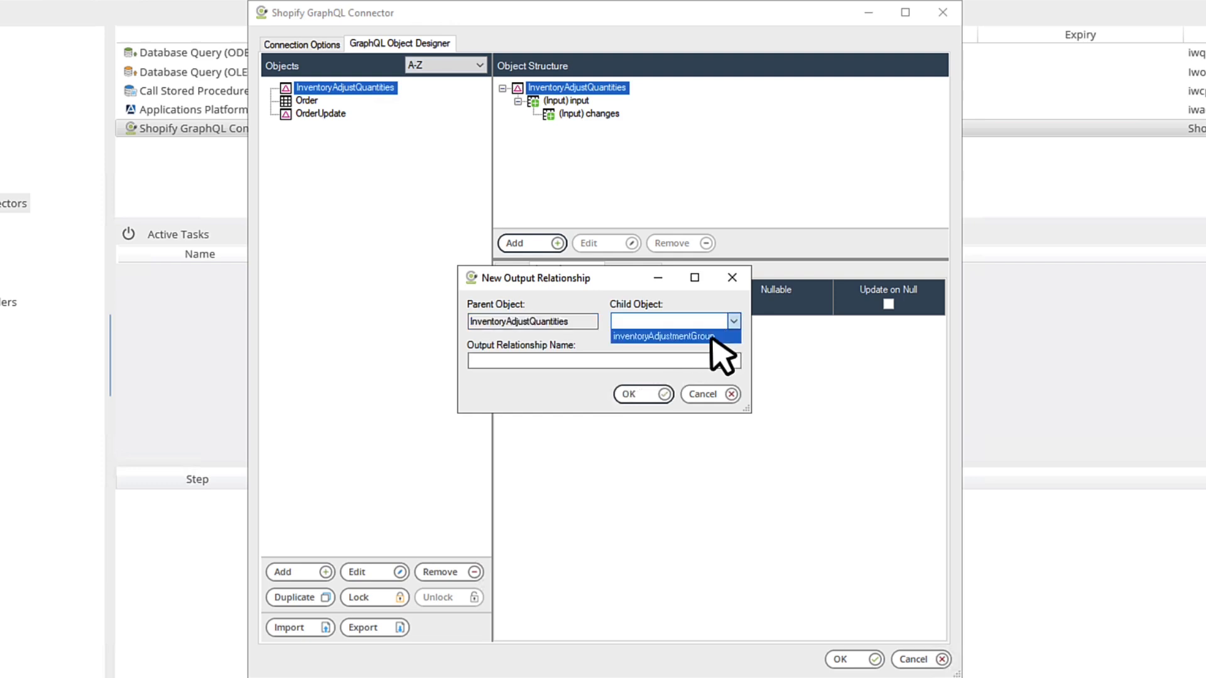
{"action": "left_click", "coordinate": [713, 338]}
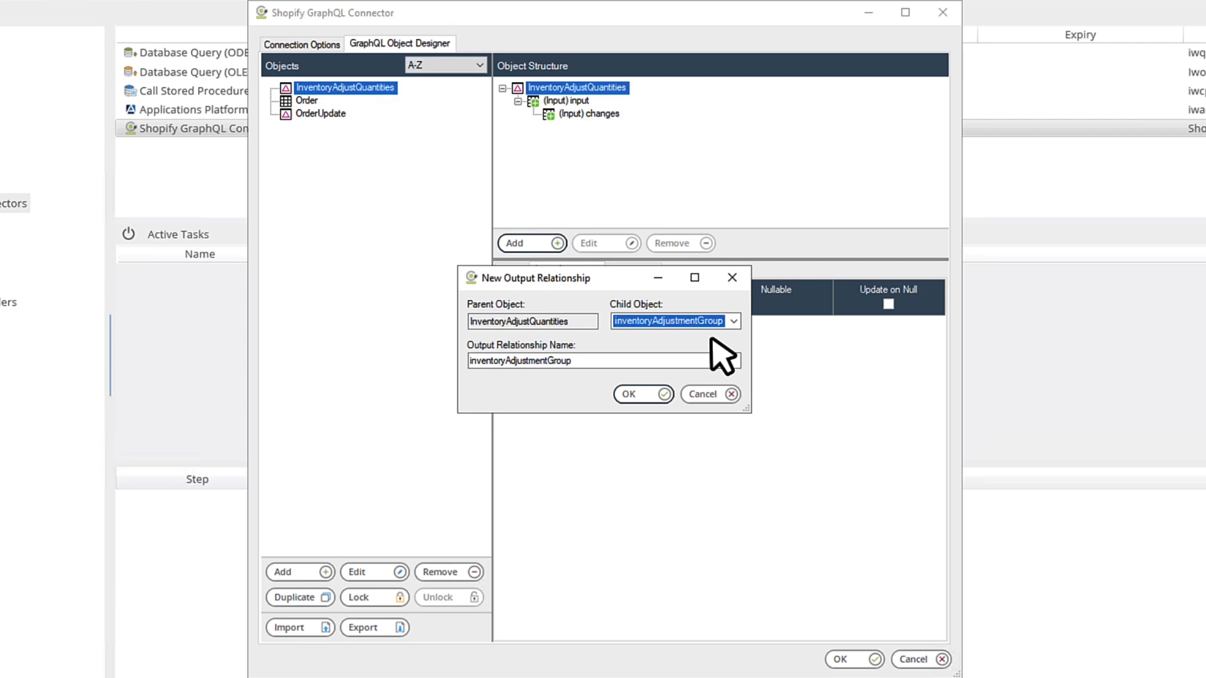
{"action": "left_click", "coordinate": [649, 395]}
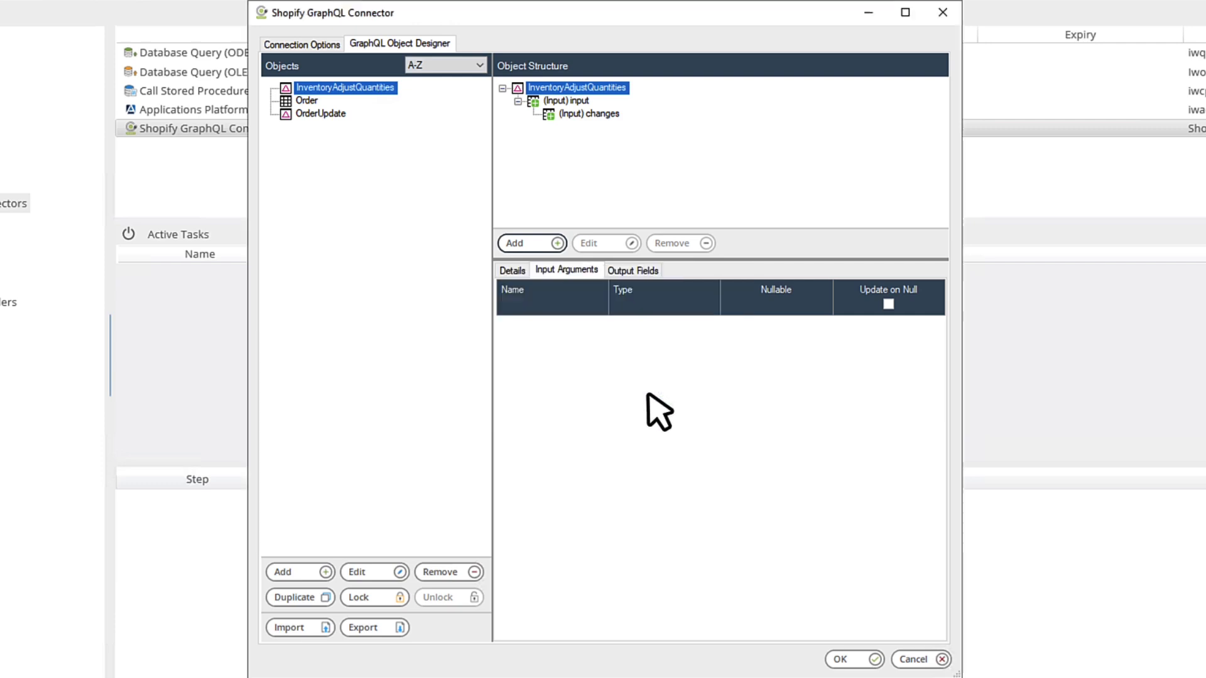
Step: Return createdAt and id from inventoryAdjustmentGroup and close the object designer
{"action": "left_click", "coordinate": [633, 270]}
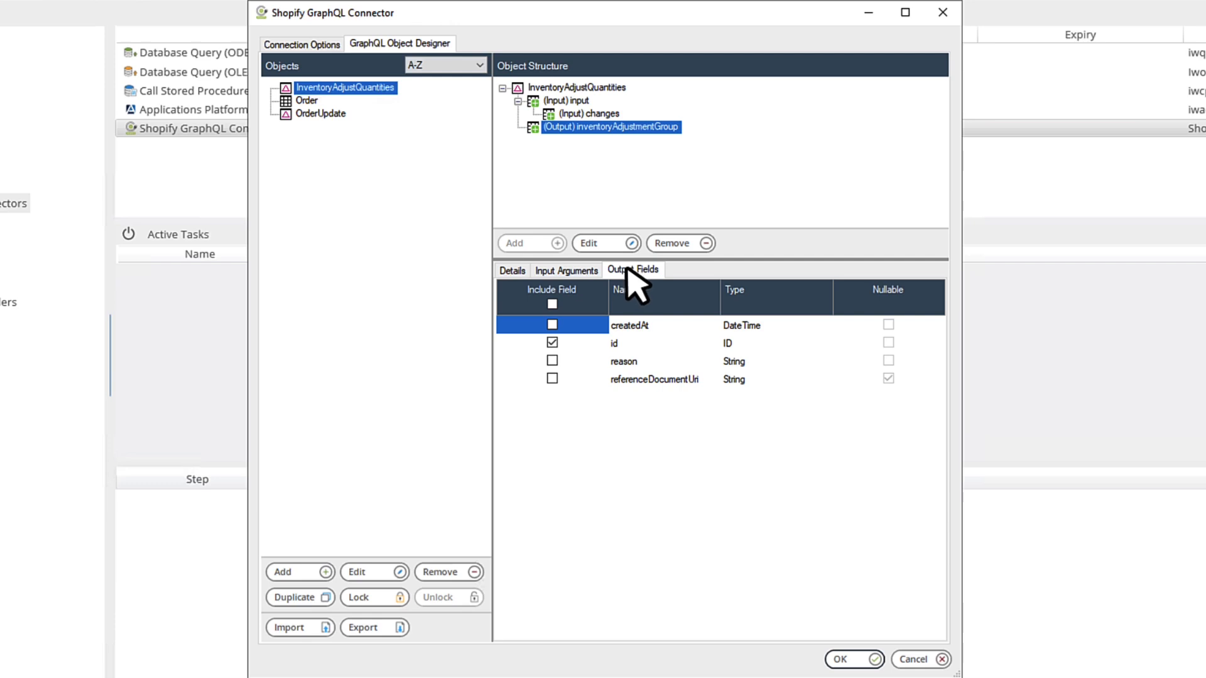
{"action": "left_click", "coordinate": [552, 324]}
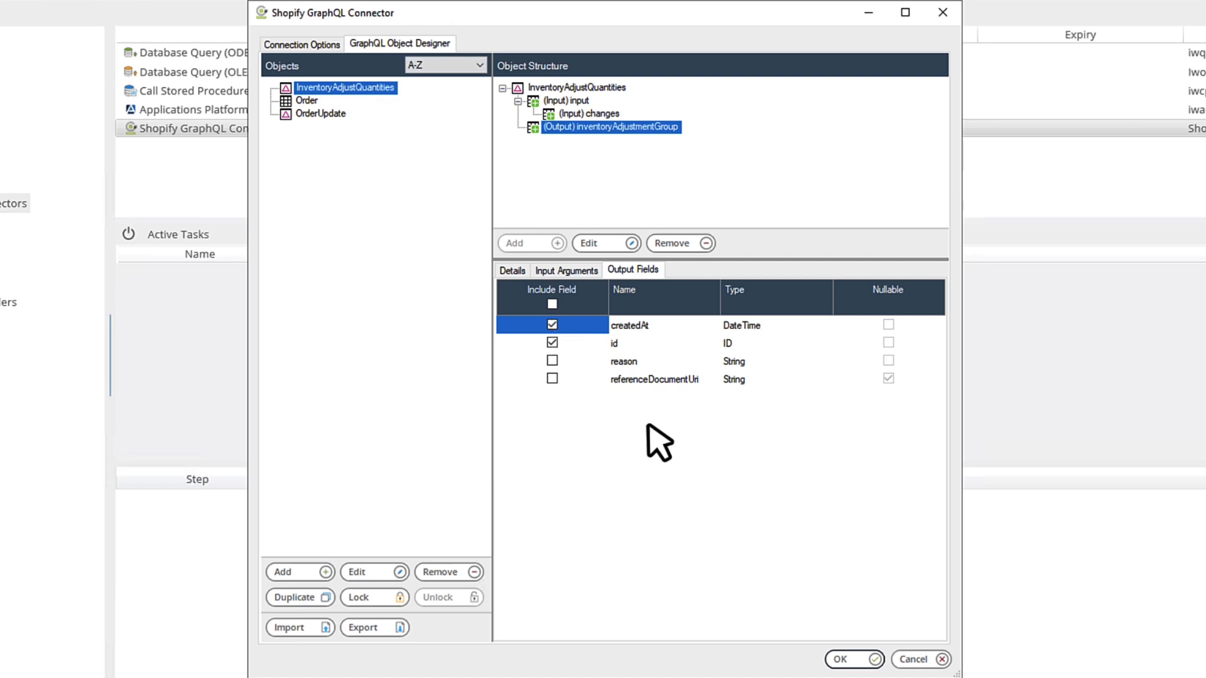
{"action": "left_click", "coordinate": [867, 658]}
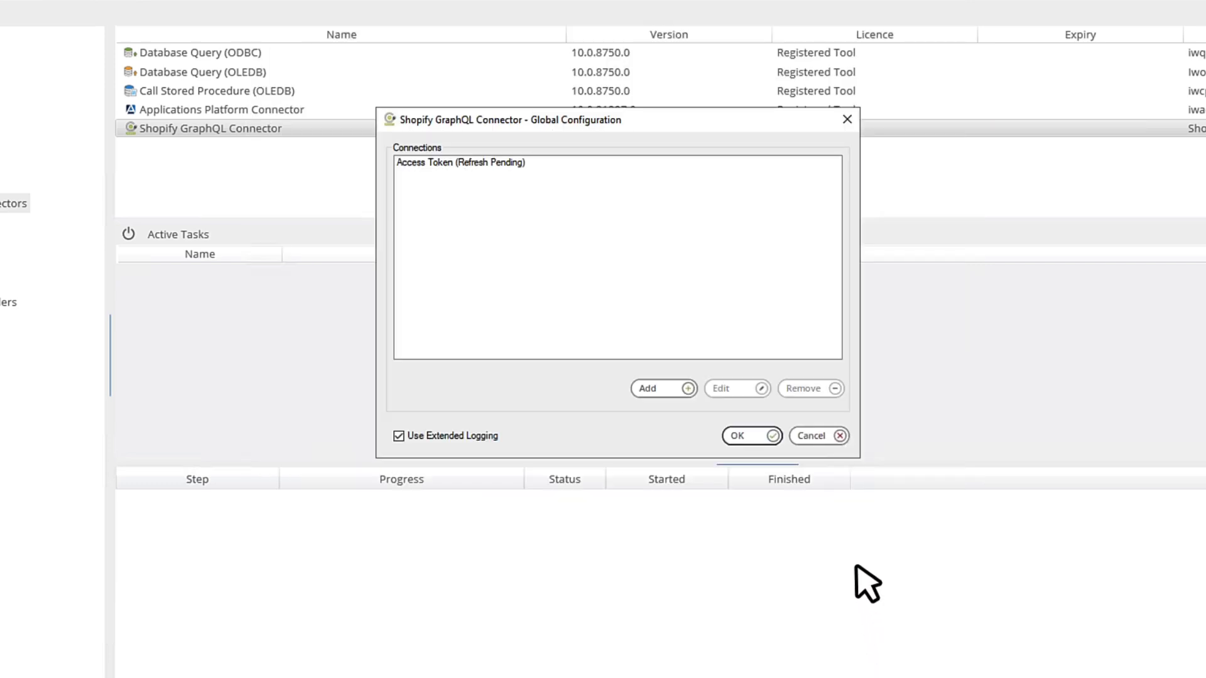
Step: Close the Global Configuration, create a new task (ID 14), and select its default name 'New Task'
{"action": "left_click", "coordinate": [756, 436]}
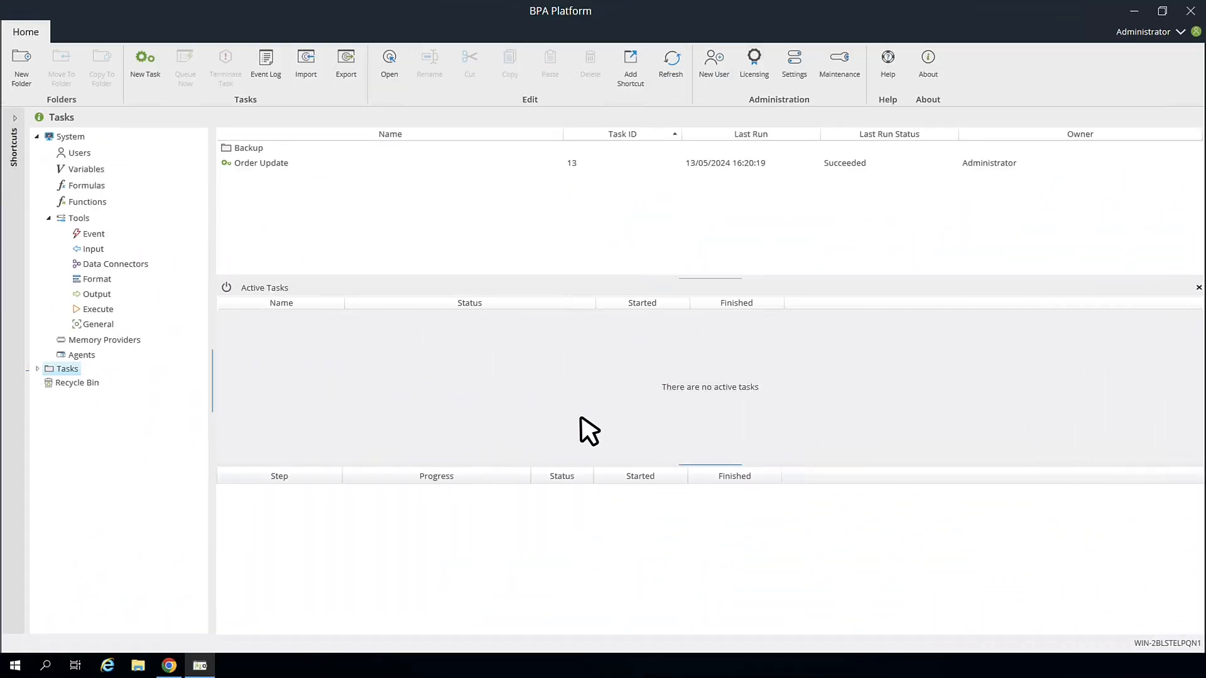
{"action": "left_click", "coordinate": [146, 63]}
{"action": "left_click_drag", "start_coordinate": [179, 106], "coordinate": [106, 106]}
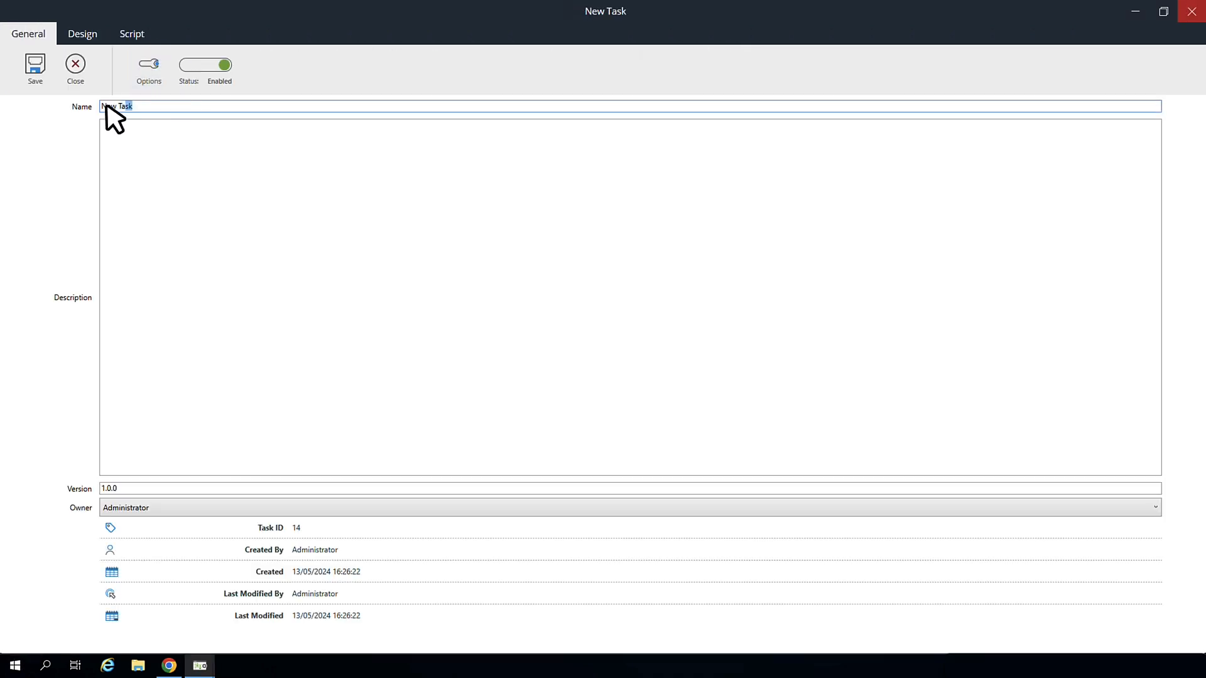
Step: Clear the task name and place a Shopify GraphQL Connector step on the Design canvas
{"action": "key", "text": "BackSpace"}
{"action": "left_click", "coordinate": [92, 37]}
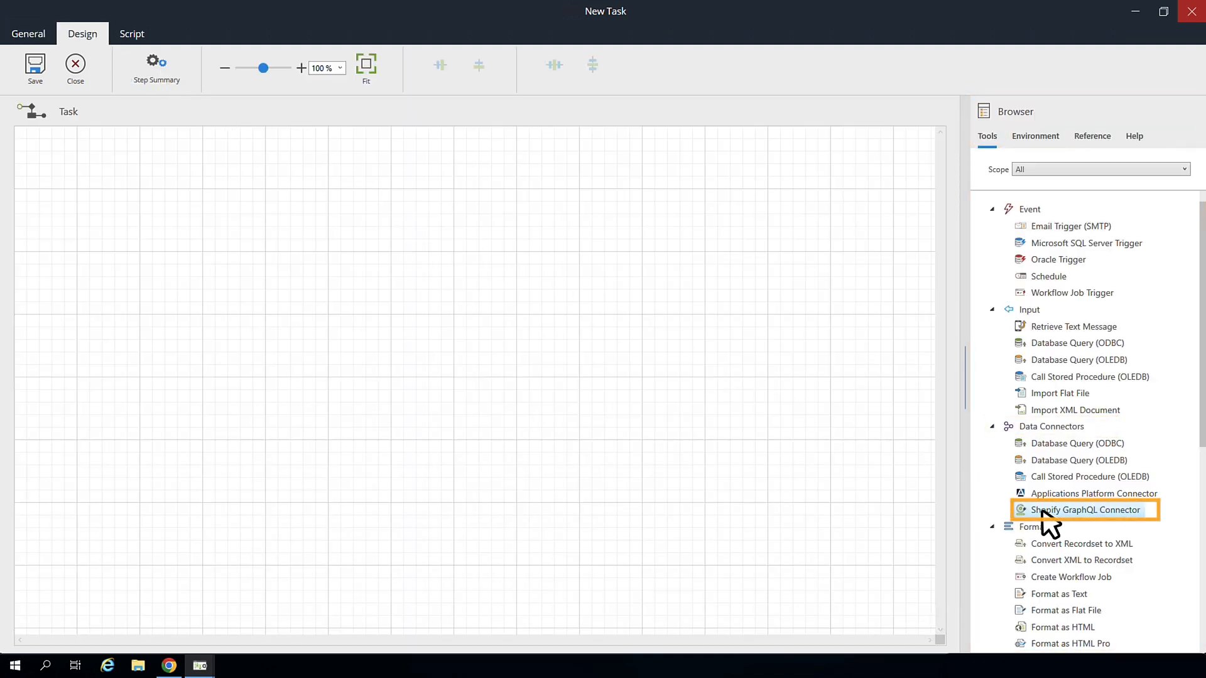
{"action": "mouse_move", "coordinate": [1042, 511]}
{"action": "left_mouse_down"}
{"action": "mouse_move", "coordinate": [820, 465]}
{"action": "mouse_move", "coordinate": [475, 358]}
{"action": "mouse_move", "coordinate": [171, 227]}
{"action": "left_mouse_up"}
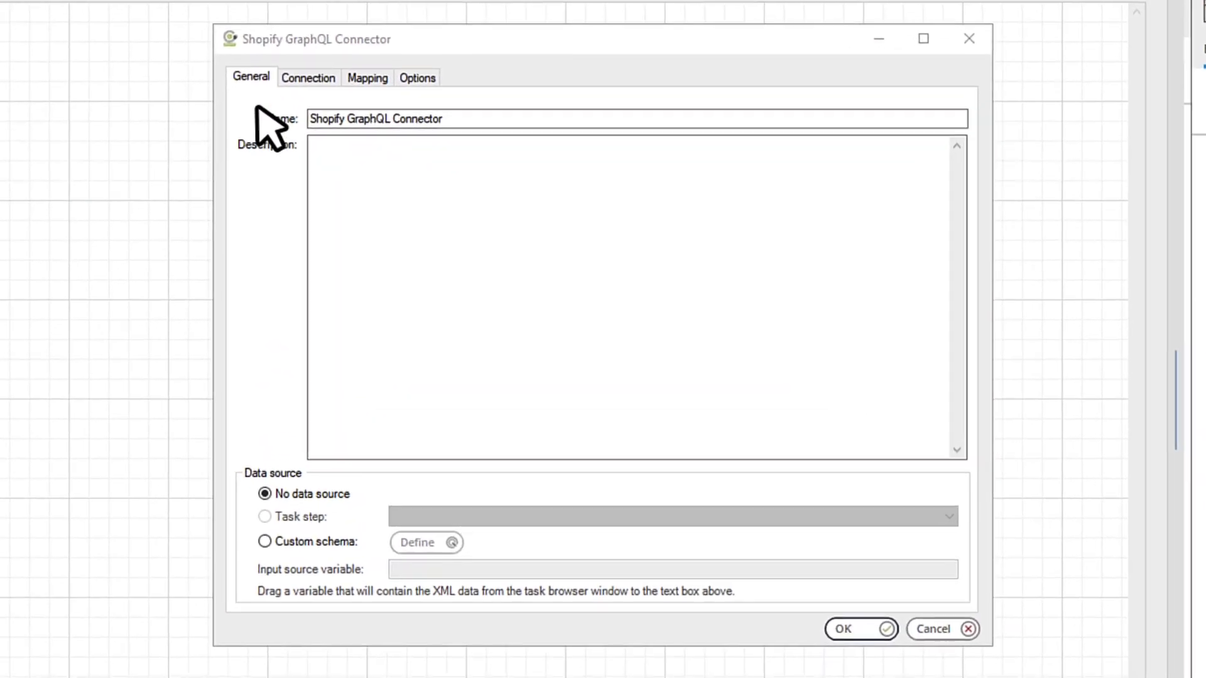
Step: Set the connector step's connection to Access Token
{"action": "left_click", "coordinate": [337, 105]}
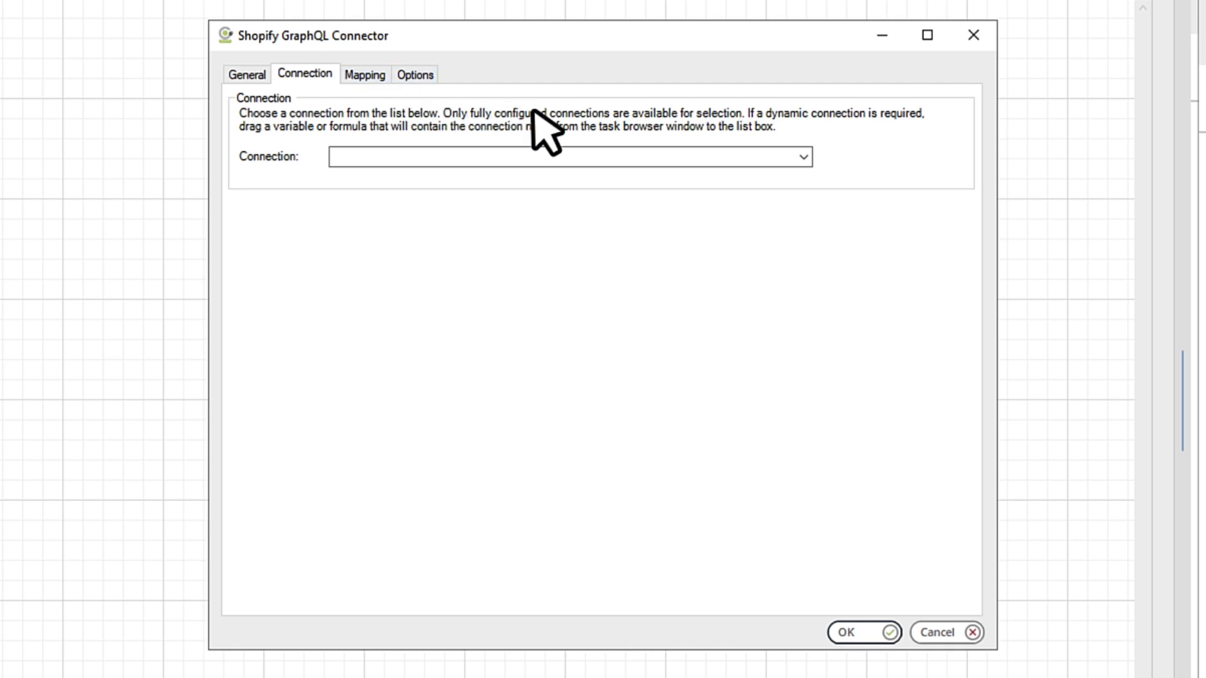
{"action": "left_click", "coordinate": [803, 158]}
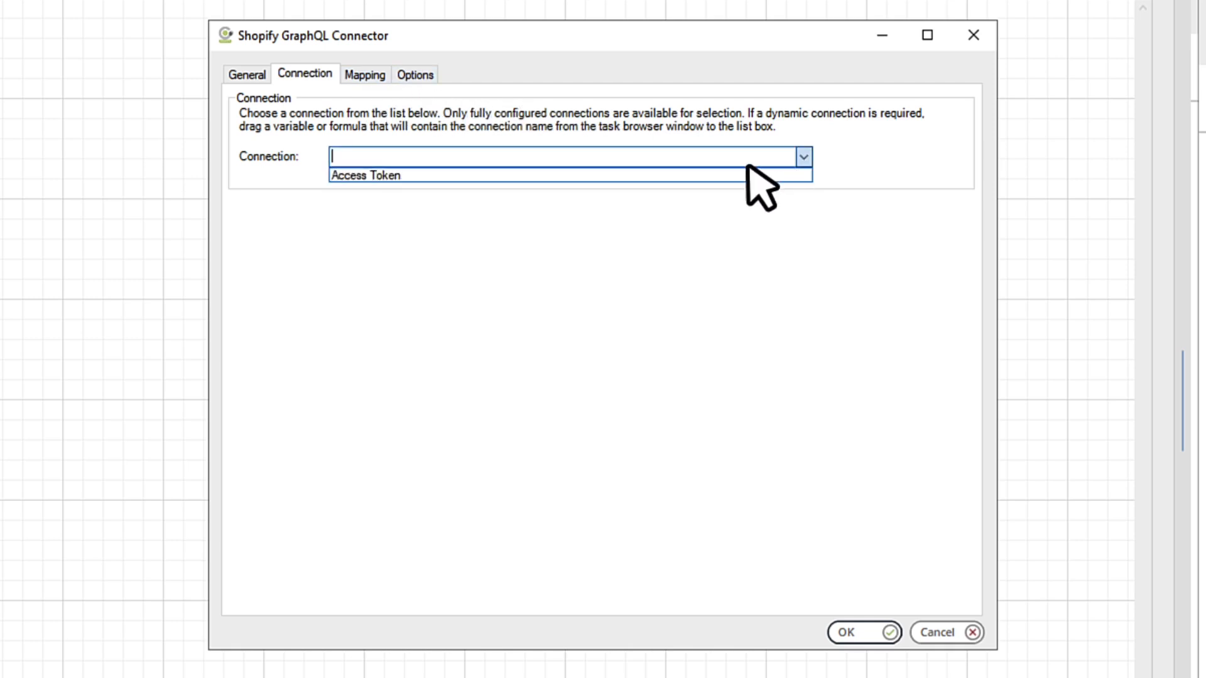
{"action": "left_click", "coordinate": [680, 176]}
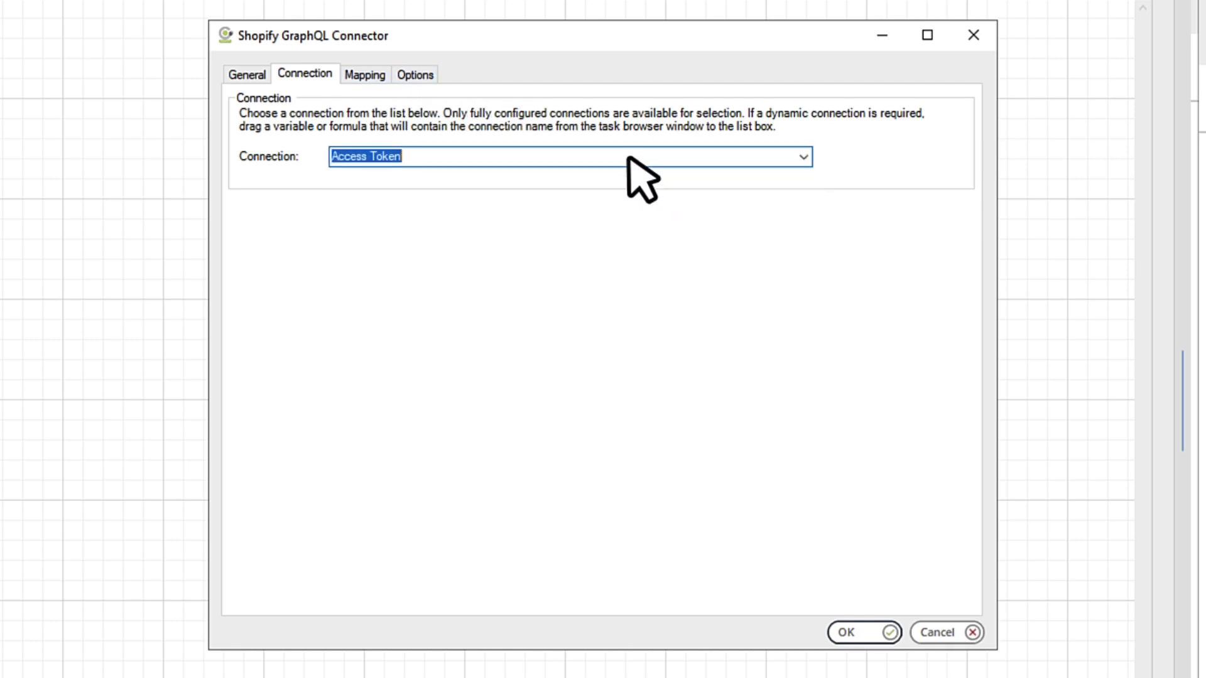
Step: Map the step to InventoryAdjustQuantities with the Execute operation and expand its operation data
{"action": "left_click", "coordinate": [365, 76]}
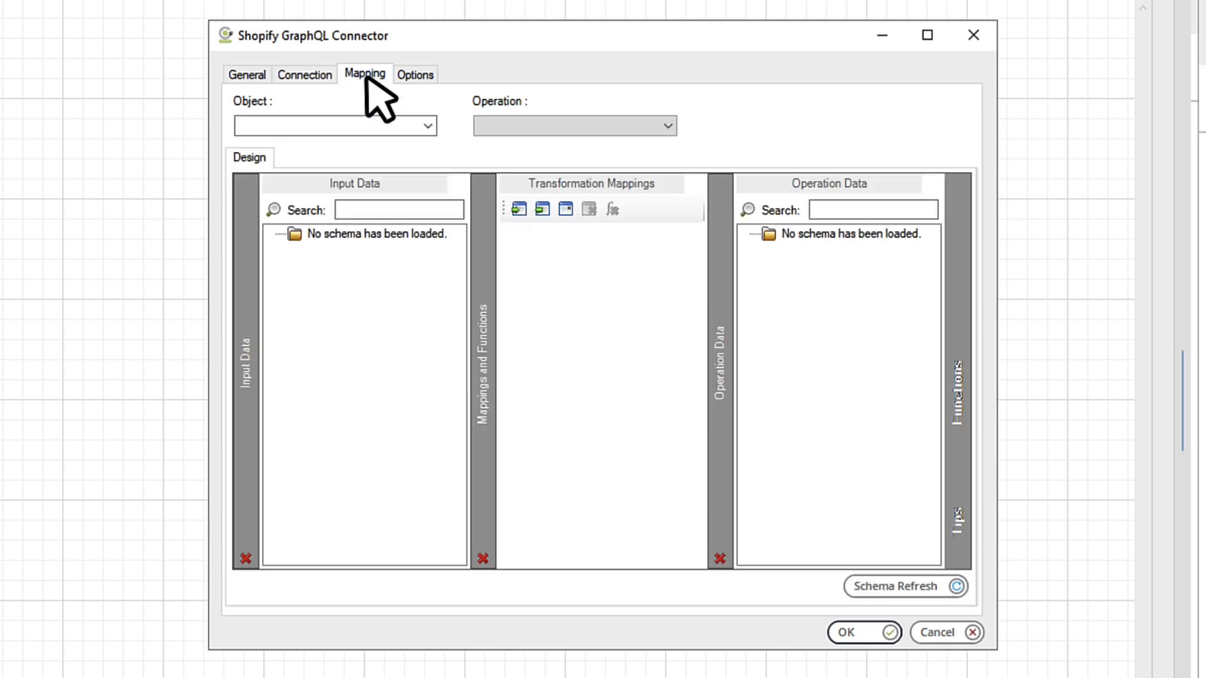
{"action": "left_click", "coordinate": [427, 126]}
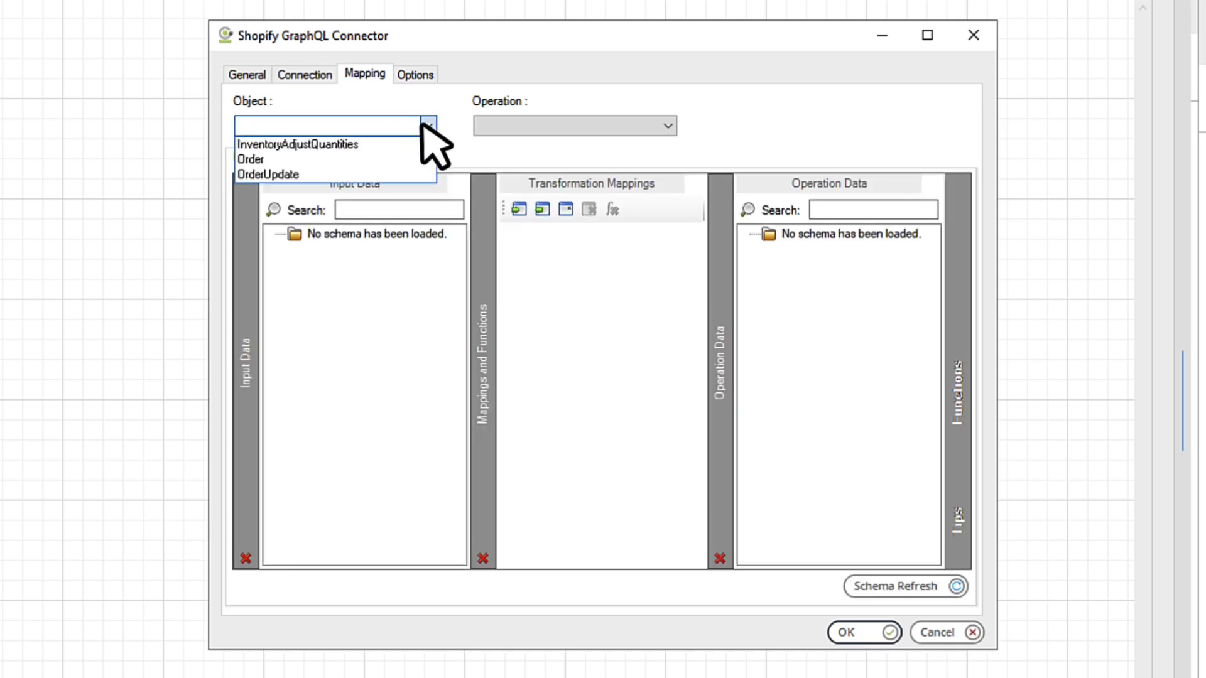
{"action": "left_click", "coordinate": [359, 144]}
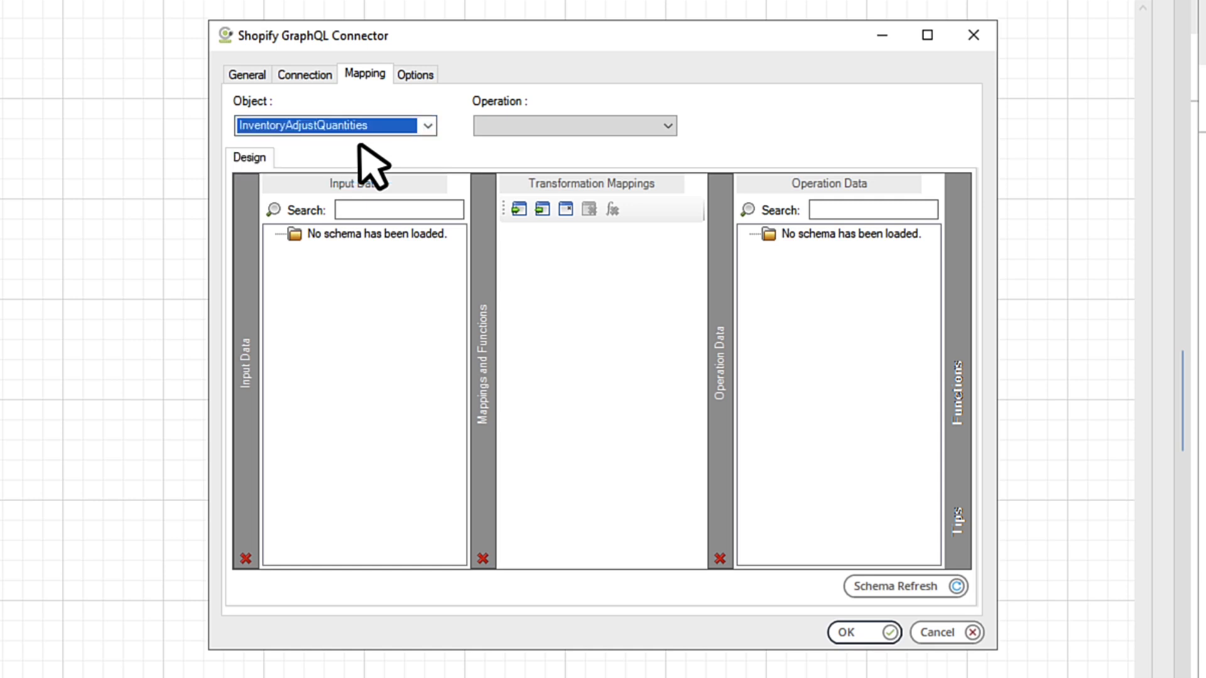
{"action": "left_click", "coordinate": [662, 126]}
{"action": "left_click", "coordinate": [651, 141]}
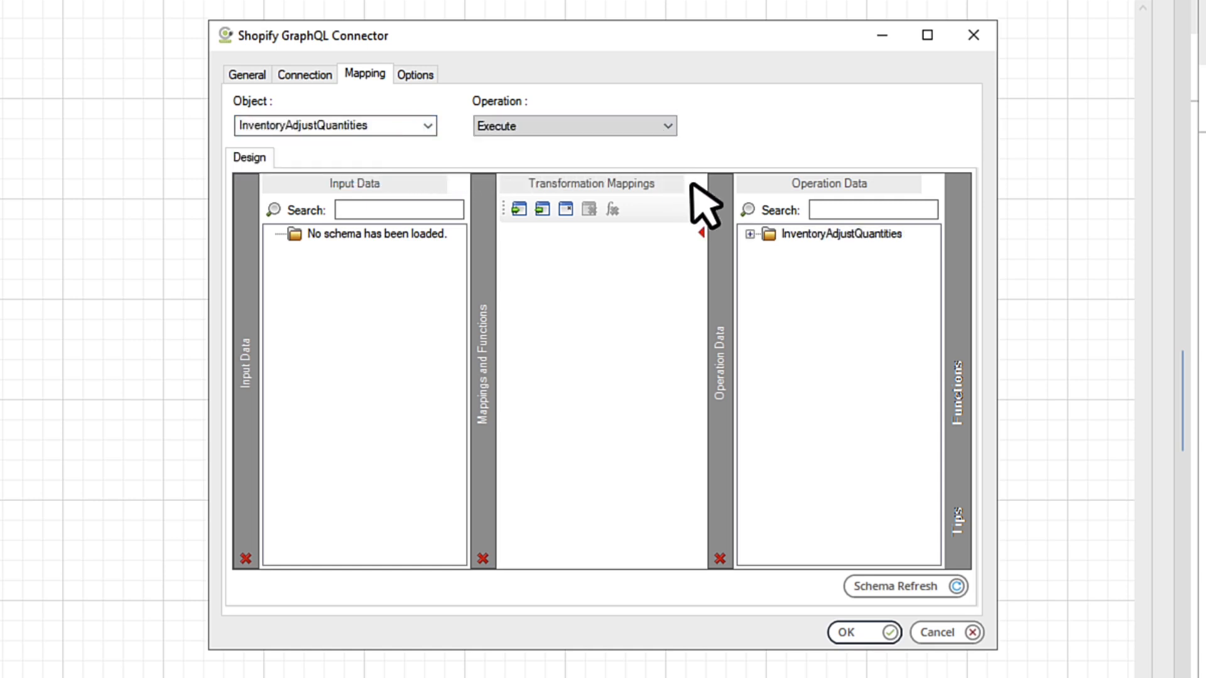
{"action": "left_click", "coordinate": [750, 234]}
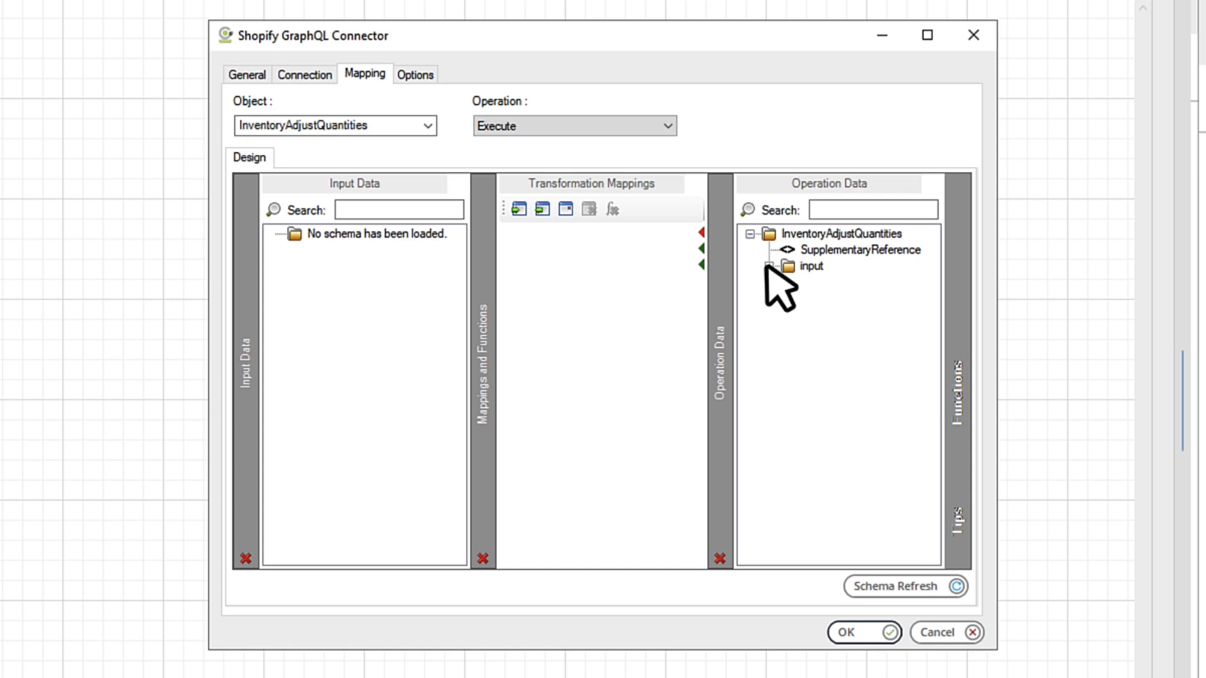
Step: Expand input > changes in Operation Data and drop a Fixed/Dynamic function into Transformation Mappings
{"action": "left_click", "coordinate": [768, 266]}
{"action": "left_click", "coordinate": [789, 330]}
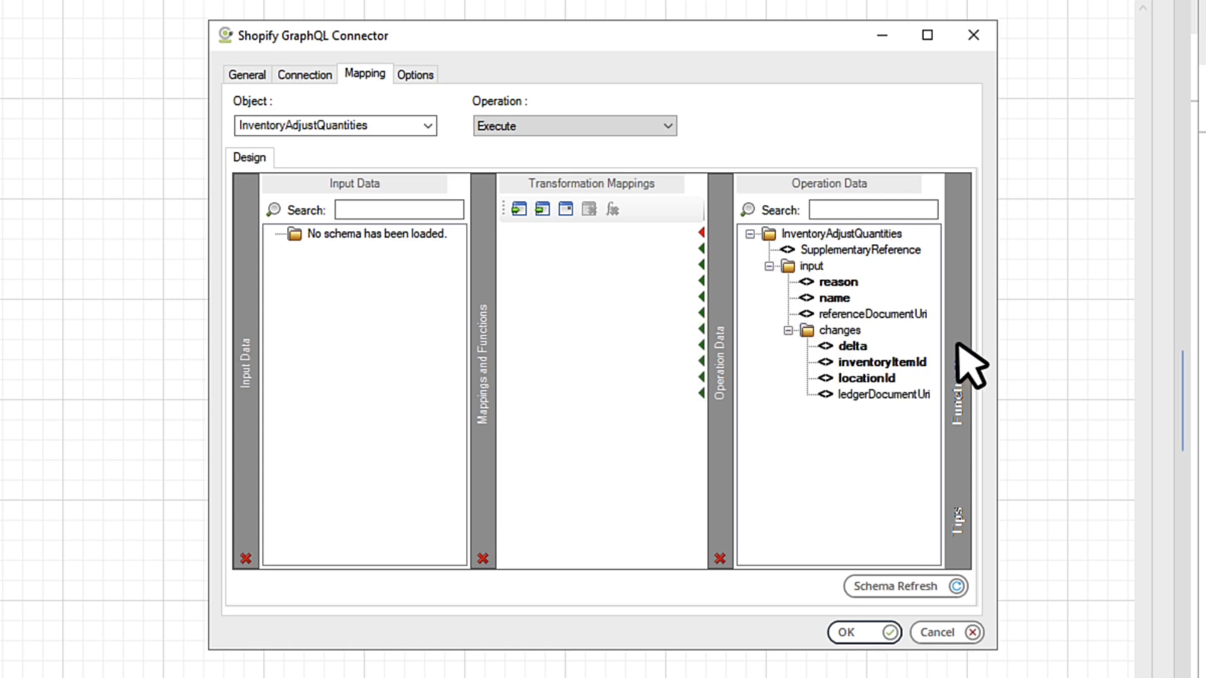
{"action": "mouse_move", "coordinate": [958, 345]}
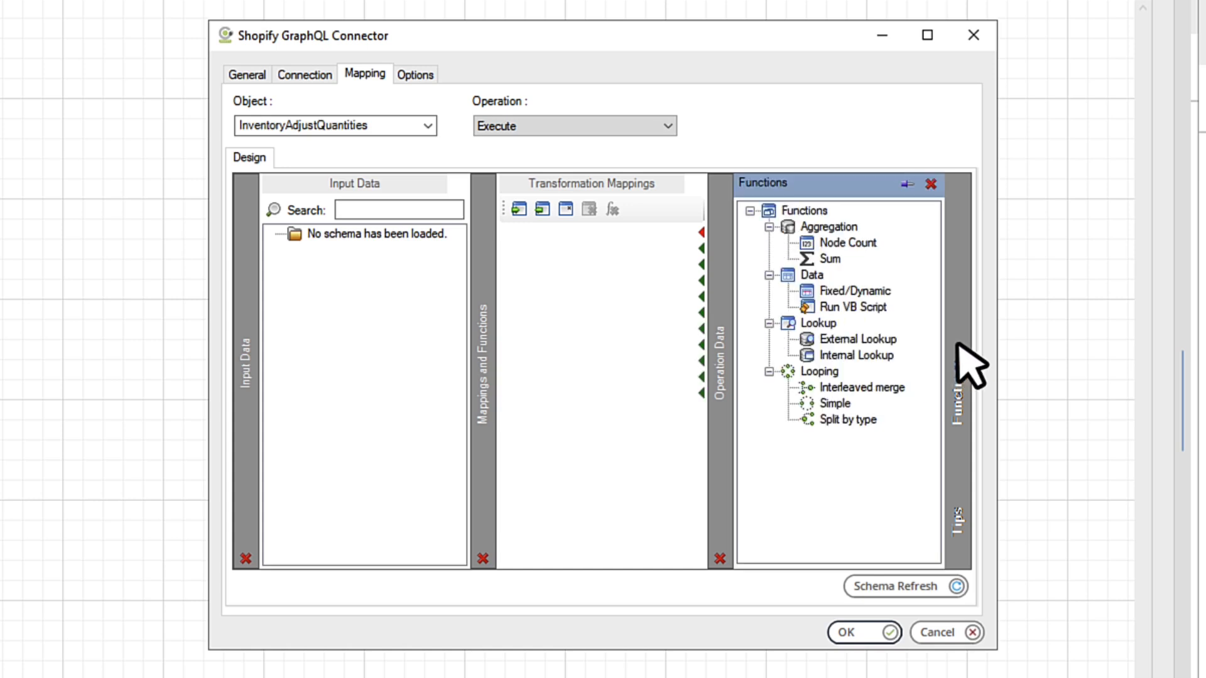
{"action": "left_click", "coordinate": [807, 291]}
{"action": "left_click_drag", "start_coordinate": [807, 291], "coordinate": [593, 263]}
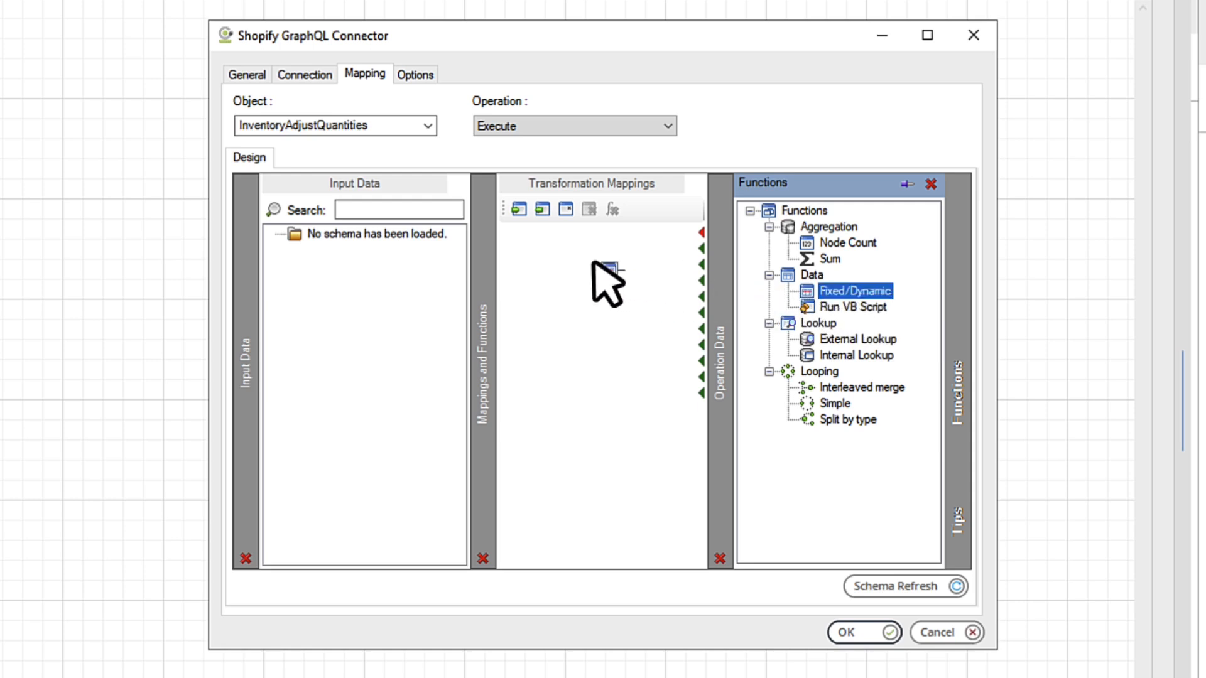
{"action": "left_click", "coordinate": [930, 184]}
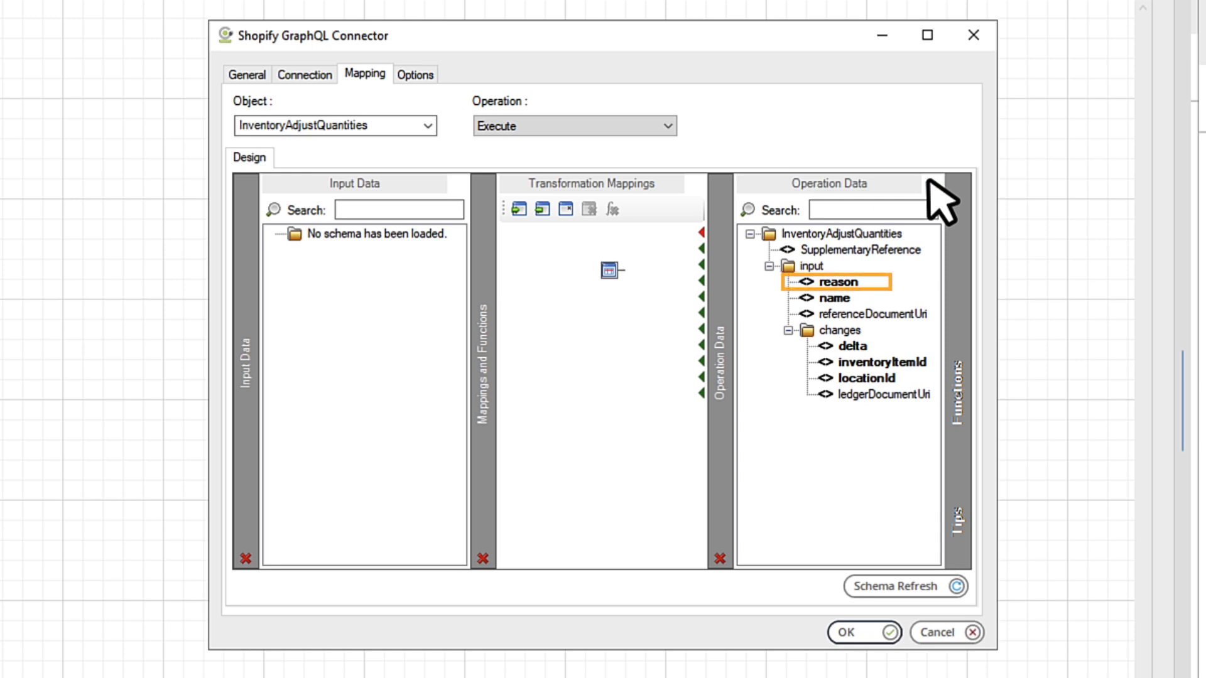
Step: Give a Fixed/Dynamic node the fixed value 'safety_stock' and link it to the reason field
{"action": "double_click", "coordinate": [606, 271]}
{"action": "left_click", "coordinate": [589, 271]}
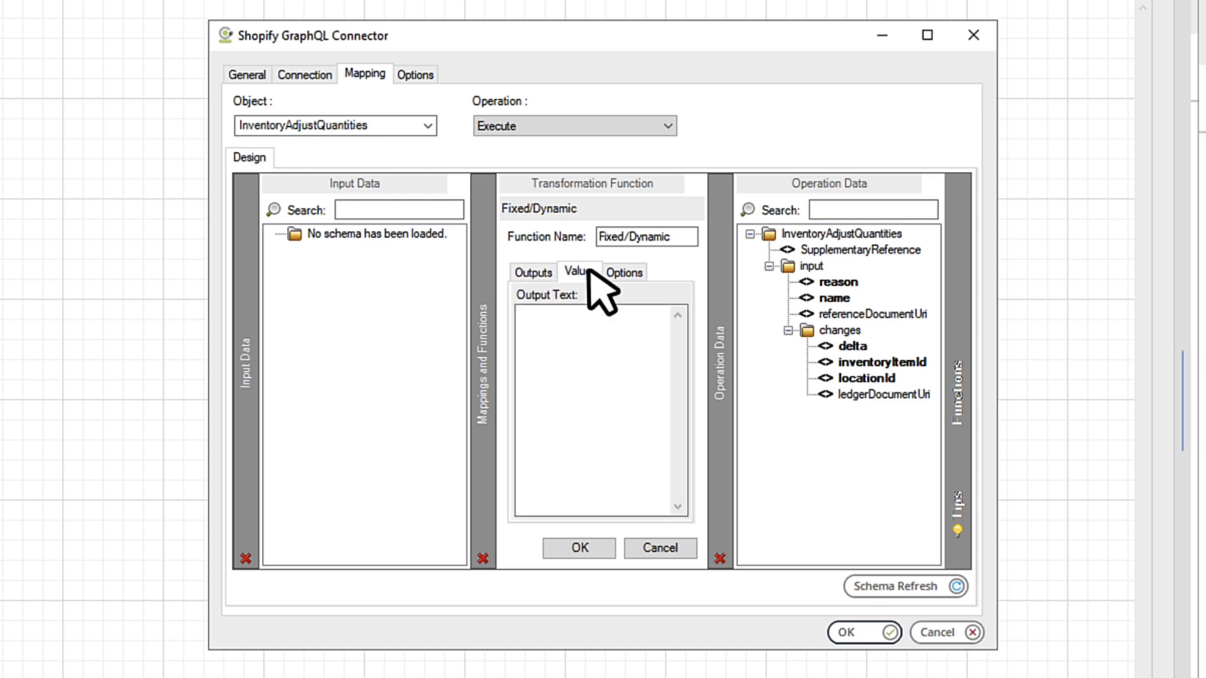
{"action": "left_click", "coordinate": [591, 322]}
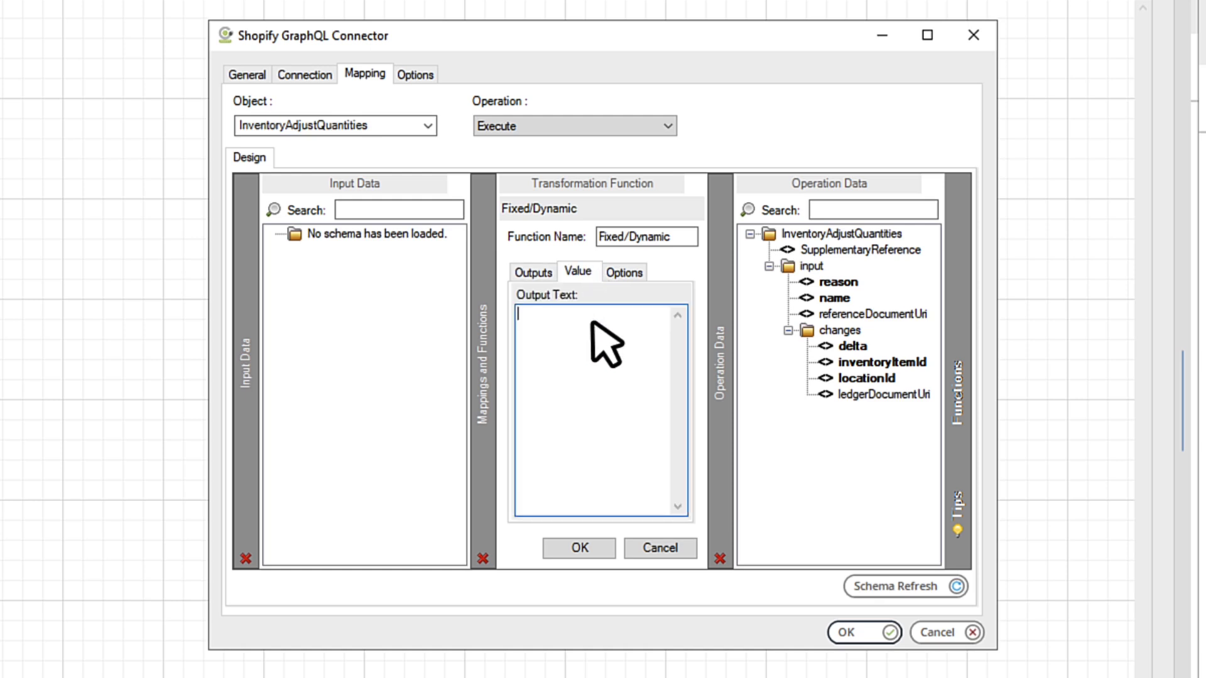
{"action": "type", "text": "safety_stock"}
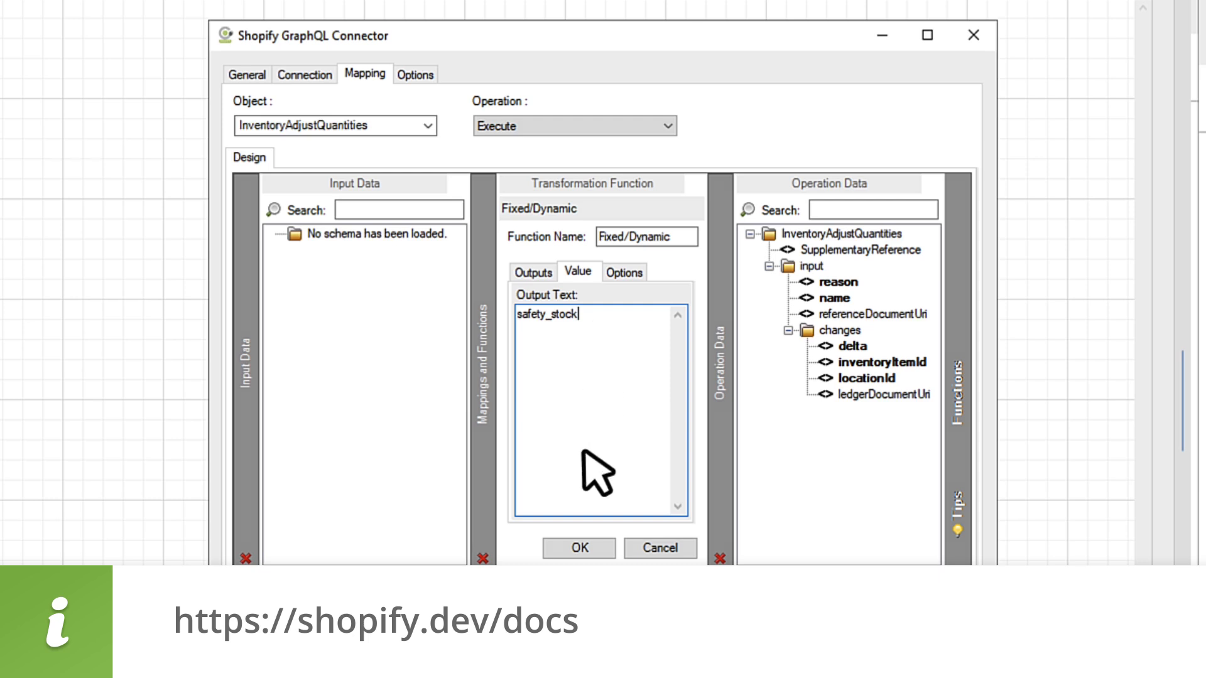
{"action": "left_click", "coordinate": [580, 544]}
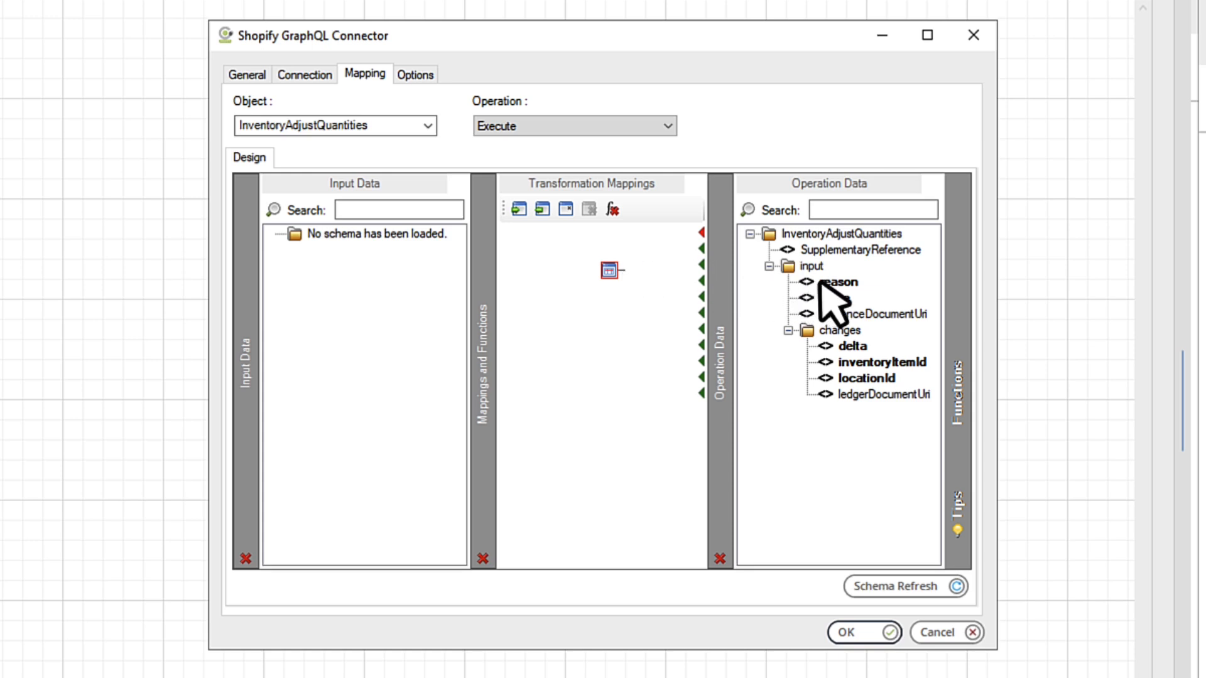
{"action": "left_click_drag", "start_coordinate": [819, 284], "coordinate": [819, 284]}
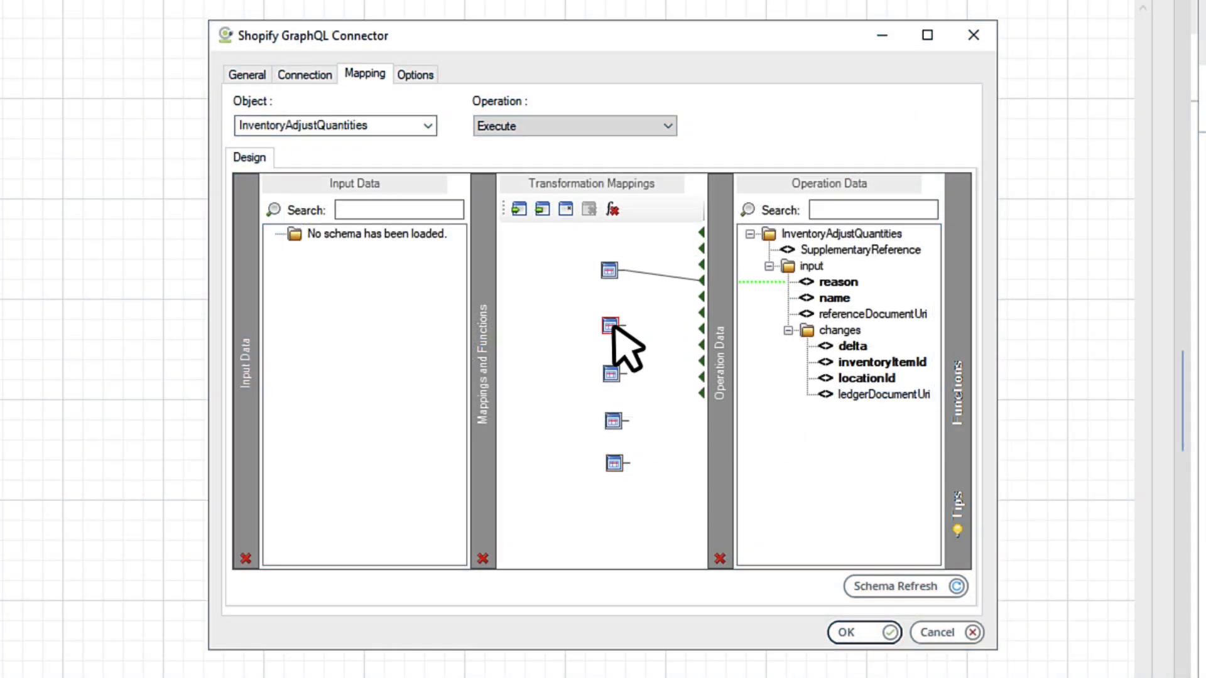
Step: Set the second Fixed/Dynamic node's value to 'available' and link it to the name field
{"action": "double_click", "coordinate": [610, 325]}
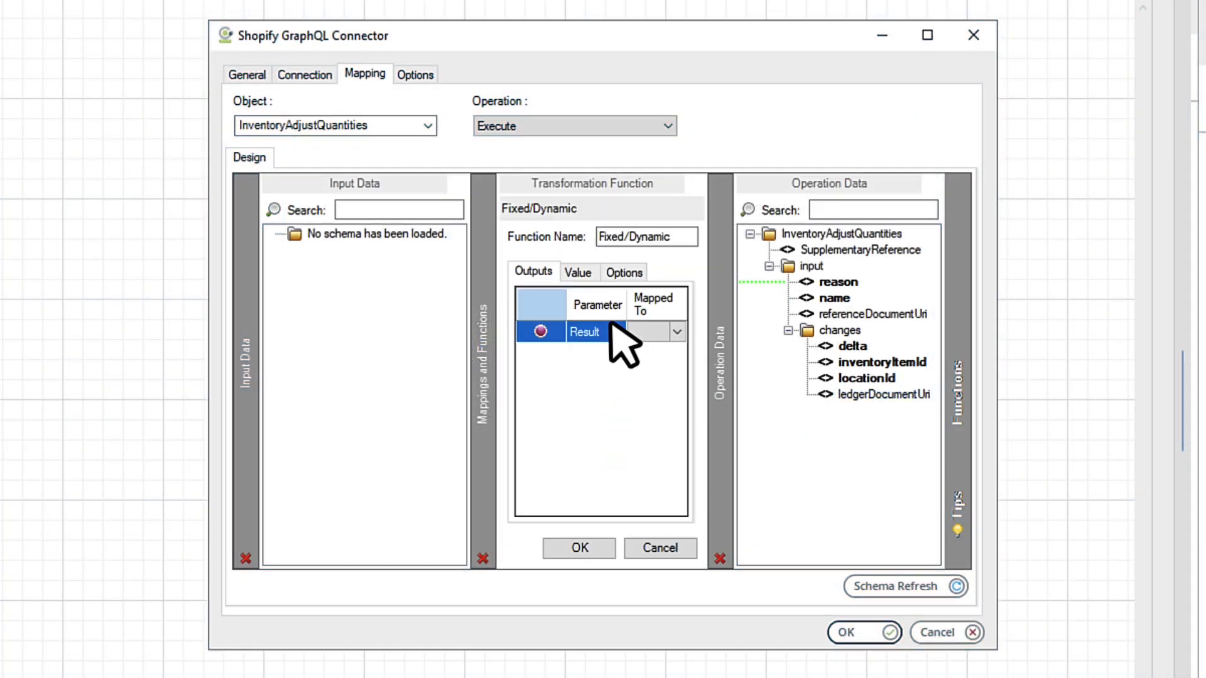
{"action": "left_click", "coordinate": [576, 271]}
{"action": "left_click", "coordinate": [629, 321]}
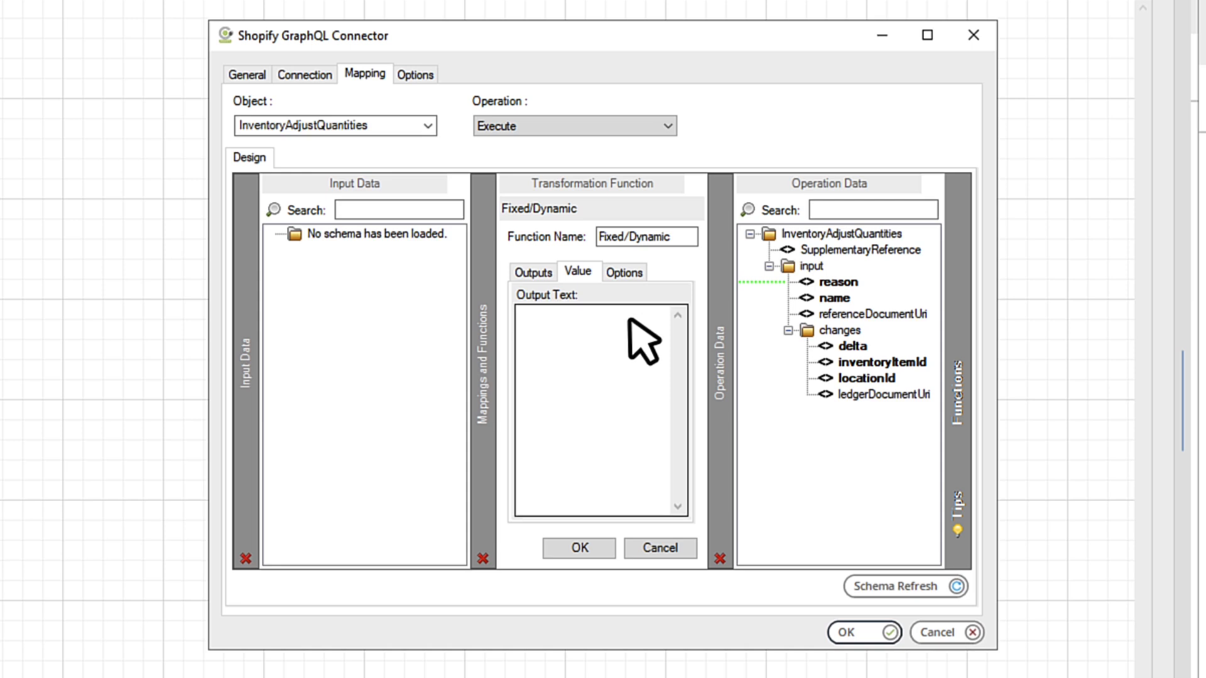
{"action": "type", "text": "available"}
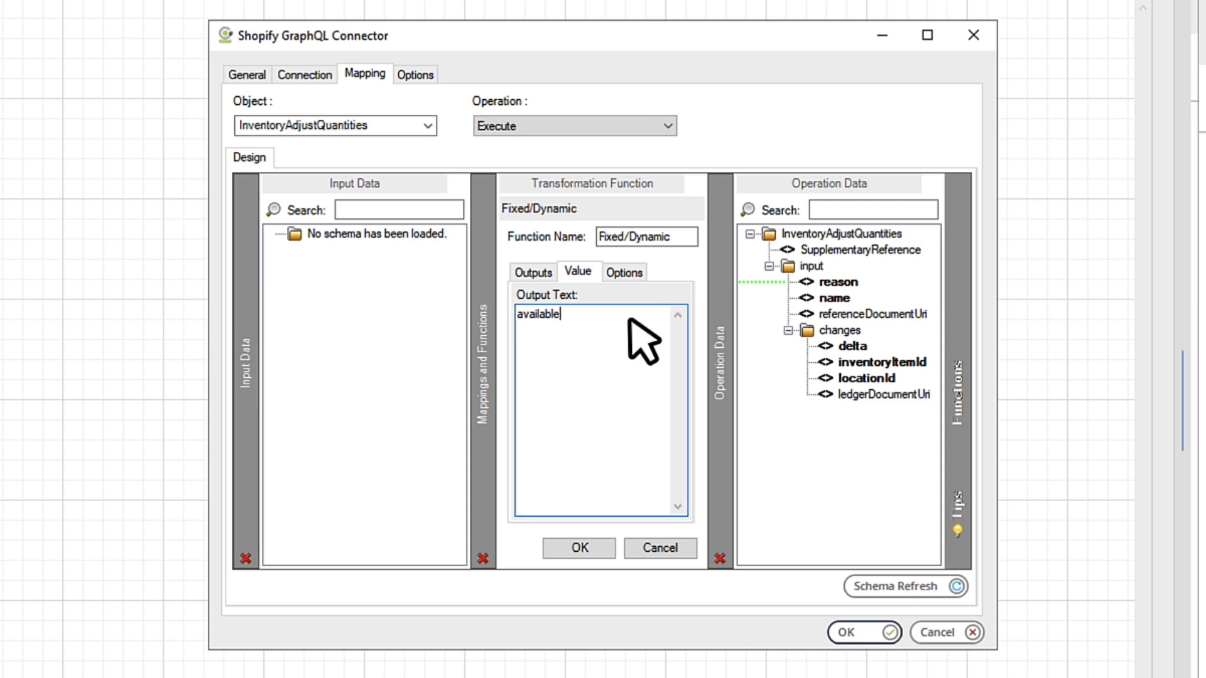
{"action": "left_click", "coordinate": [590, 550]}
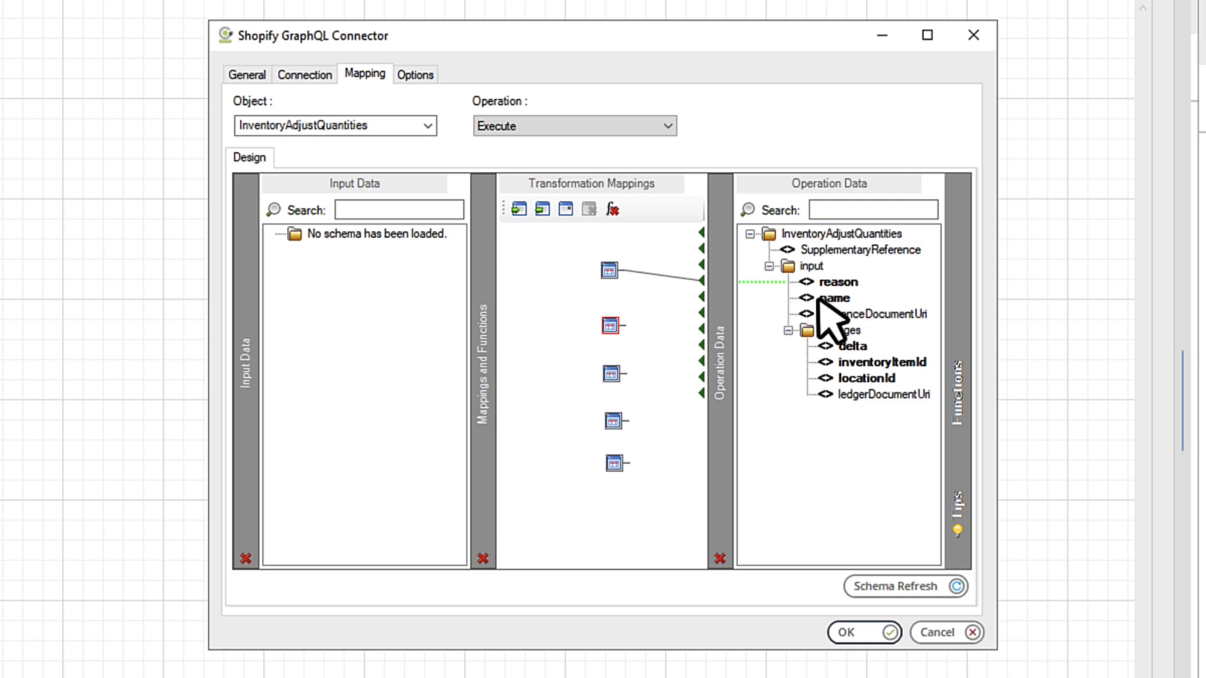
{"action": "left_click_drag", "start_coordinate": [611, 326], "coordinate": [818, 300]}
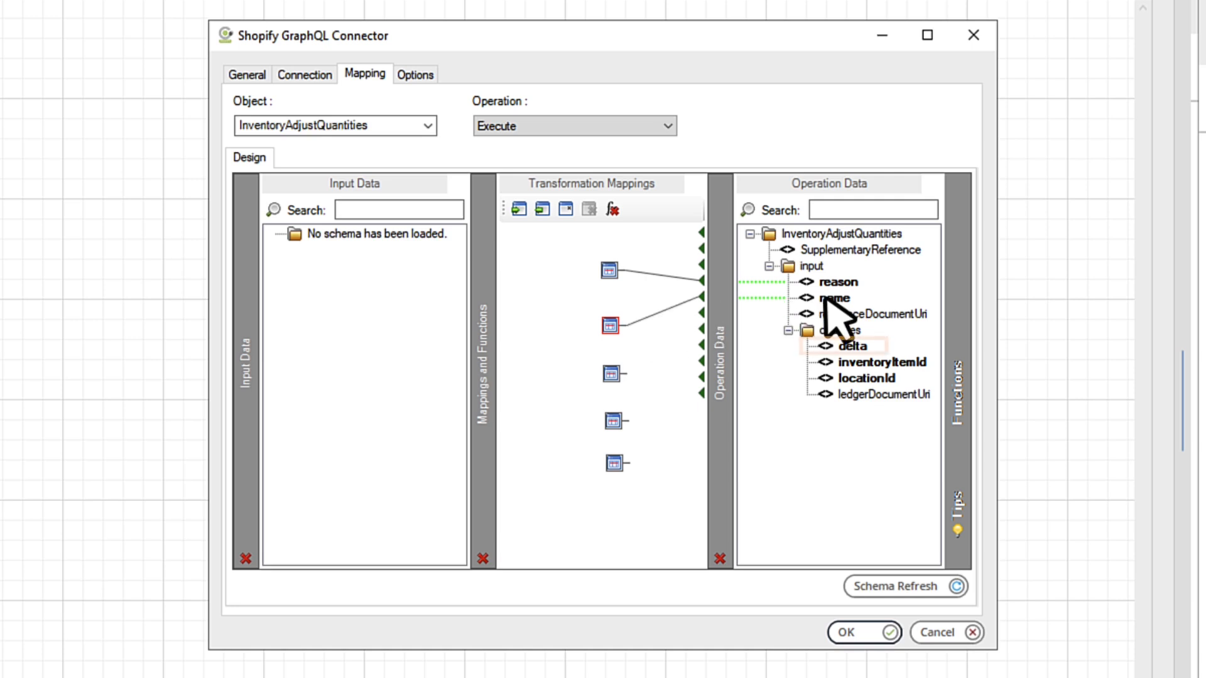
Step: Set the third Fixed/Dynamic node's value to 100 and link it to the delta field
{"action": "double_click", "coordinate": [611, 376]}
{"action": "left_click", "coordinate": [577, 271]}
{"action": "left_click", "coordinate": [586, 318]}
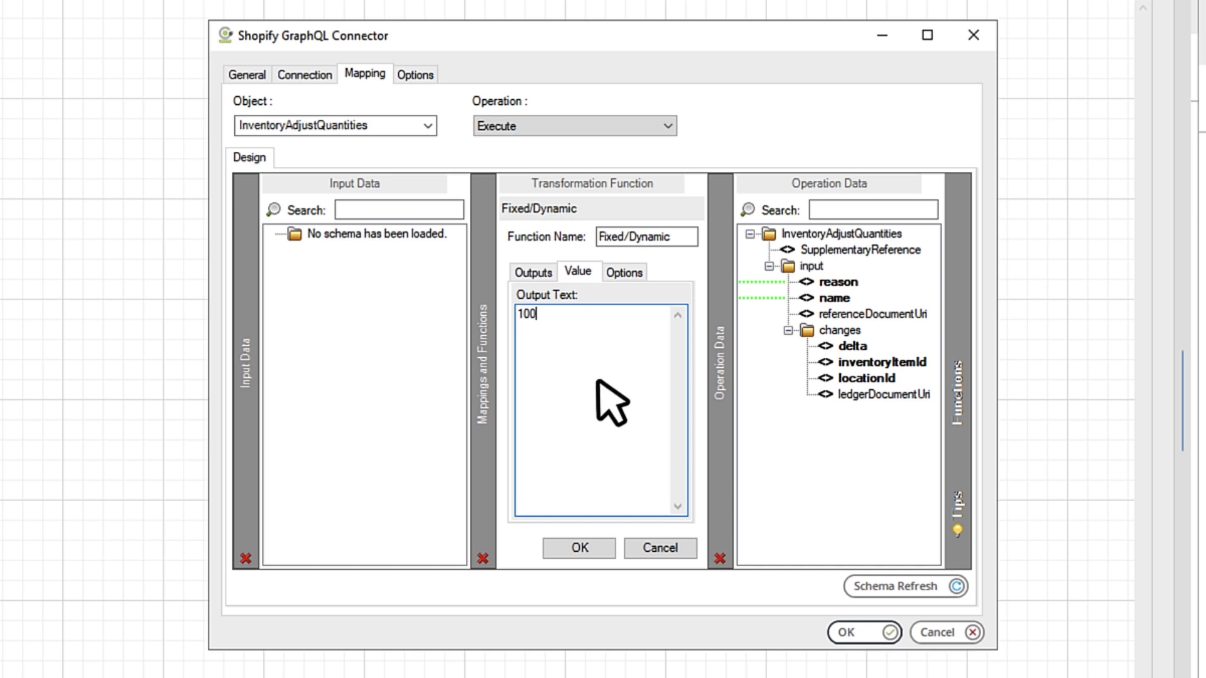
{"action": "left_click", "coordinate": [598, 549]}
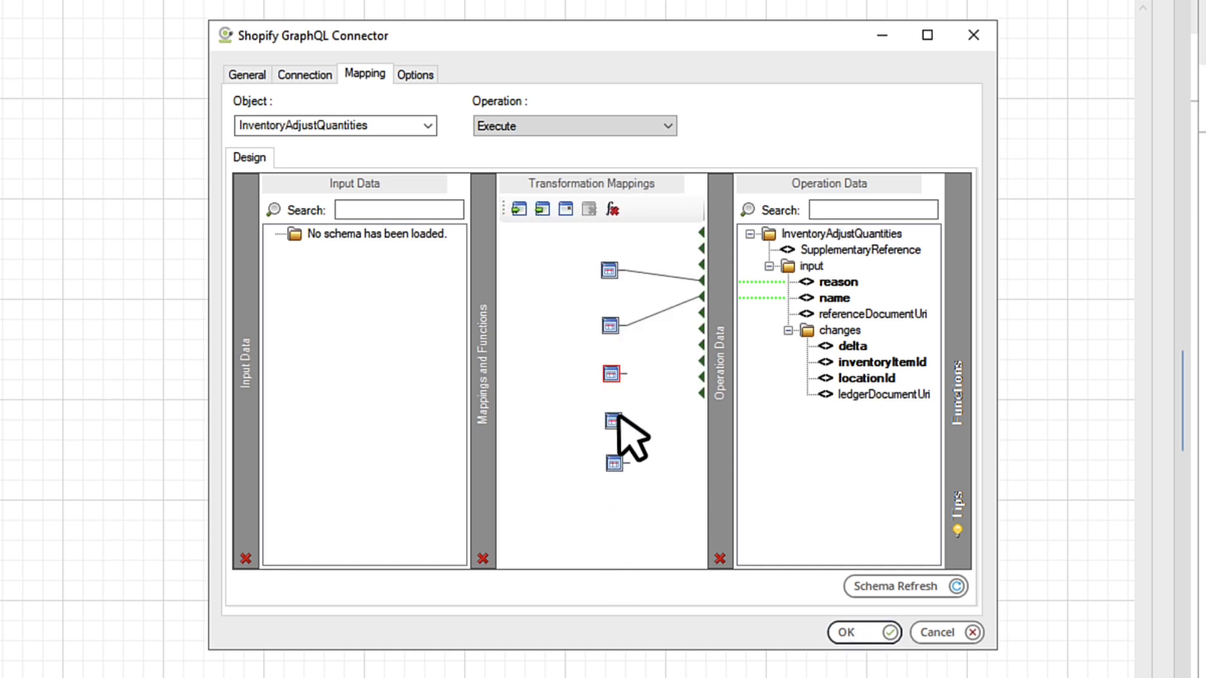
{"action": "left_click_drag", "start_coordinate": [789, 349], "coordinate": [830, 345]}
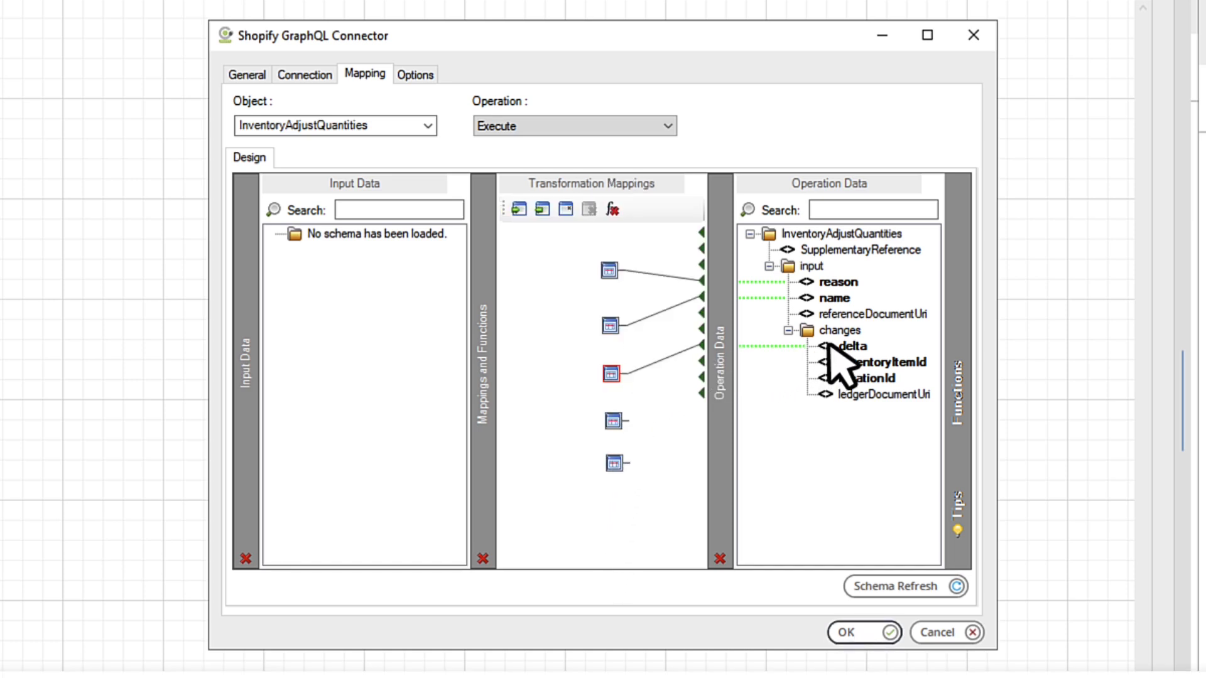
Step: Paste the InventoryItem global ID into the fourth node and link it to inventoryItemId
{"action": "left_click", "coordinate": [612, 421]}
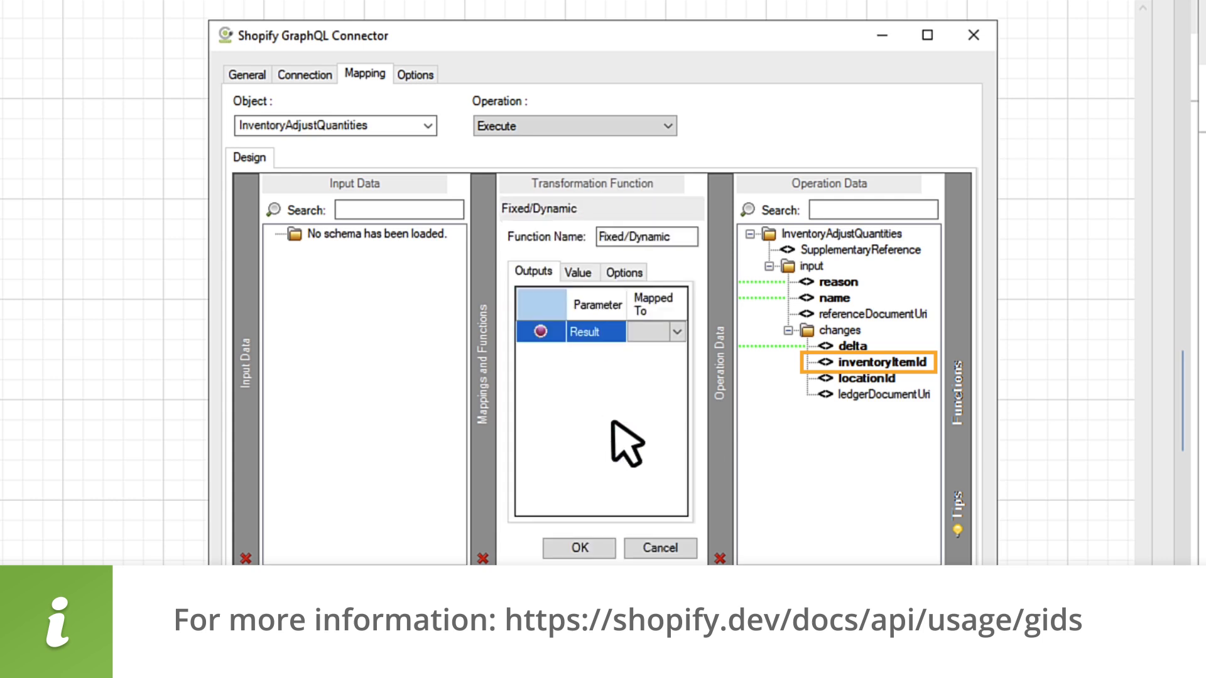
{"action": "left_click", "coordinate": [578, 274]}
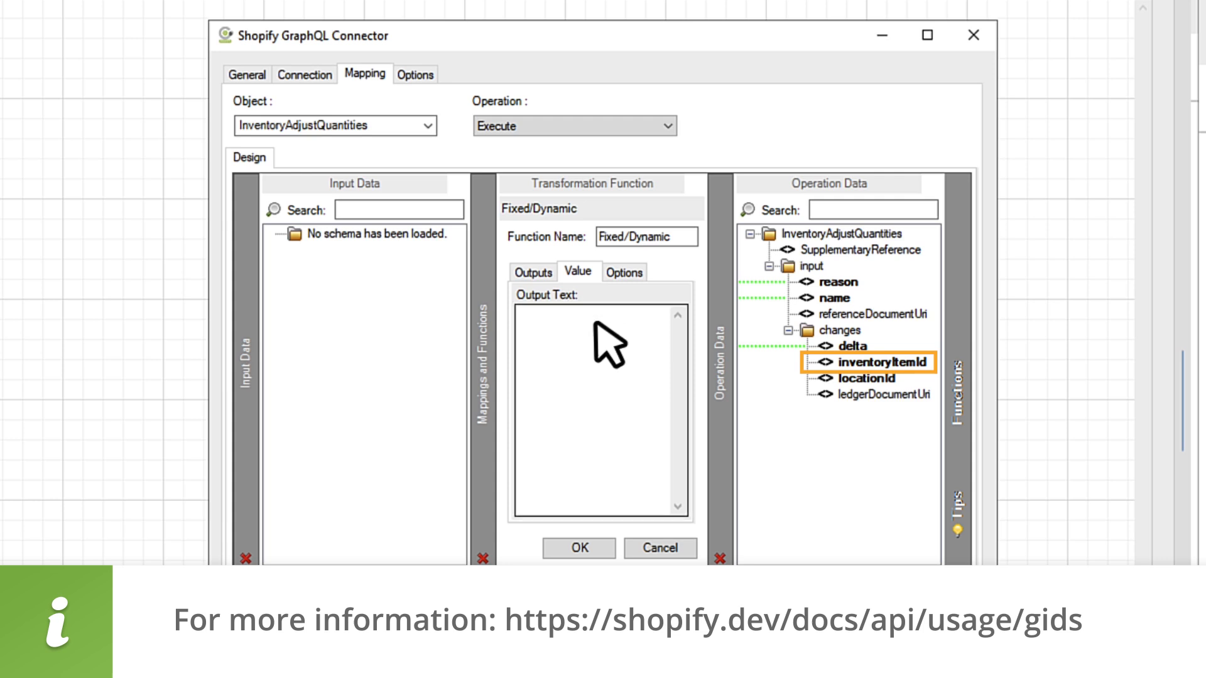
{"action": "key", "text": "ctrl+v"}
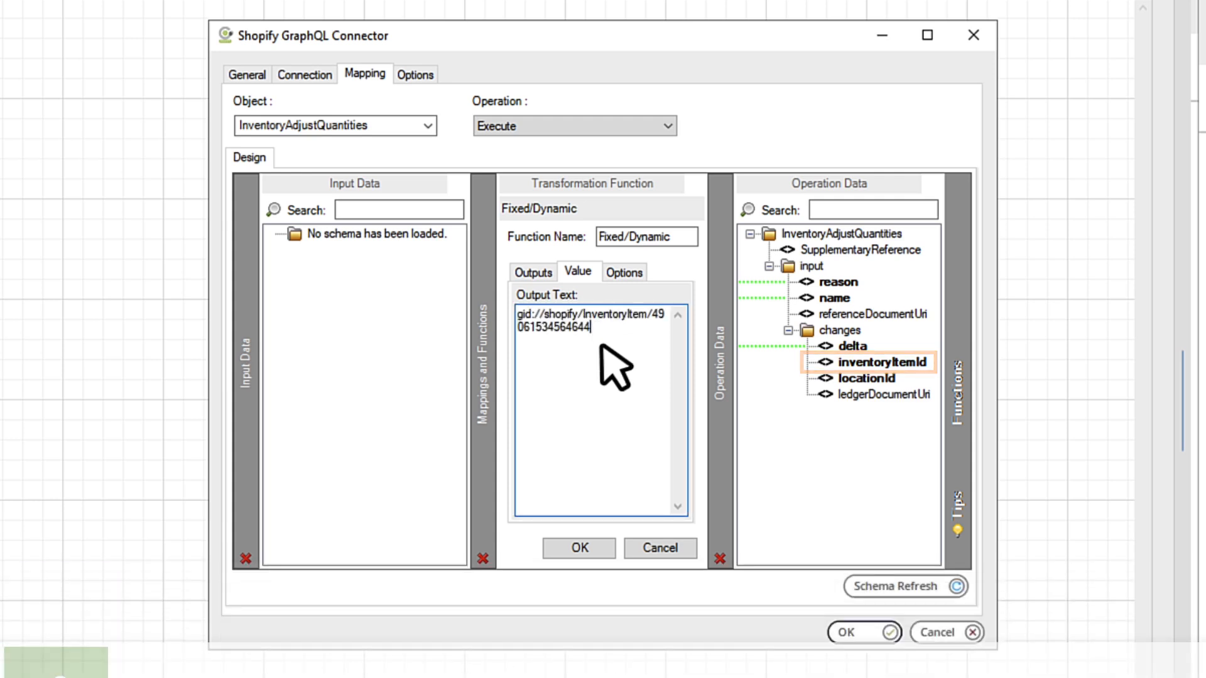
{"action": "left_click", "coordinate": [575, 548]}
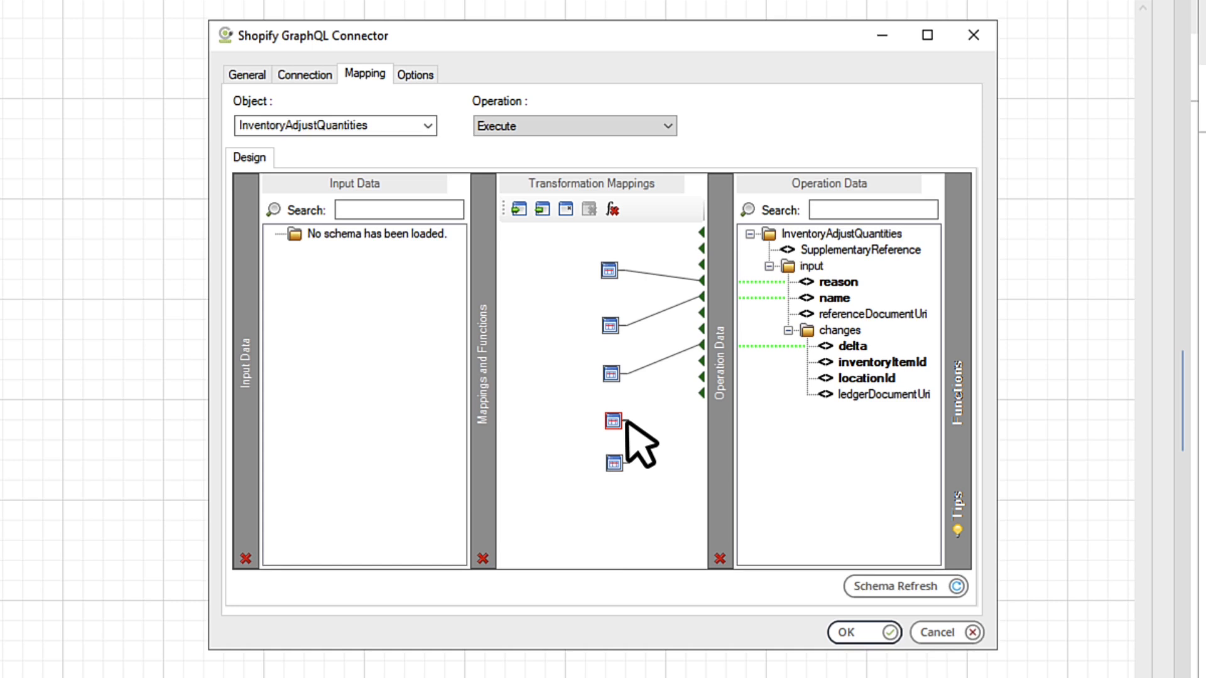
{"action": "left_click_drag", "start_coordinate": [626, 422], "coordinate": [819, 359]}
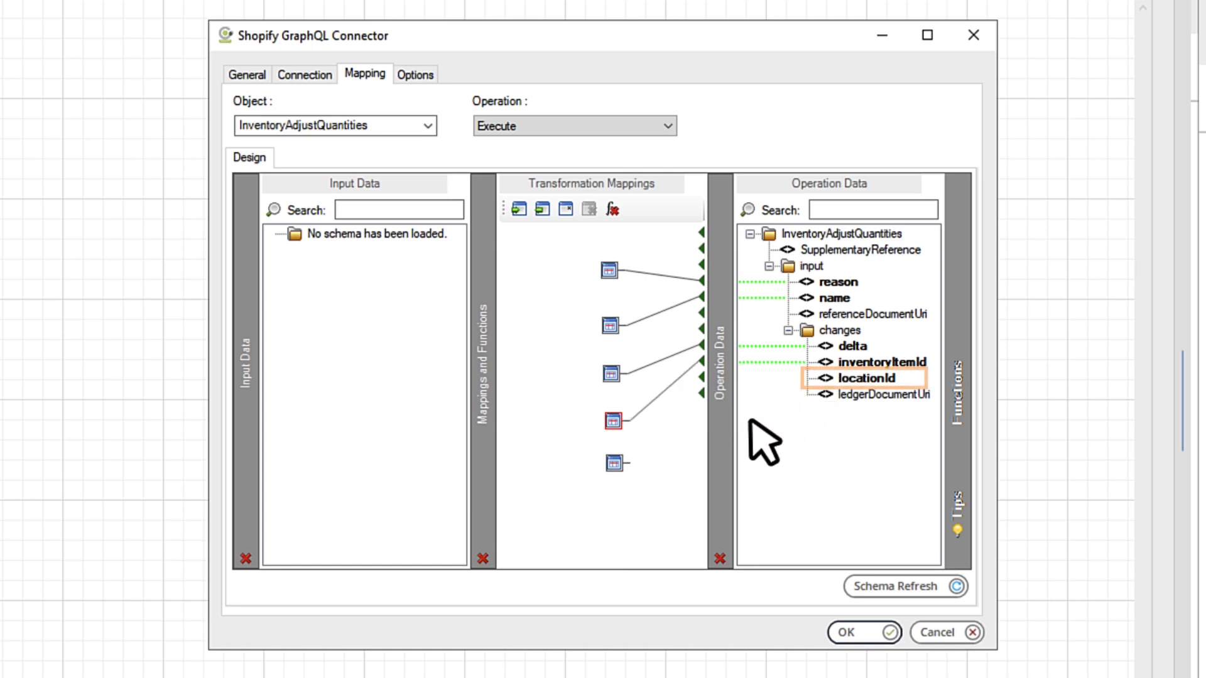
Step: Paste the shop Location global ID into the last node and link it to locationId
{"action": "double_click", "coordinate": [613, 464]}
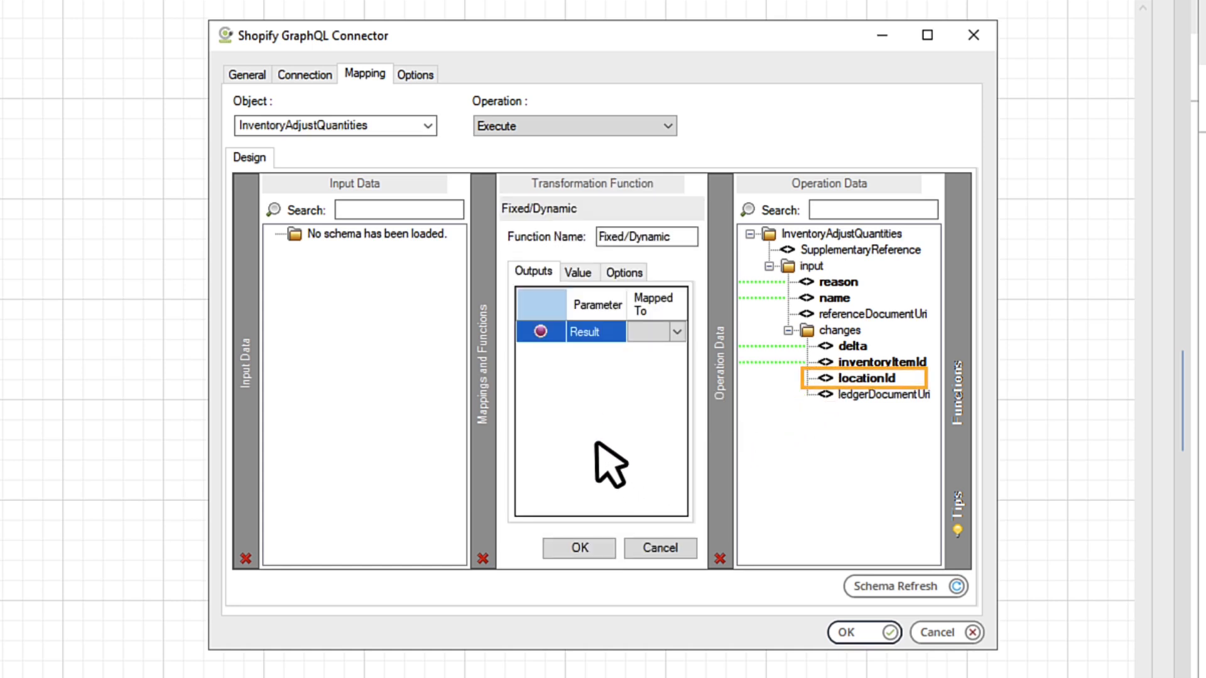
{"action": "left_click", "coordinate": [578, 272]}
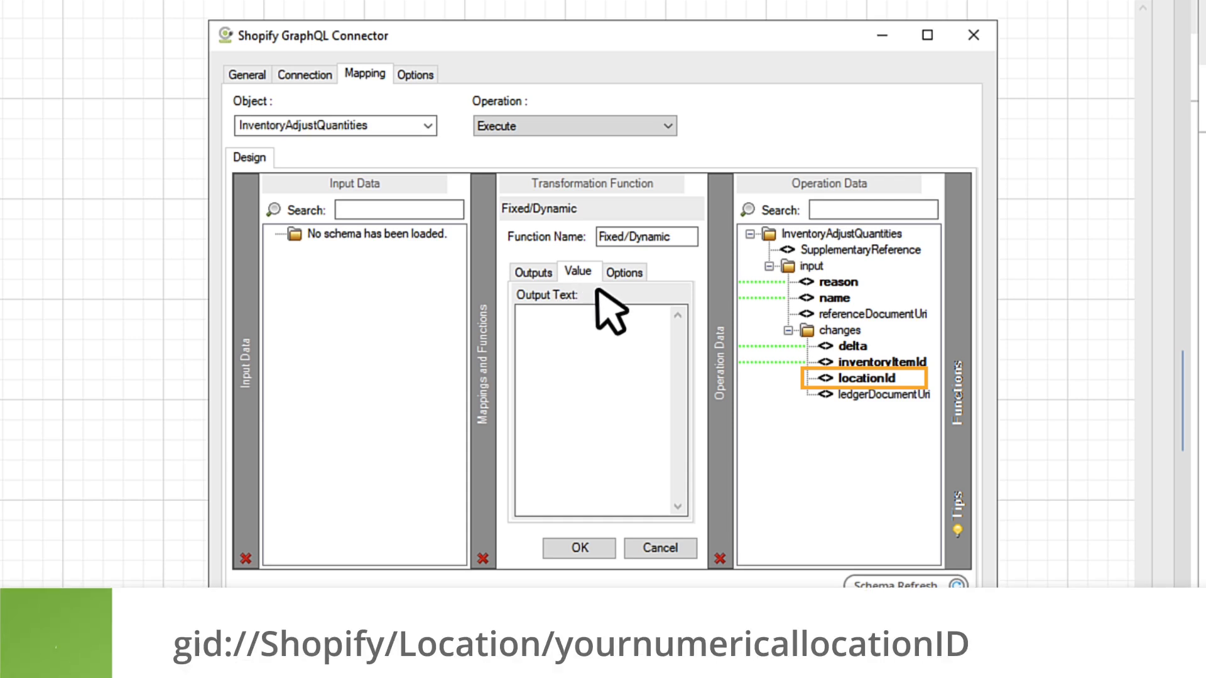
{"action": "left_click", "coordinate": [628, 318]}
{"action": "key", "text": "ctrl+v"}
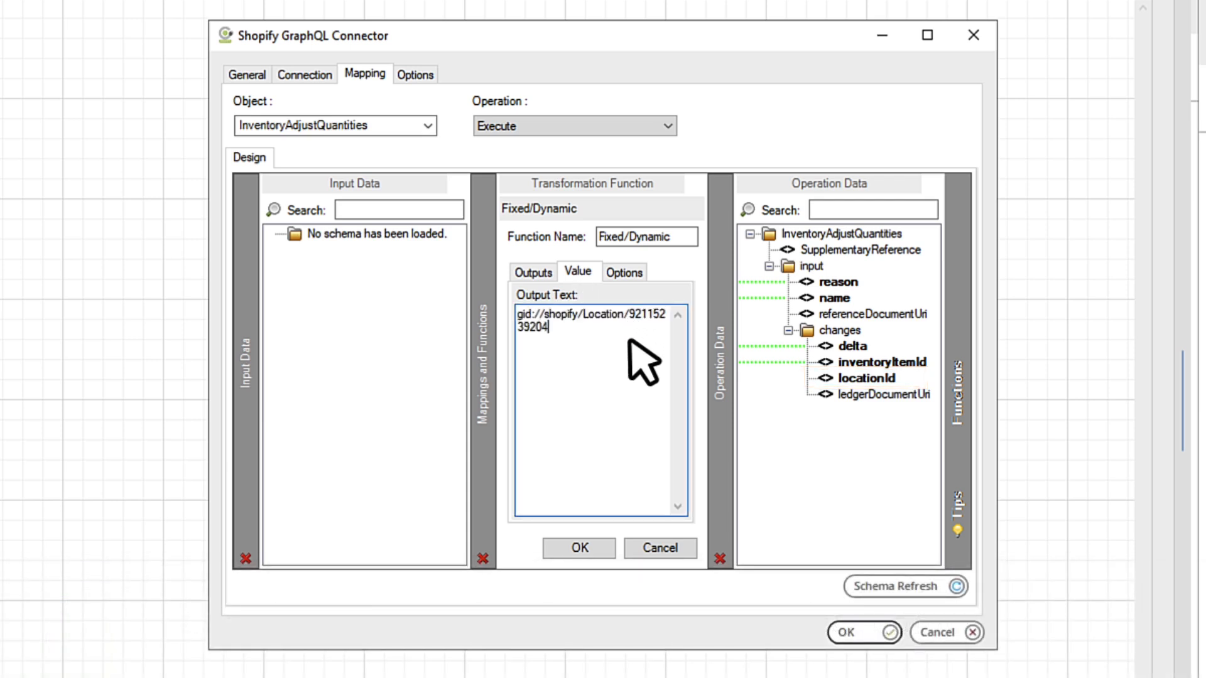
{"action": "left_click", "coordinate": [580, 548]}
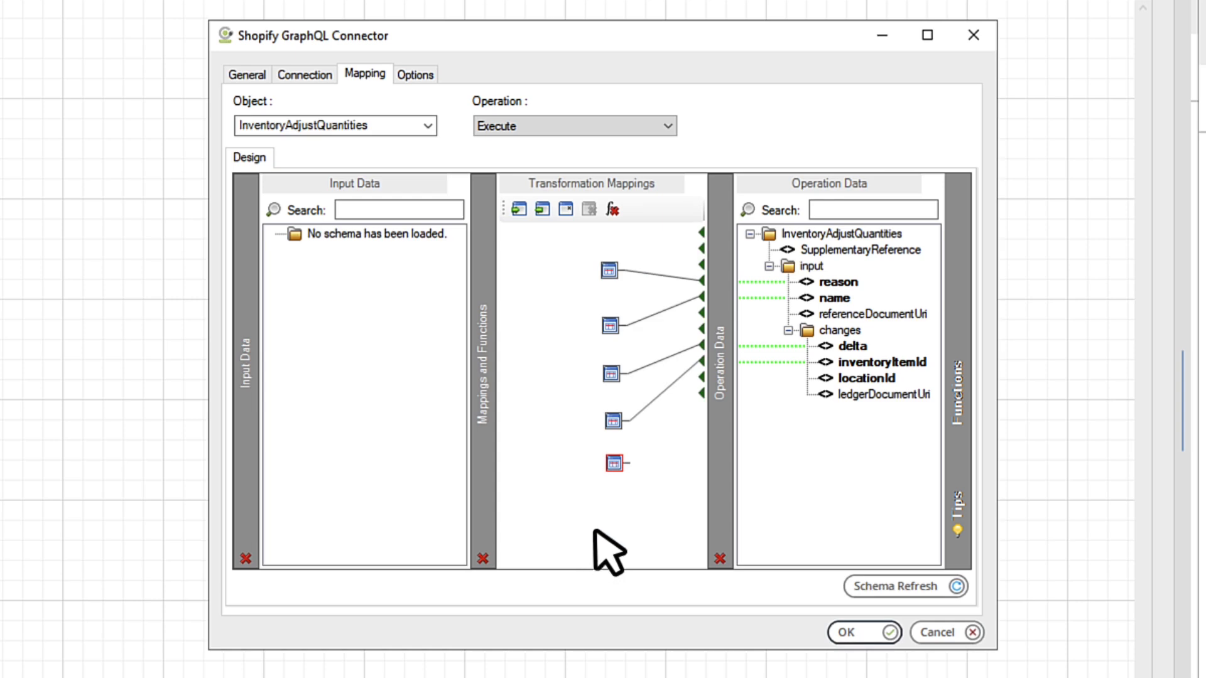
{"action": "left_click", "coordinate": [839, 381]}
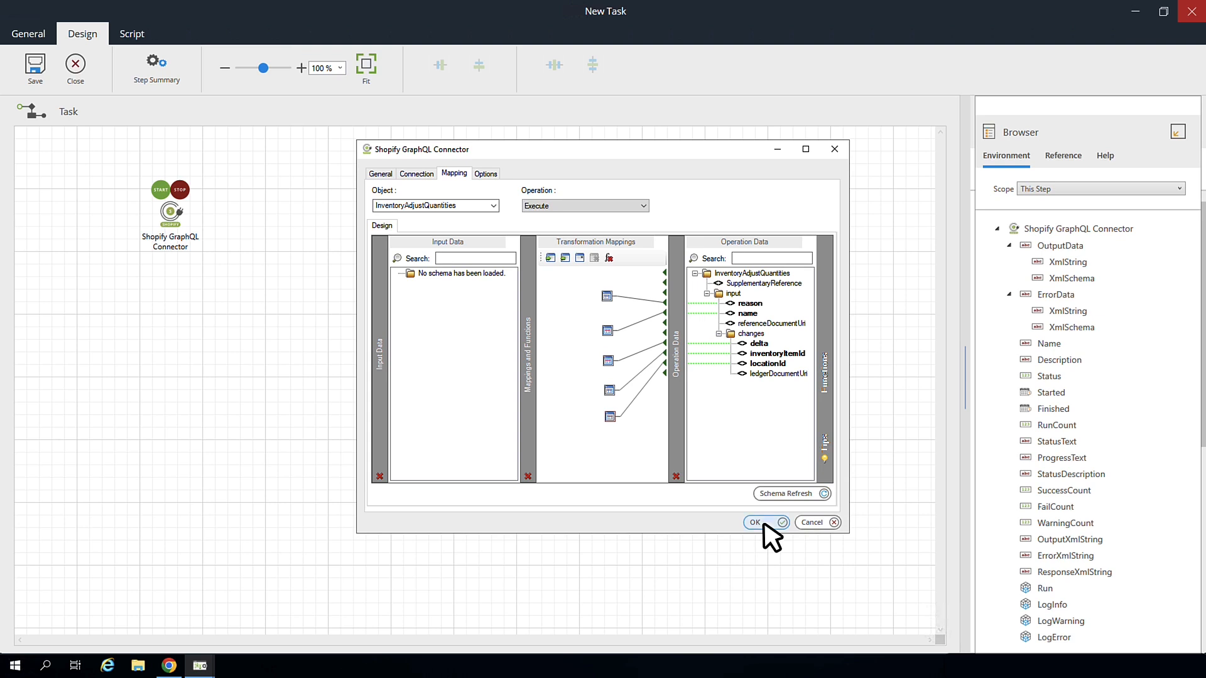
Step: Accept the connector mappings, then save and close the Inventory Adjust task
{"action": "left_click", "coordinate": [756, 523]}
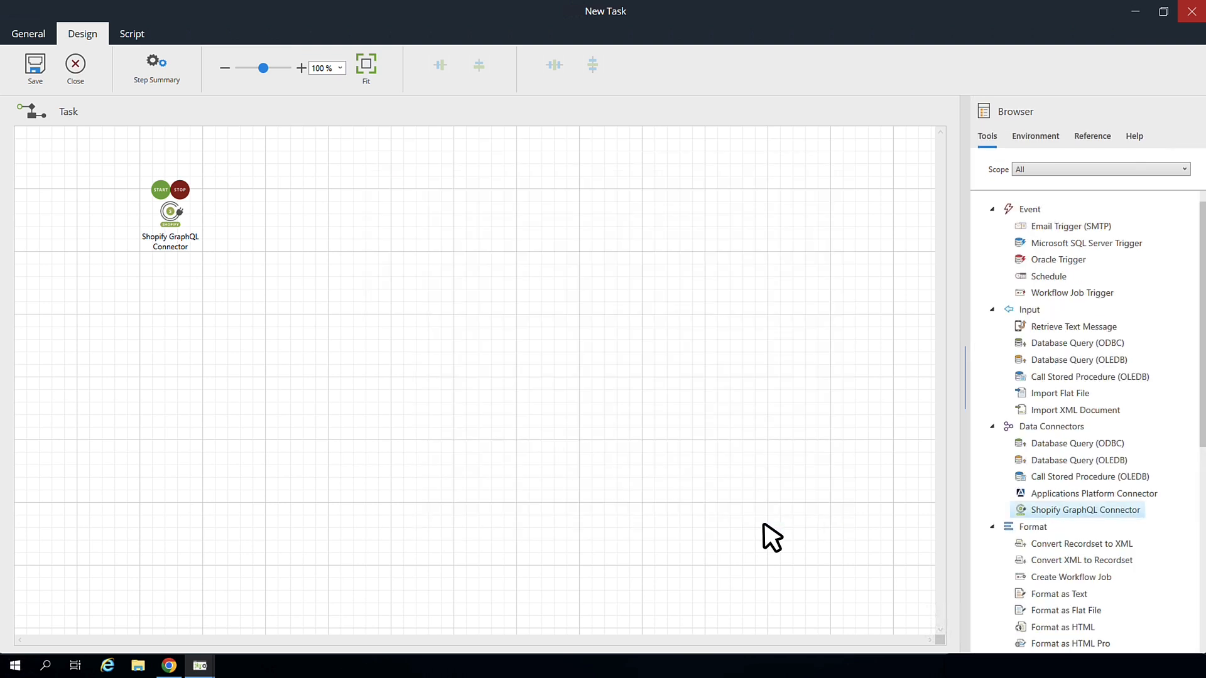
{"action": "left_click", "coordinate": [36, 68]}
{"action": "left_click", "coordinate": [75, 68]}
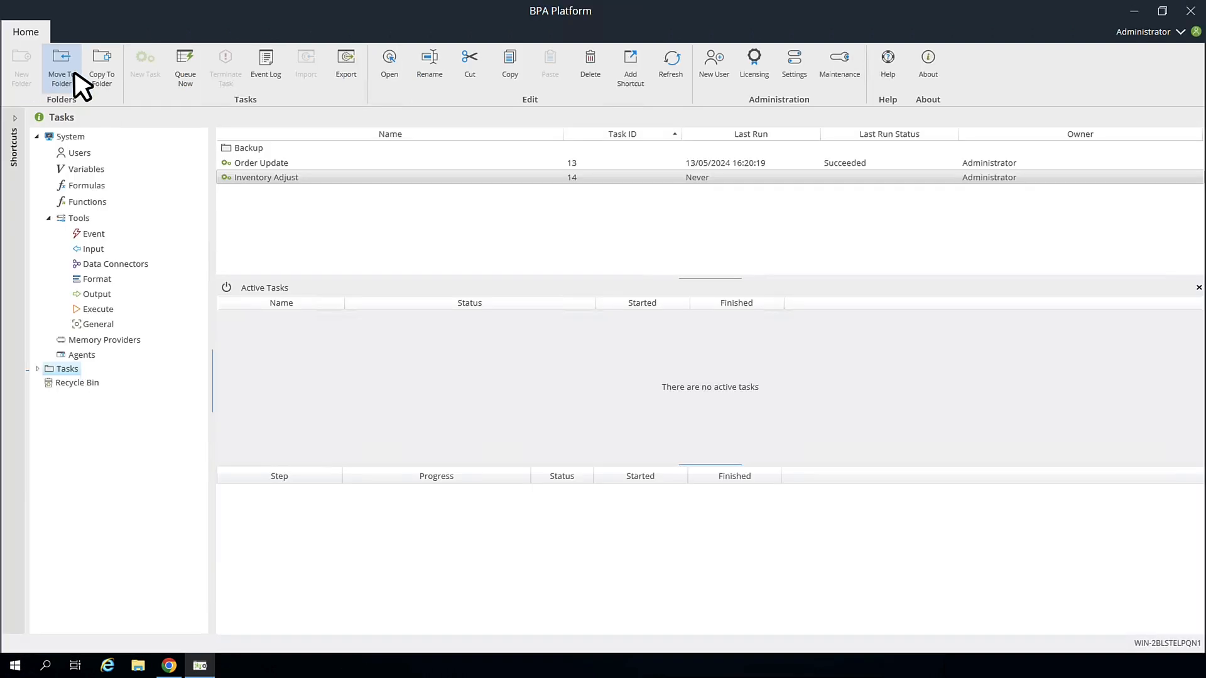
Step: Queue the Inventory Adjust task to run now
{"action": "left_click", "coordinate": [326, 176]}
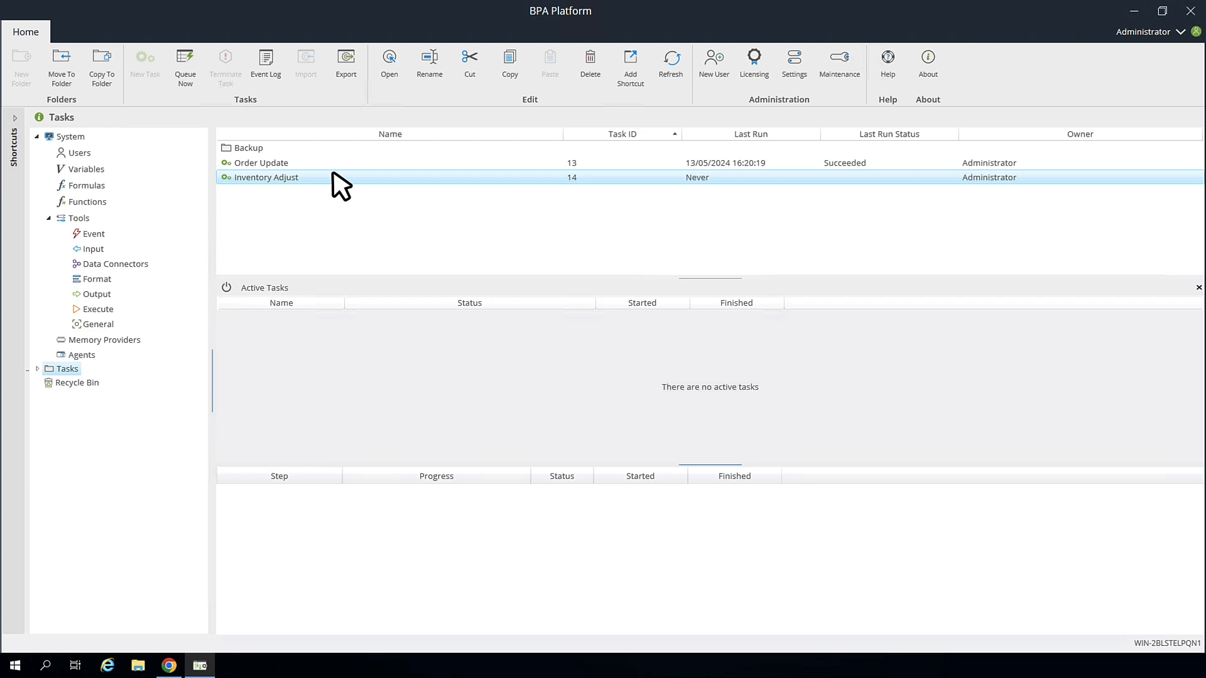
{"action": "right_click", "coordinate": [333, 173]}
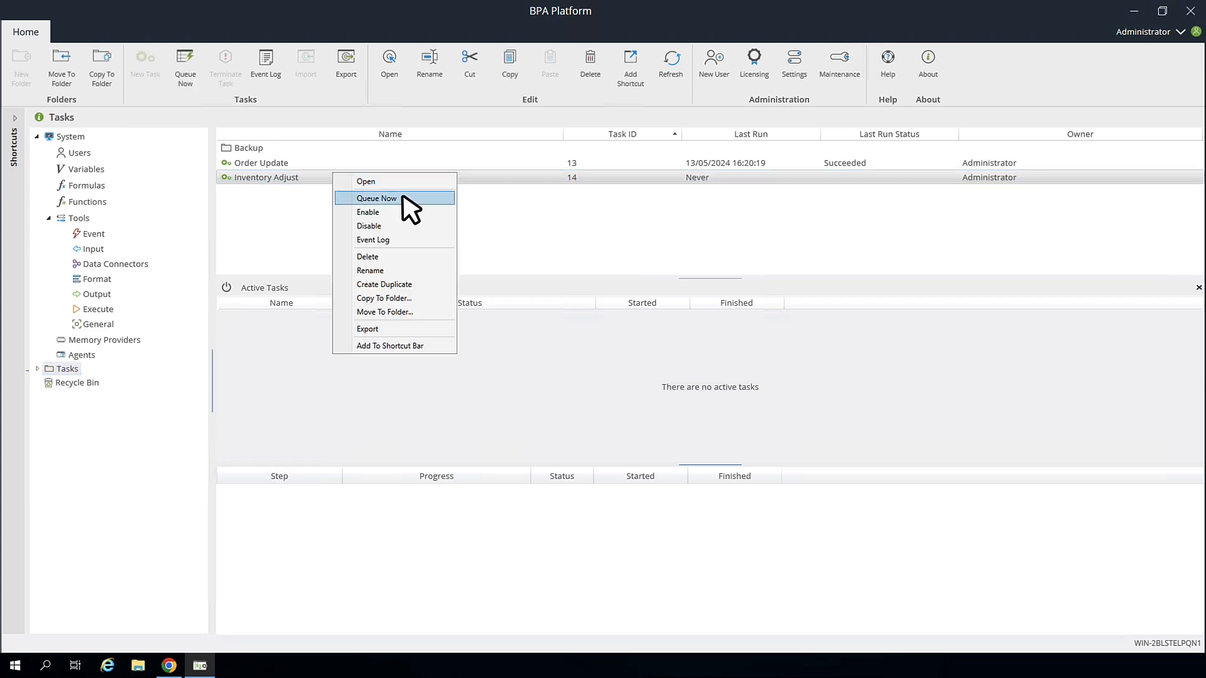
{"action": "left_click", "coordinate": [377, 199]}
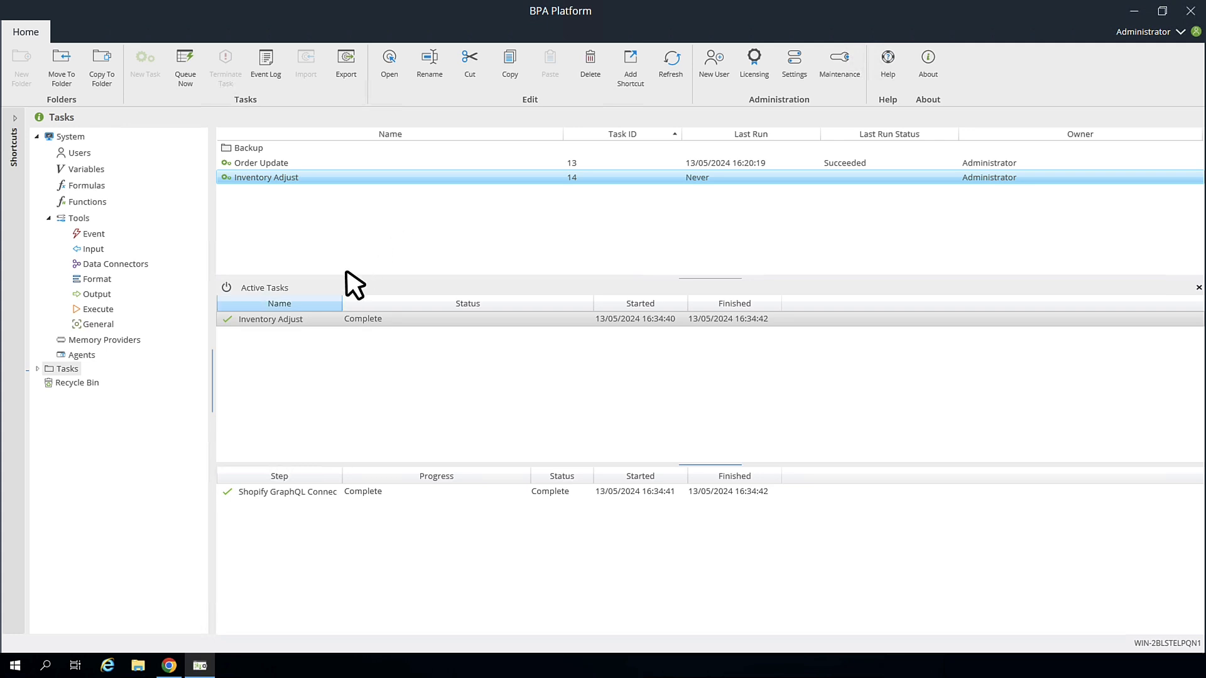
Step: Return to the Shopify product page and scroll to the Inventory section showing 459 available
{"action": "left_click", "coordinate": [172, 667]}
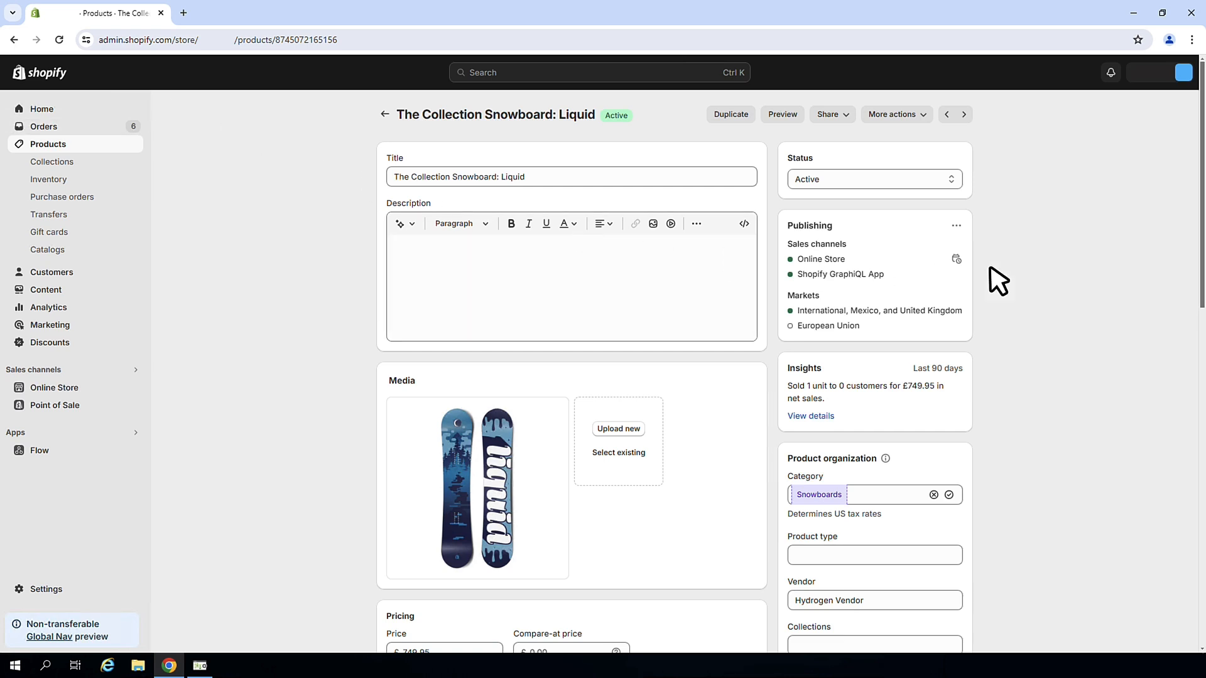
{"action": "left_click_drag", "start_coordinate": [1203, 259], "coordinate": [1204, 479]}
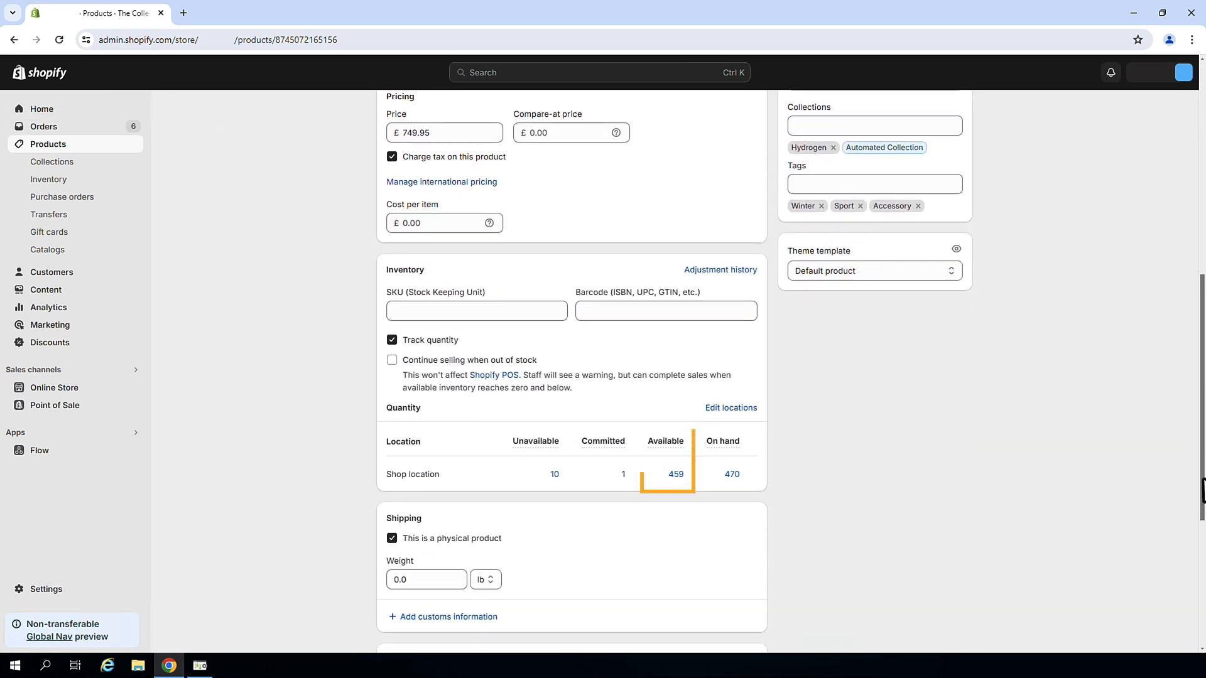